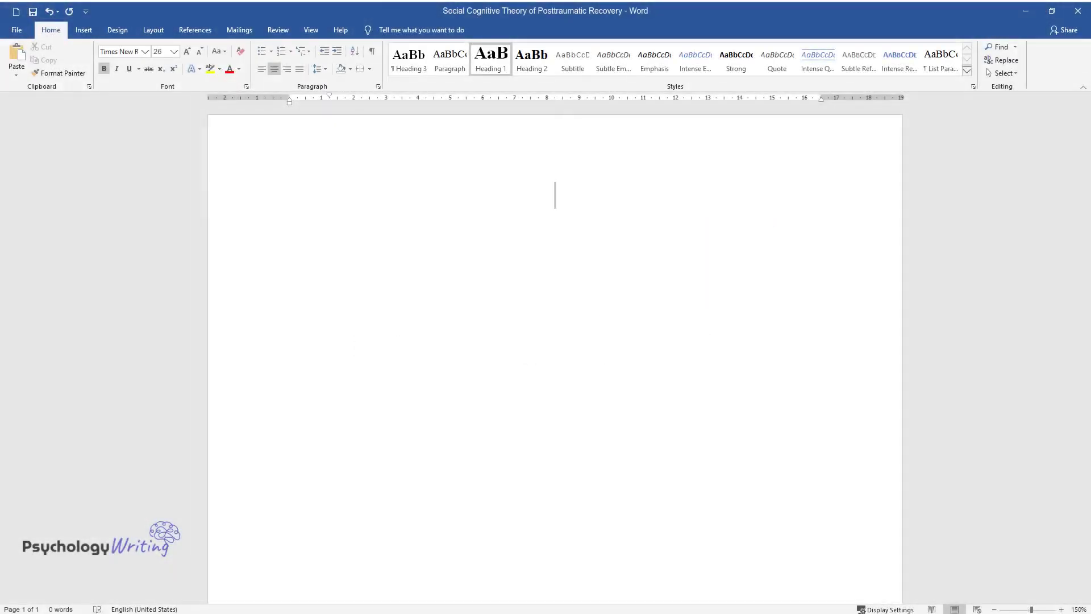
# Step: Type the title 'Social Cognitive Theory of Posttraumatic Recovery' with the subheading 'The Case Formulation Approach' below it
pyautogui.write('Social Cogni')
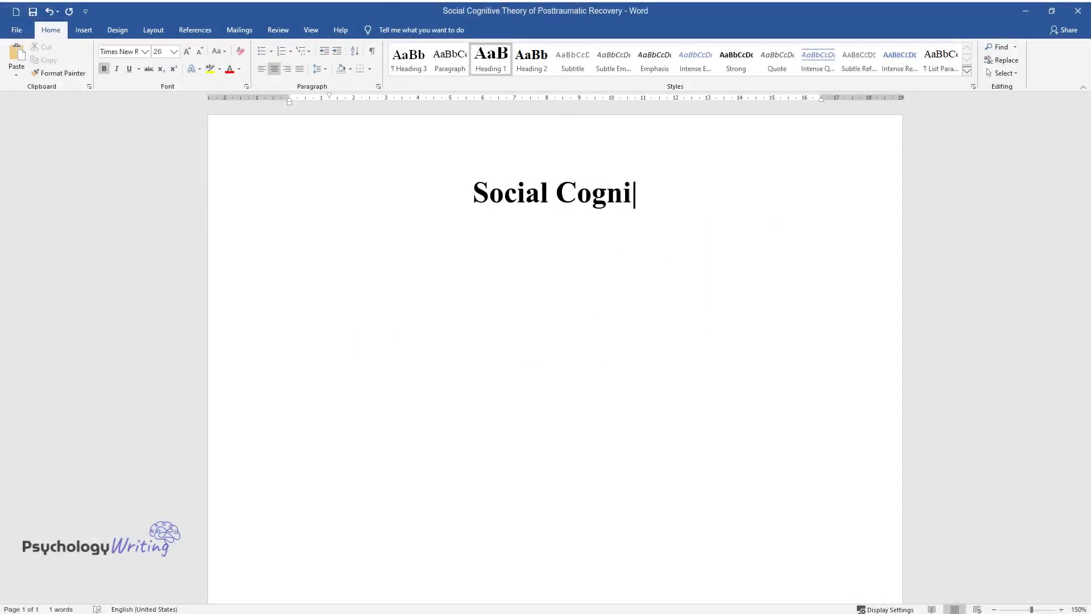
pyautogui.write('tive Theory of Posttraumatic Recovery')
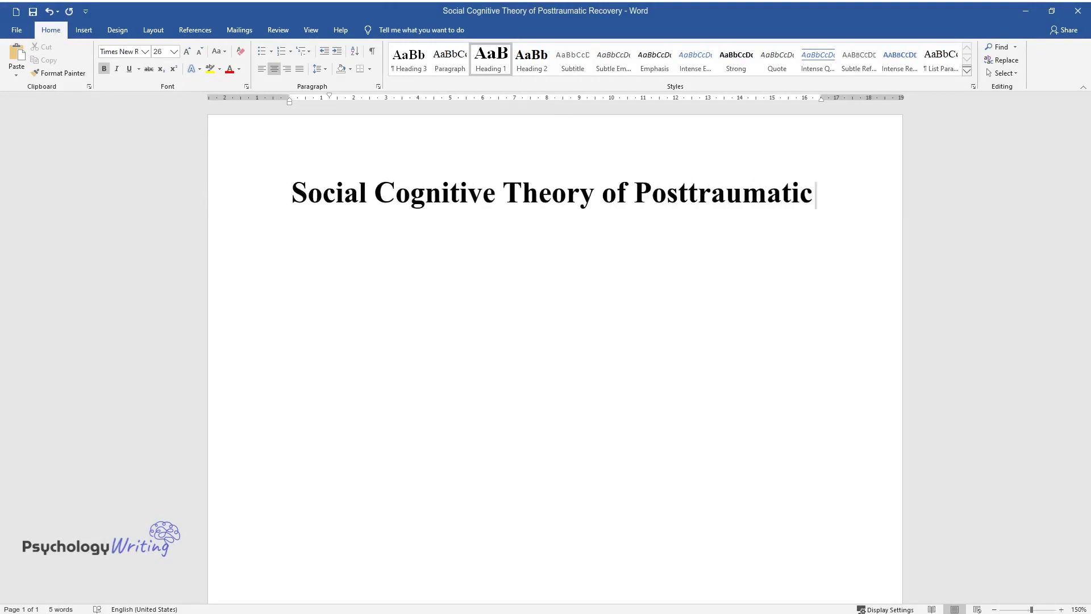
pyautogui.press('Return')
pyautogui.write('The ')
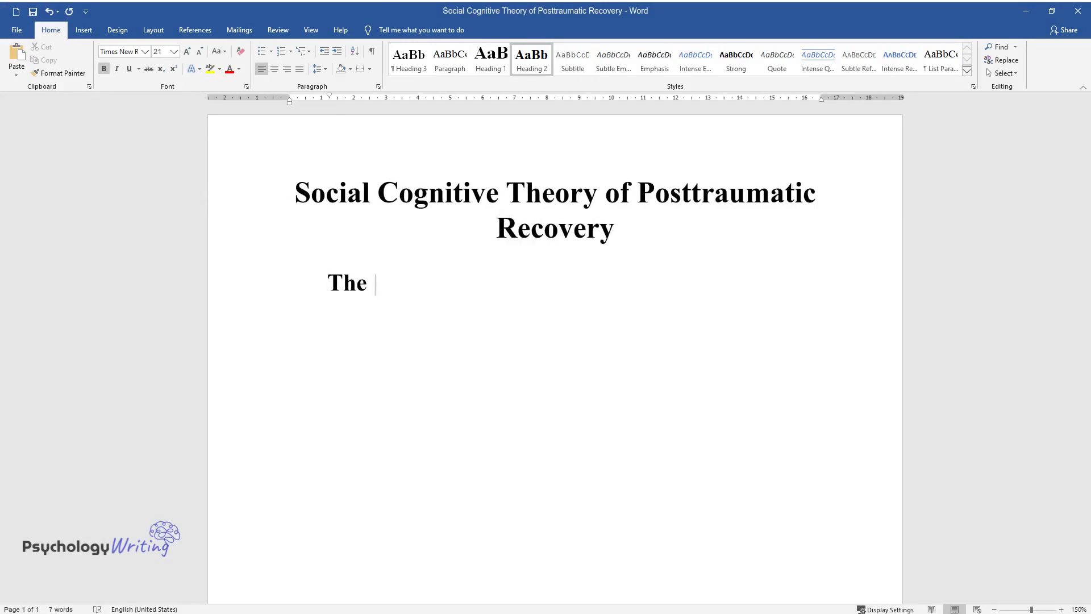
pyautogui.write('Case Formulation Approach')
# Step: Write the opening paragraph on case formulation in CBT, then begin the paragraph on formulation's vital role
pyautogui.press('Return')
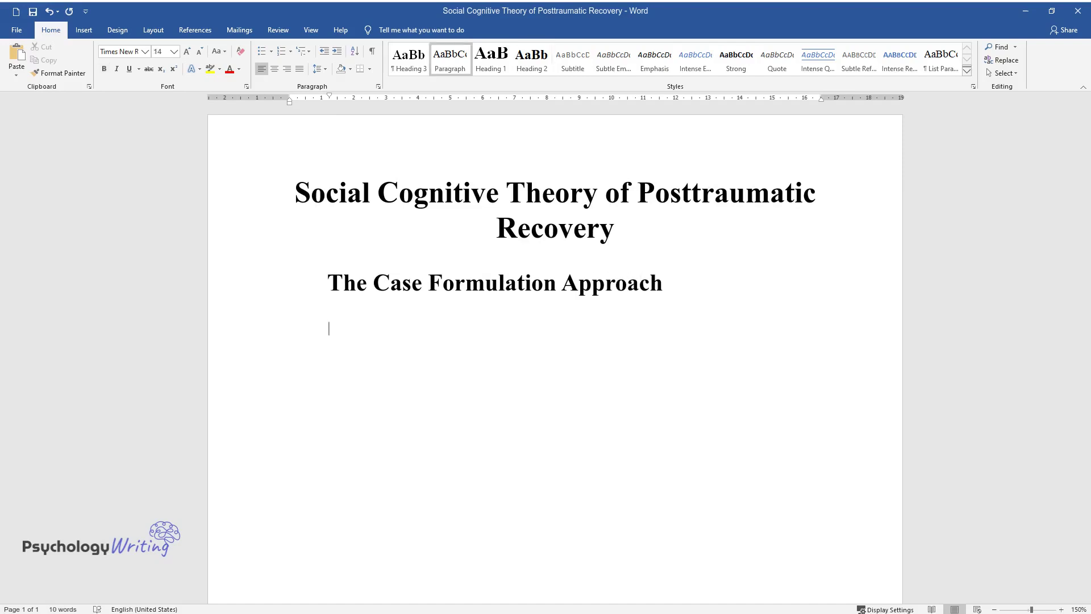
pyautogui.write('This reading pre')
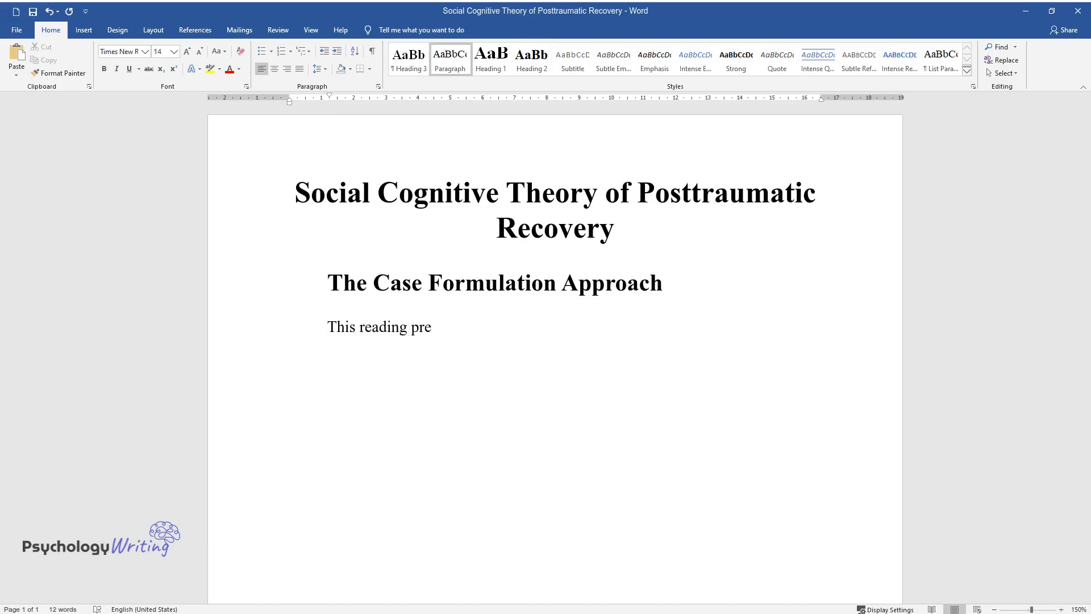
pyautogui.write('sents the concept of case formul')
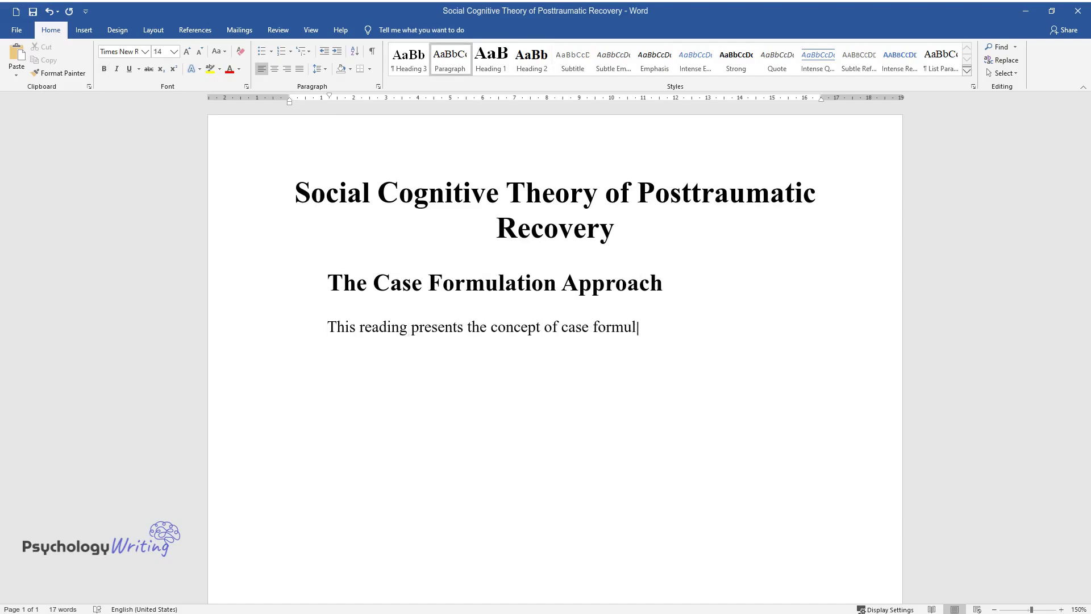
pyautogui.write('ation in cognitive-behavior ther')
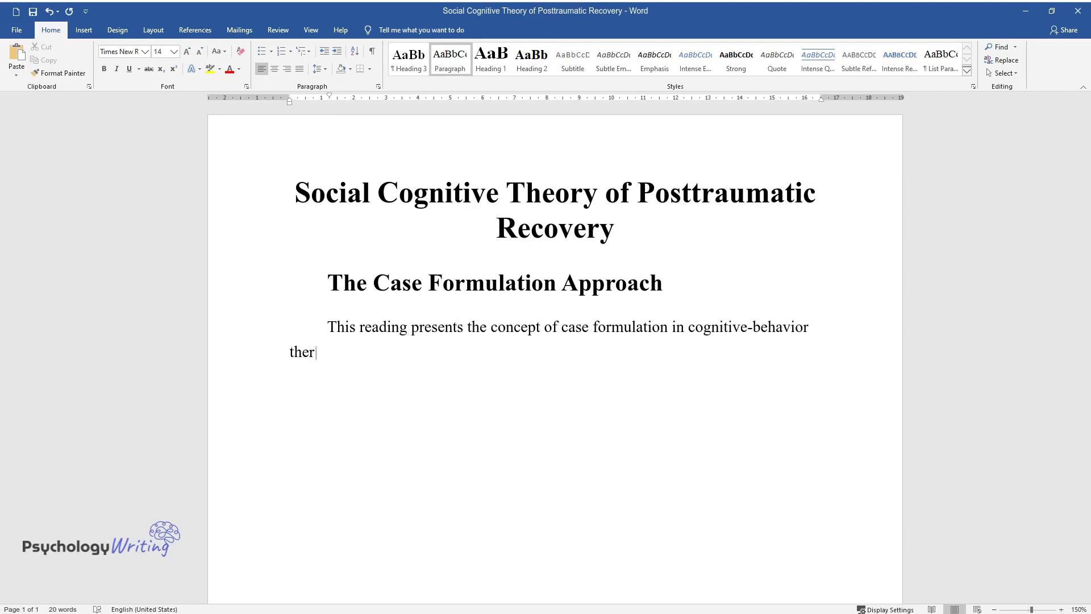
pyautogui.write('apy (CBT) and explains its impo')
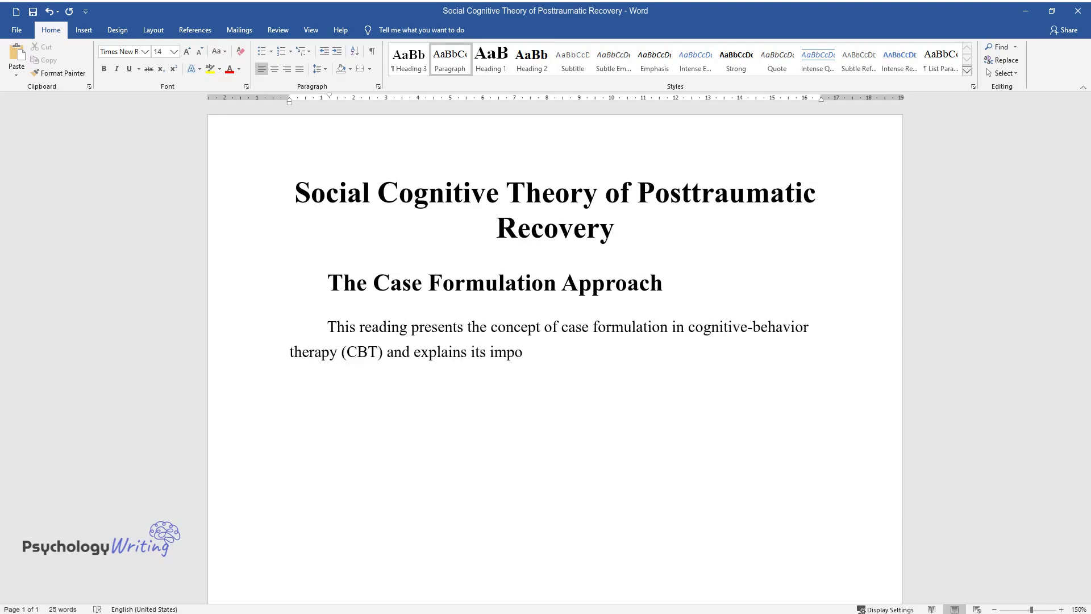
pyautogui.write('rtance as well as its main eleme')
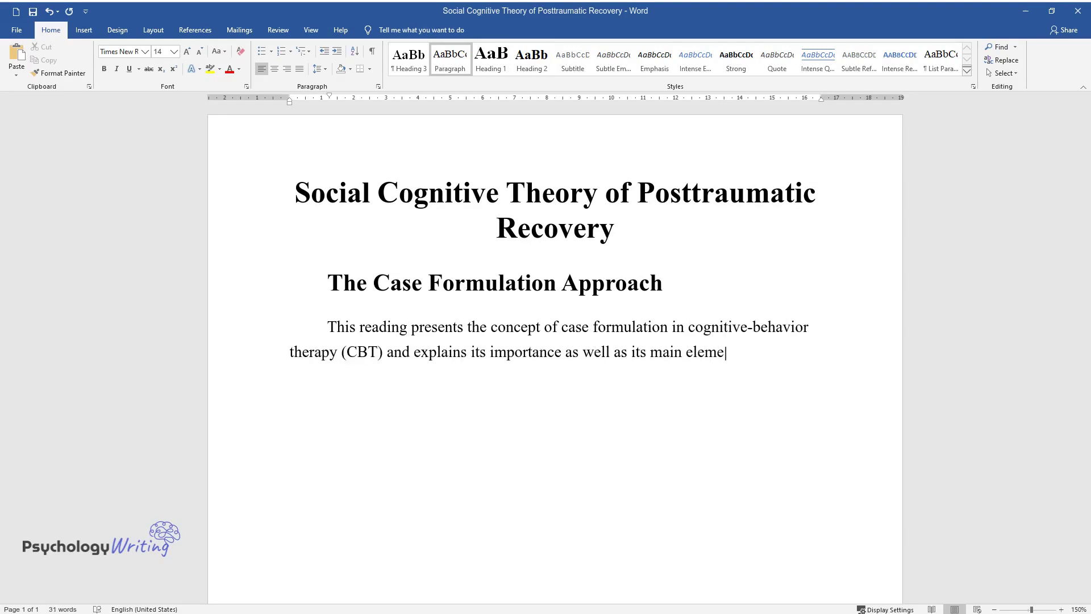
pyautogui.write('nts. In the beginning, Persons) describe')
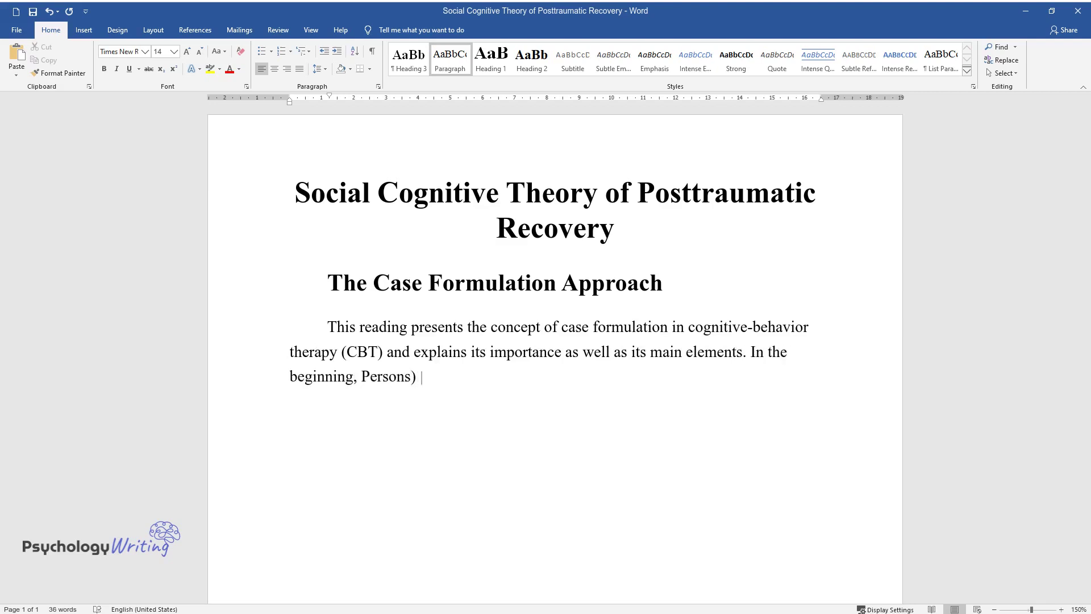
pyautogui.write('s the scheme on which every case formulation is built. ')
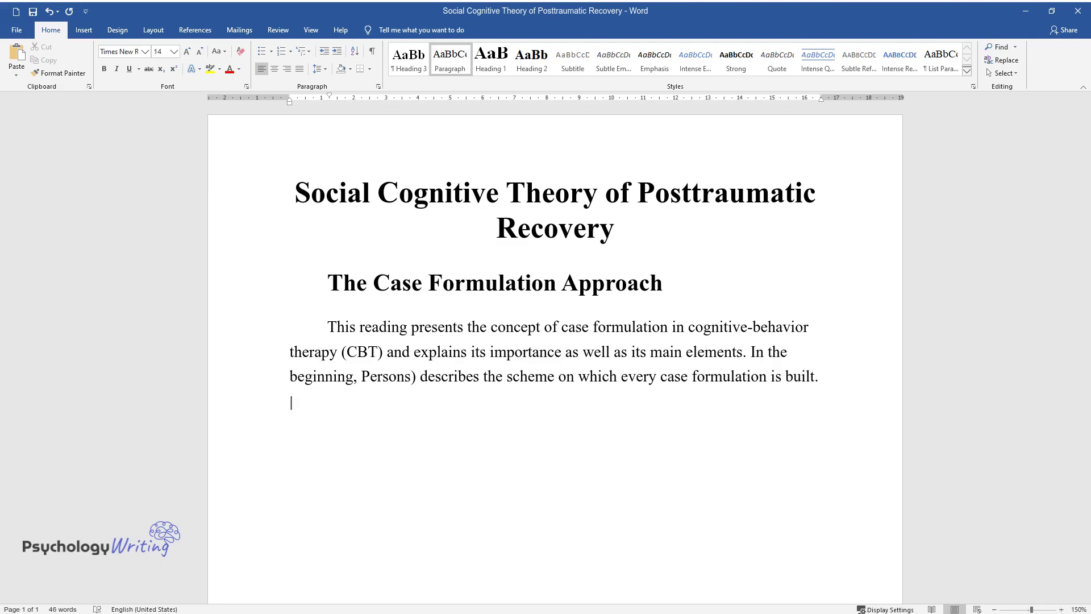
pyautogui.write('Such elements as assessment, cas')
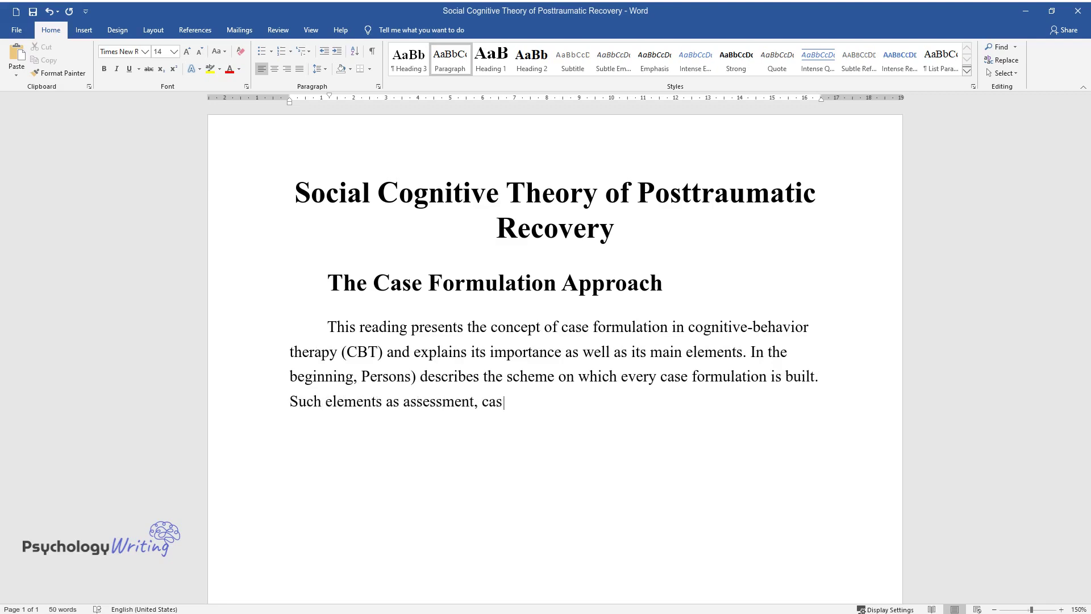
pyautogui.write('e formulation and diagnosis, tre')
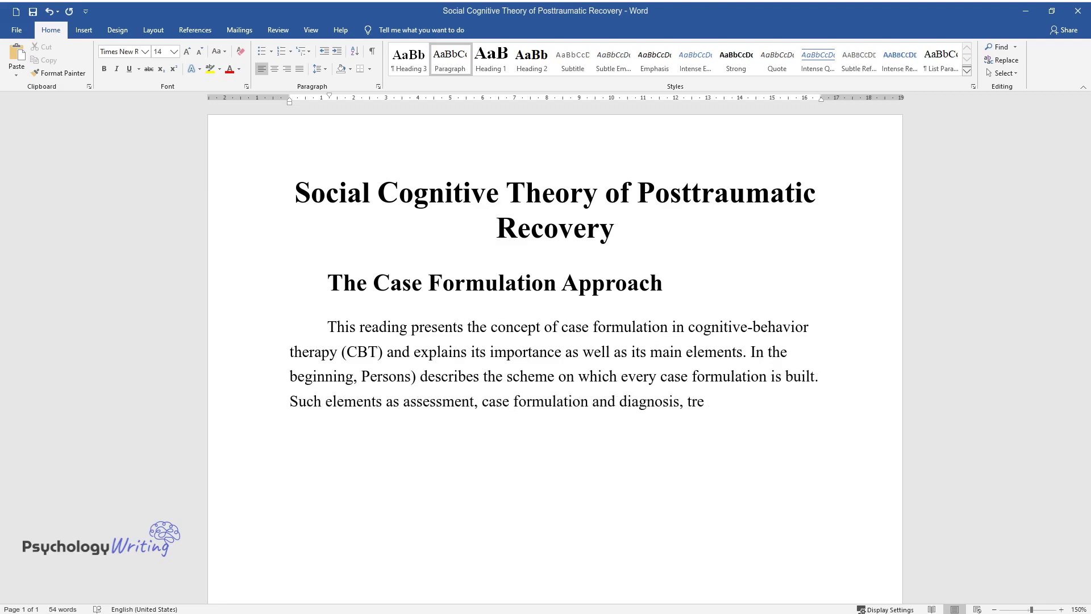
pyautogui.write('atment planning and informed con')
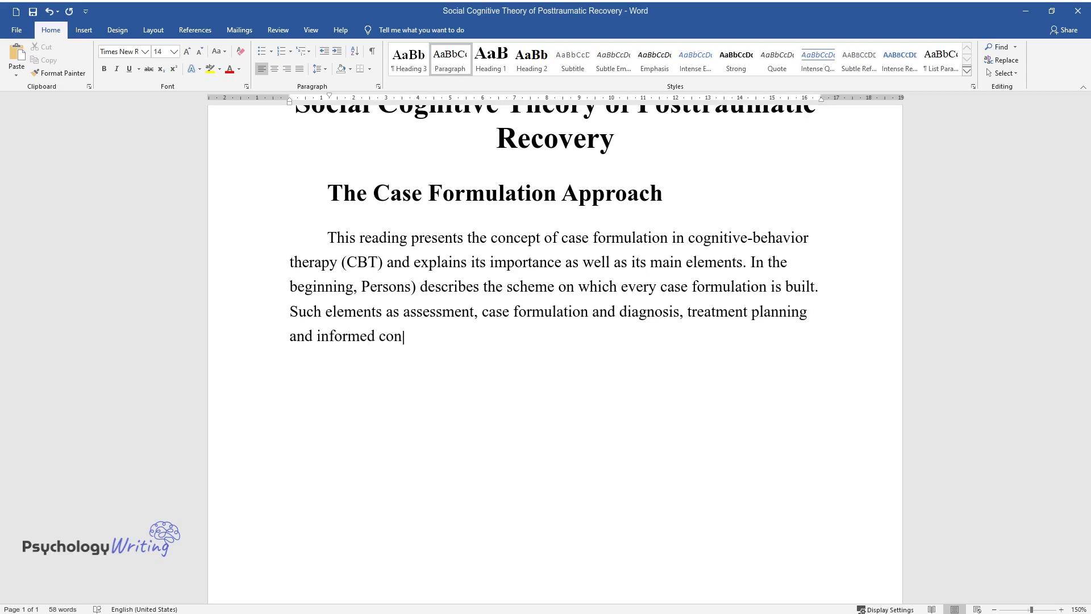
pyautogui.write('sent, treatment, progress monit')
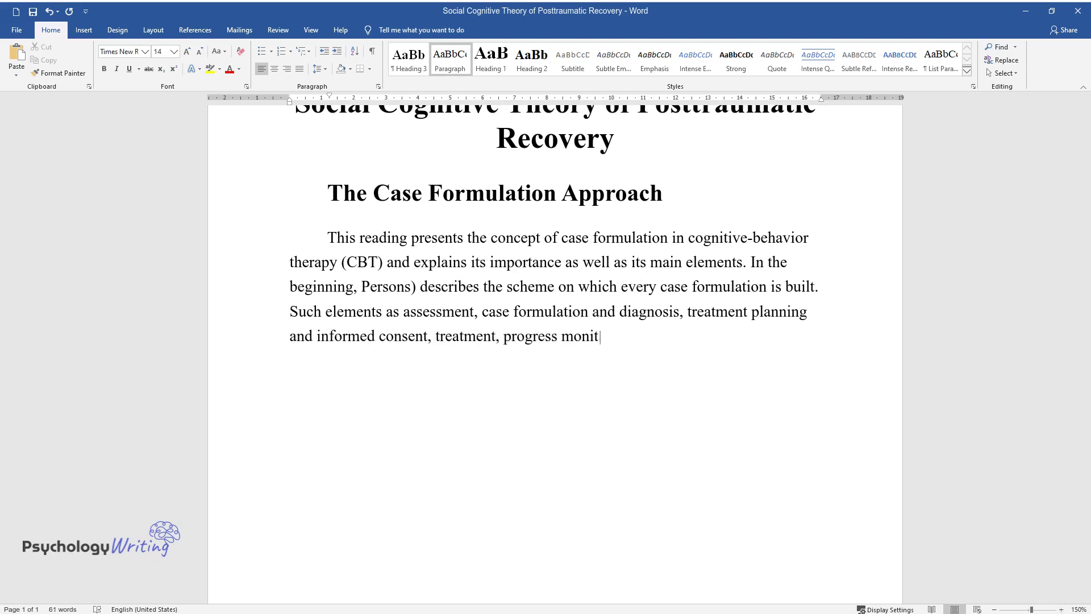
pyautogui.write('oring, termination, and the ther')
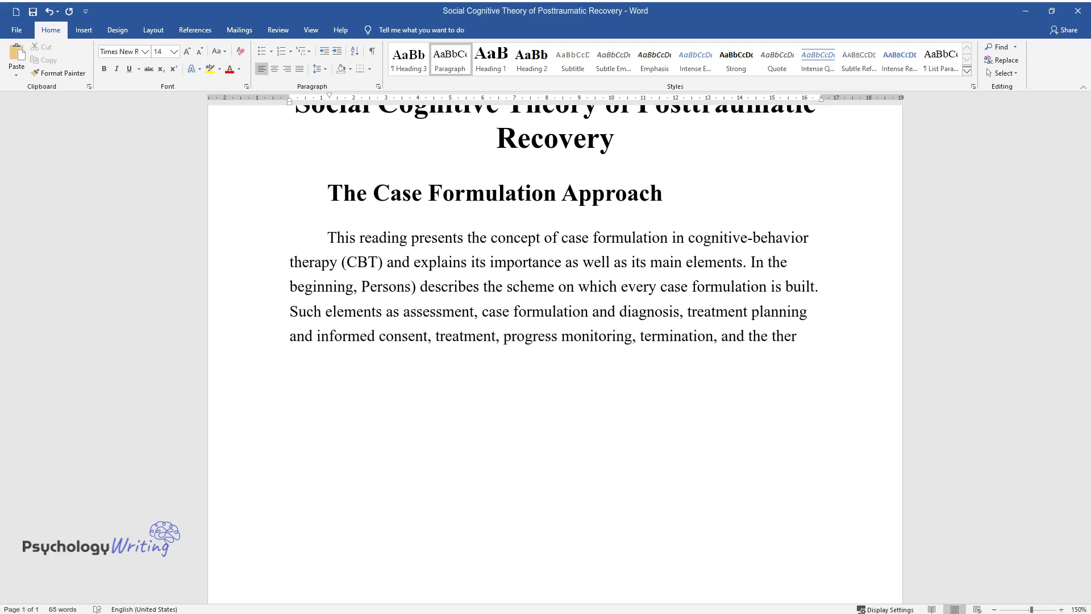
pyautogui.write('apeutic relationship create a fu')
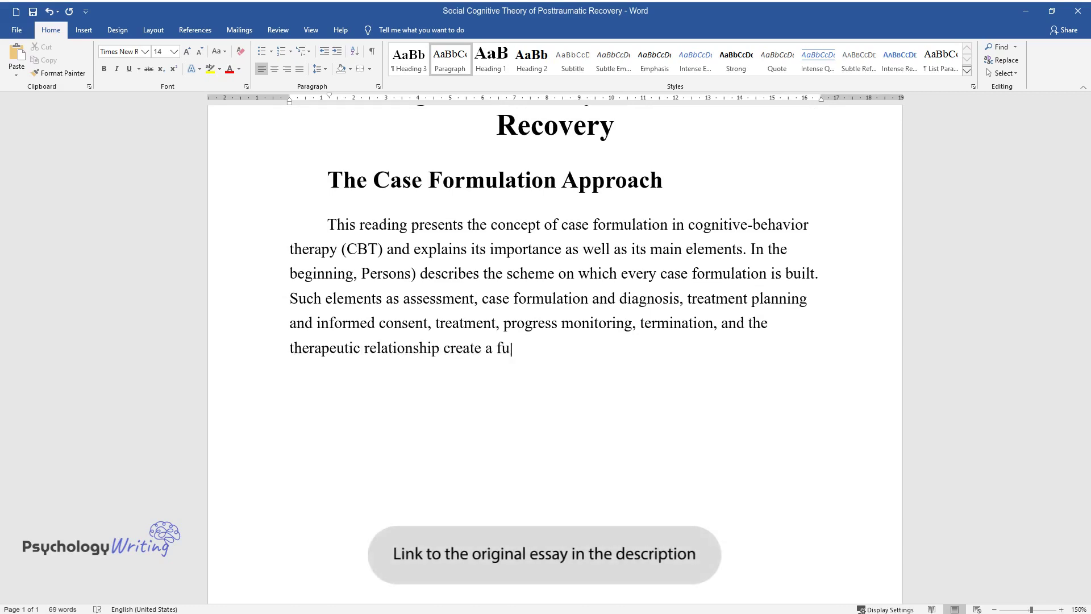
pyautogui.write('ll cycle of CBT.')
pyautogui.press('Return')
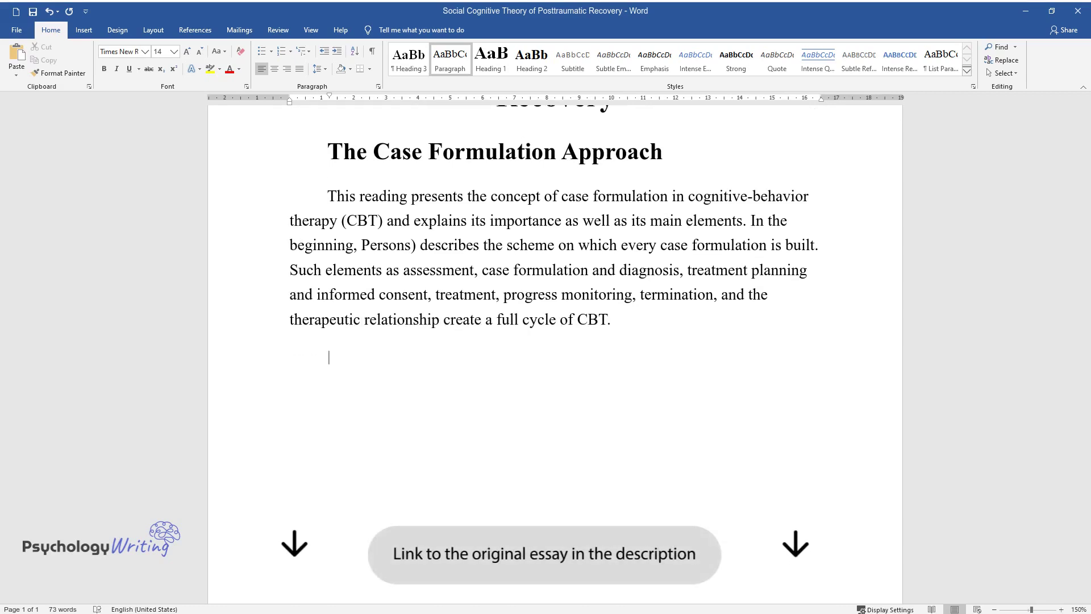
pyautogui.write('Another major point that th')
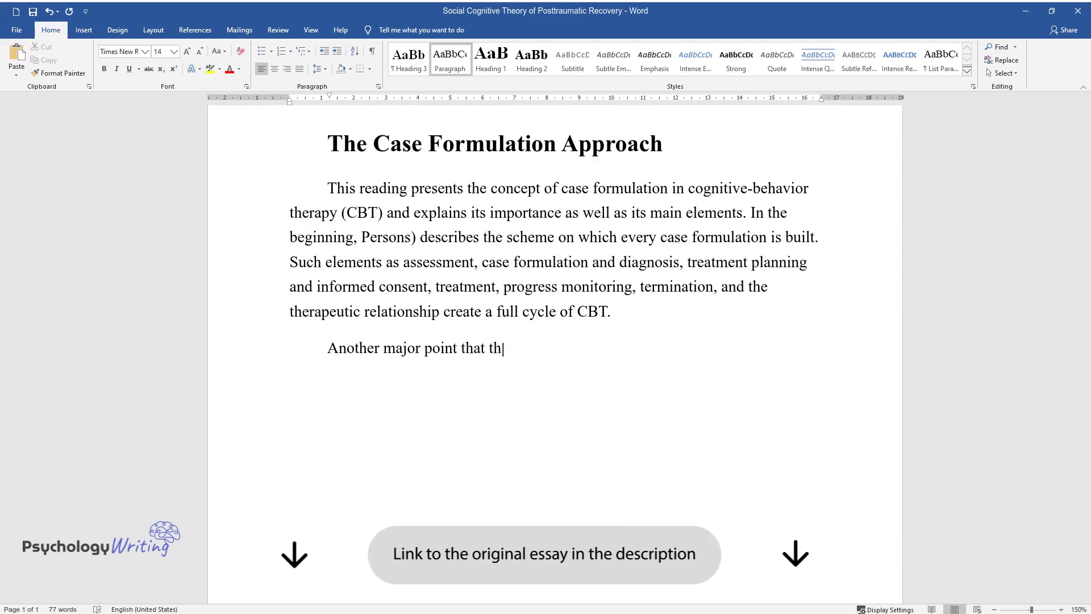
pyautogui.write('e author addresses is the vital ')
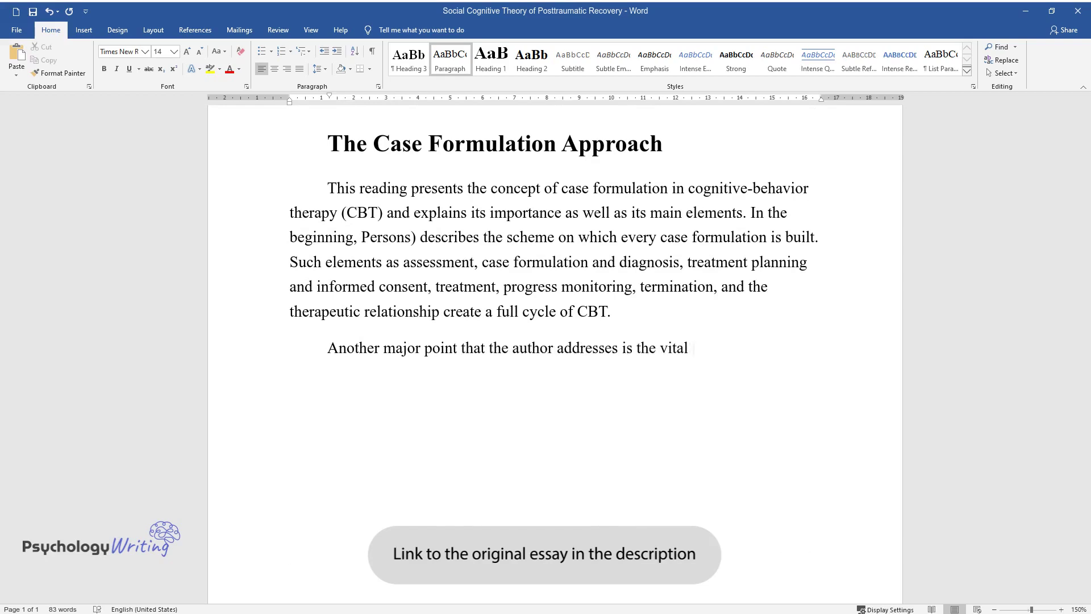
pyautogui.write('role of formulation - it address')
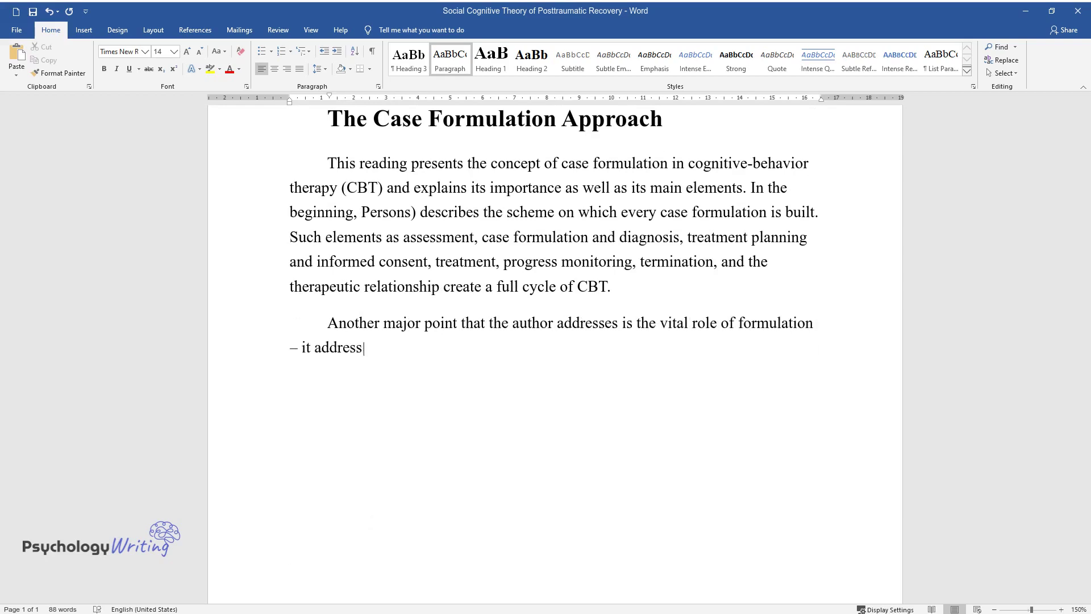
pyautogui.write('es the limitations and pitfalls')
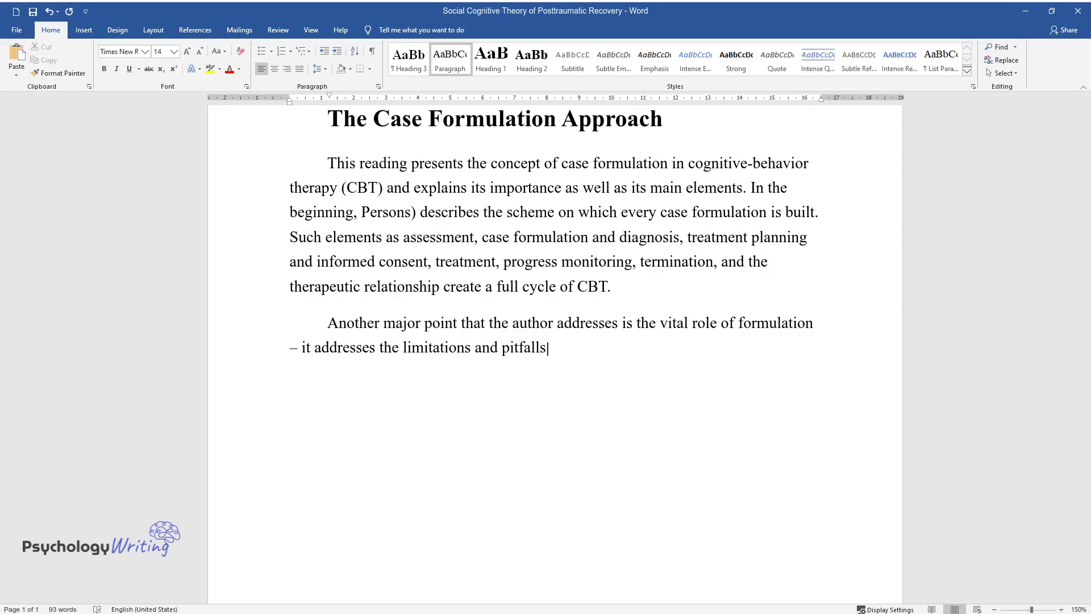
pyautogui.write(' of empirically supported treatm')
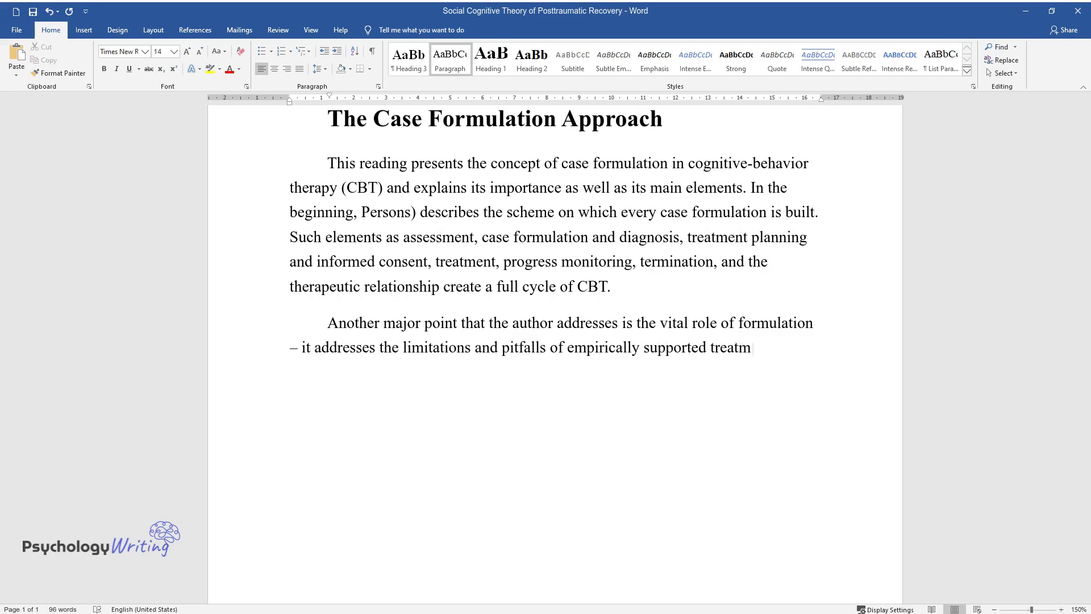
pyautogui.write('ents (ESTs). Persons point out t')
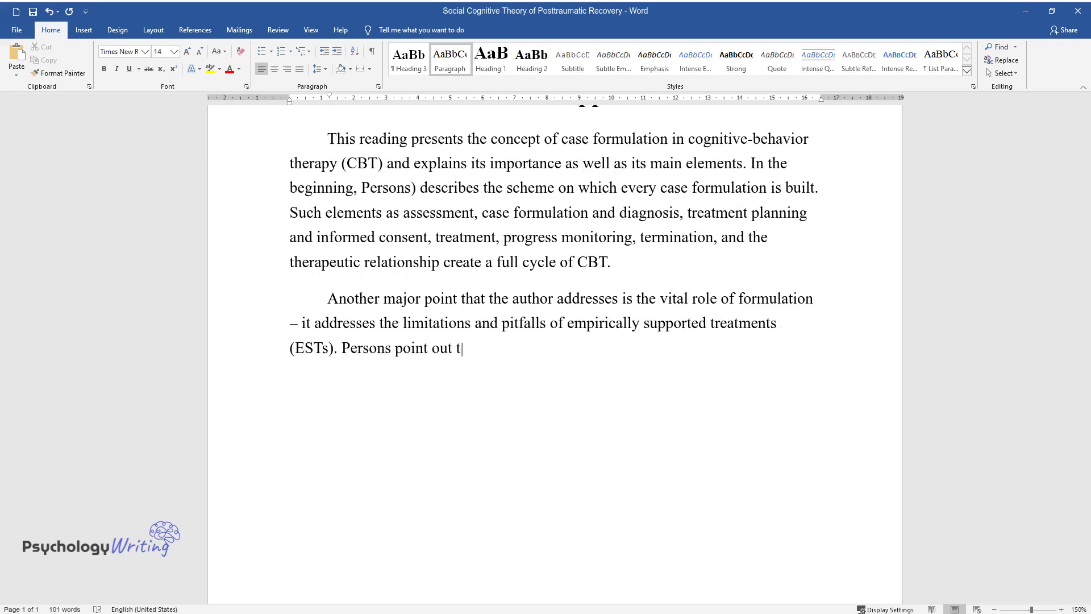
pyautogui.write('hat formulation is effective in ')
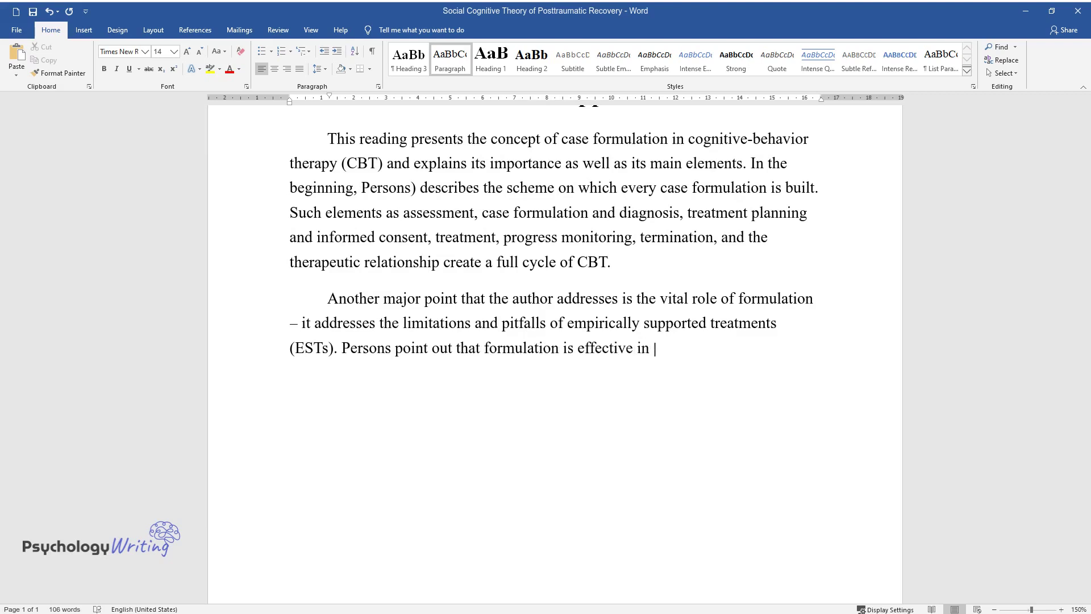
pyautogui.write('addressing multiple problems, d')
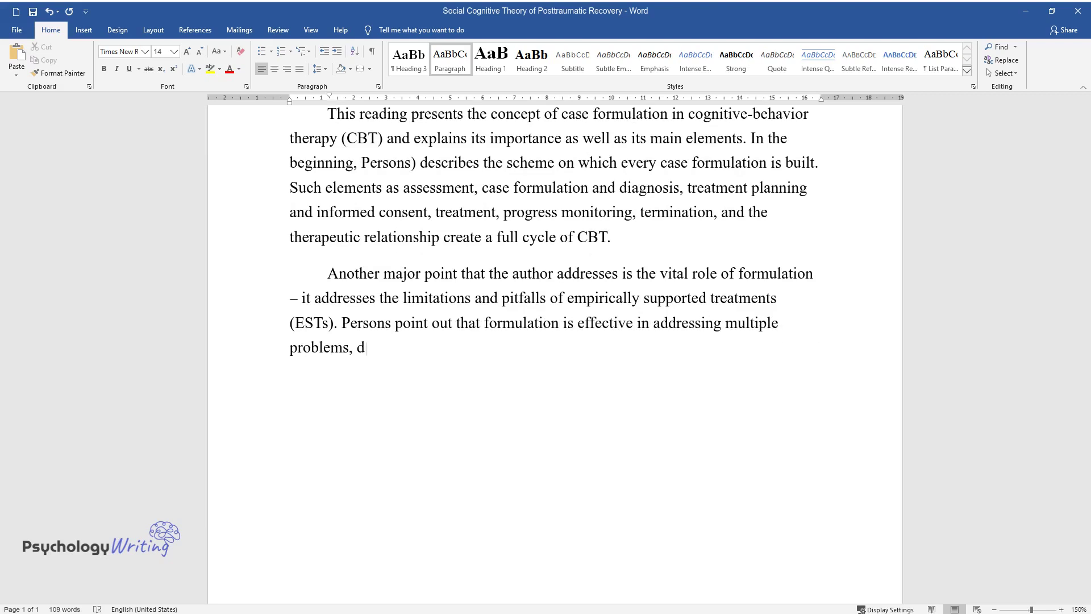
pyautogui.write('ealing with several providers, a')
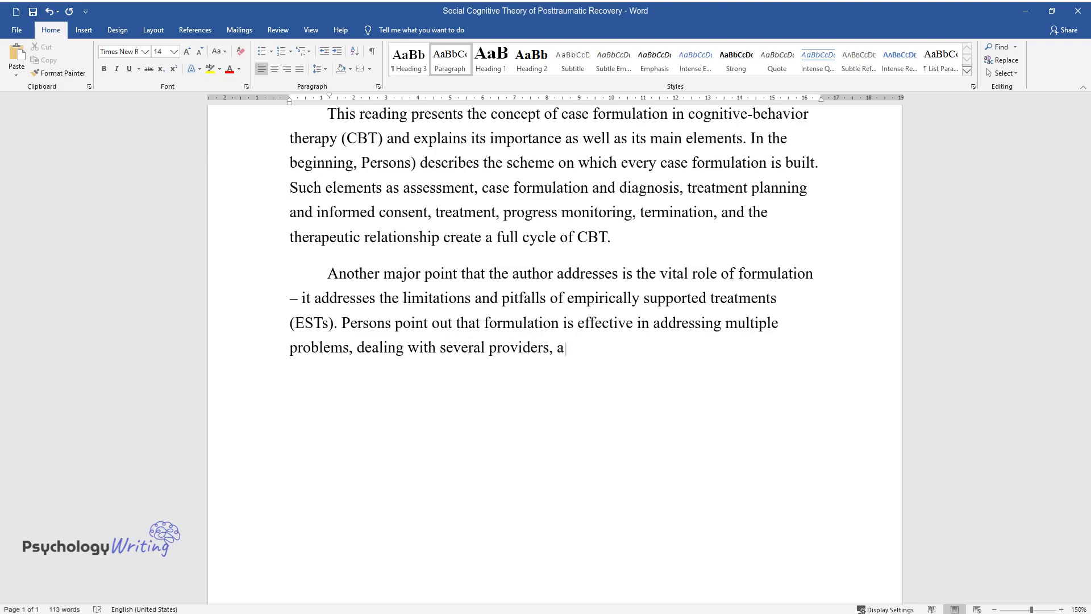
pyautogui.write('nd lowering the risks of treatme')
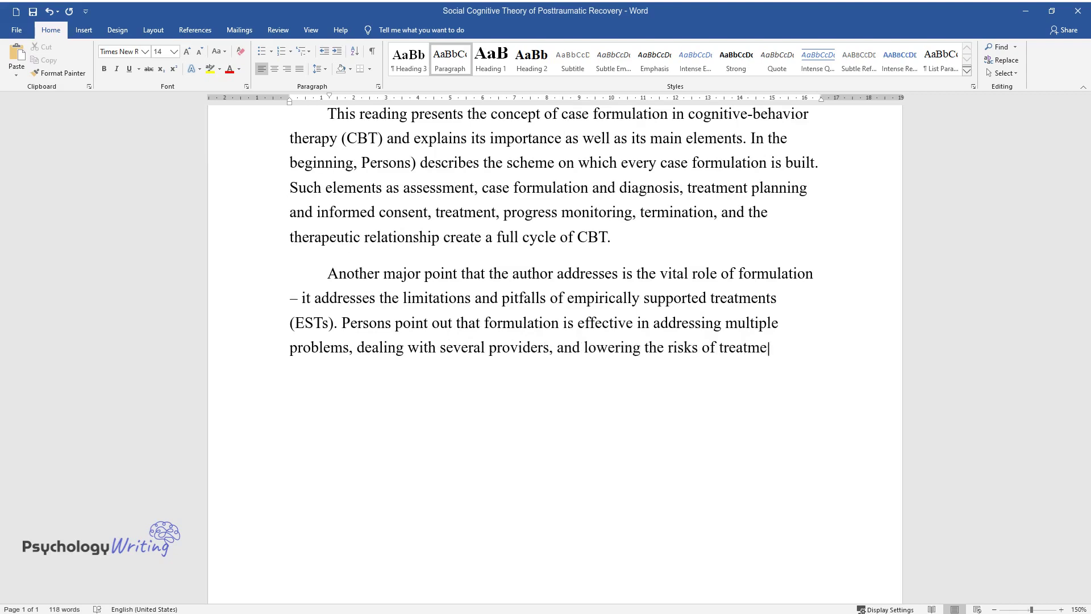
pyautogui.write('nt failure, lack of ESTs')
pyautogui.write(', and no')
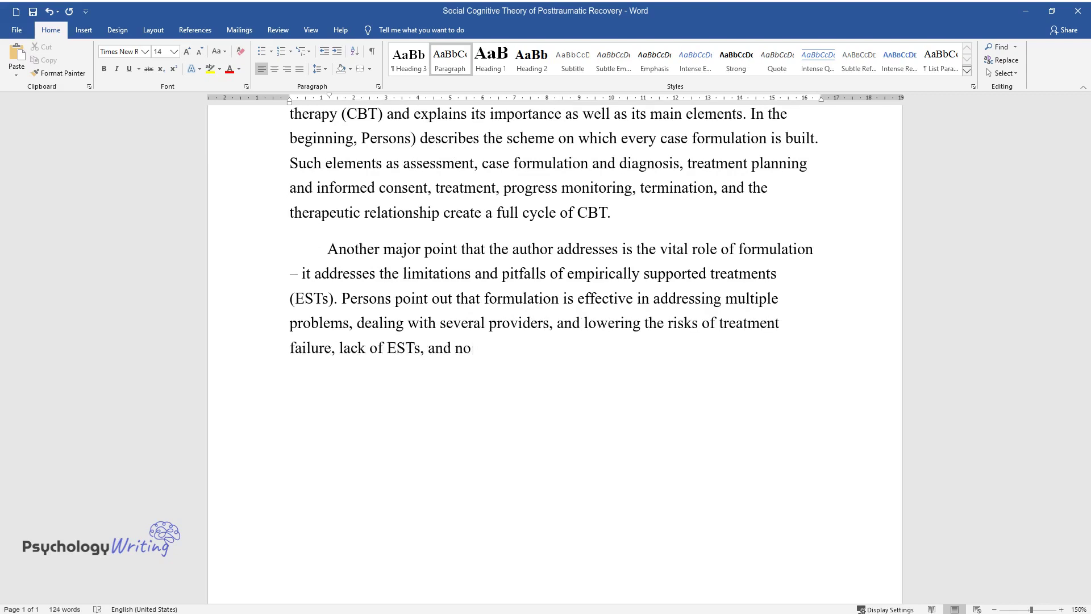
pyautogui.write('nadherence. In the end, the sch')
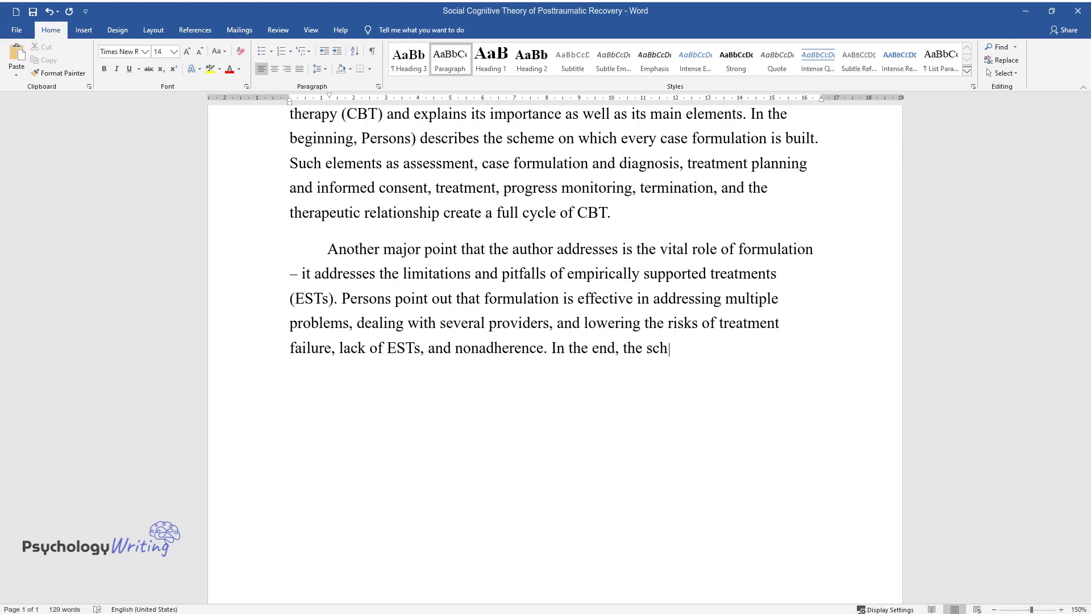
pyautogui.write('olar lists the elements of case formulation (sym')
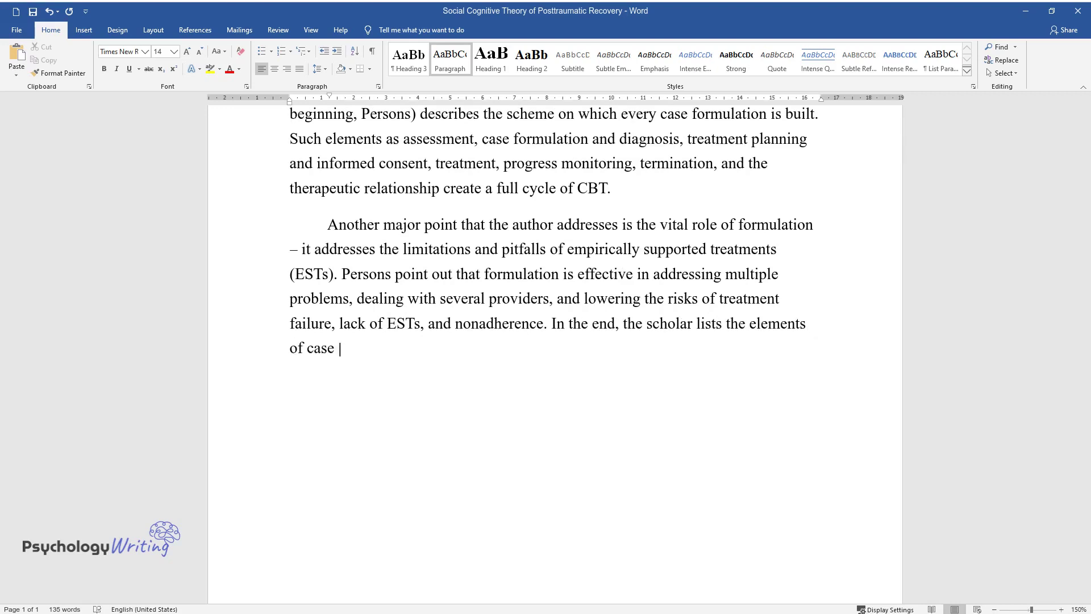
pyautogui.write('ptoms, disorders')
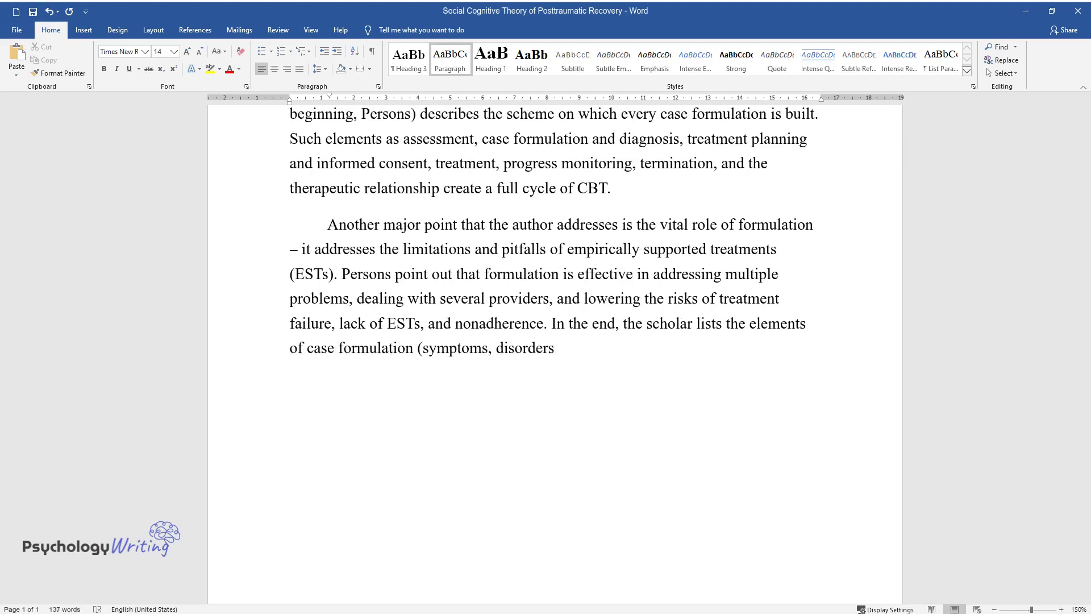
pyautogui.write(', problems, mechanisms, precipi')
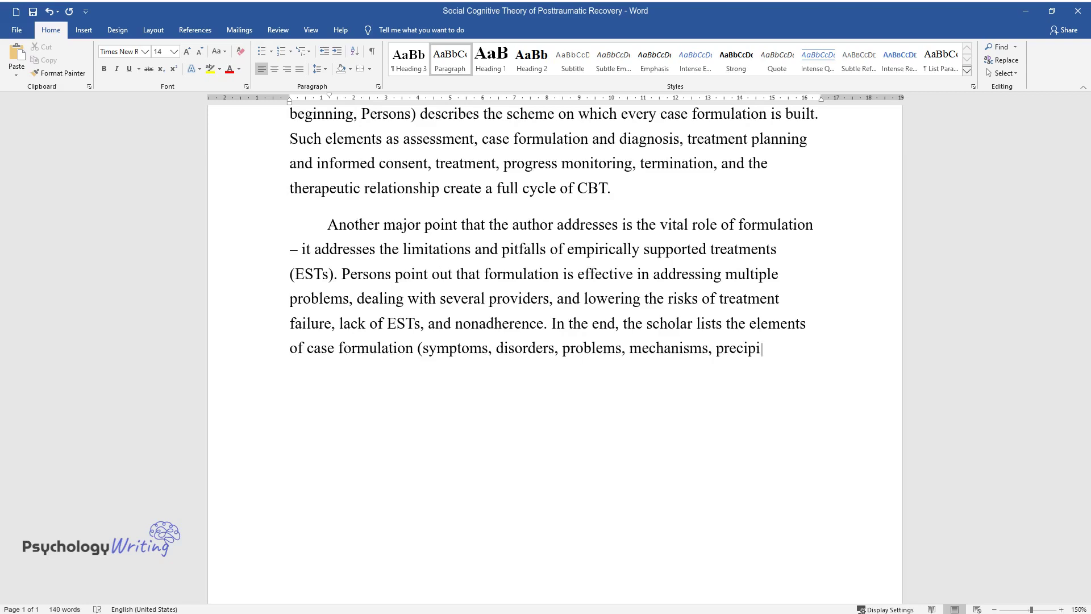
pyautogui.write("tants, and origins), using Back'")
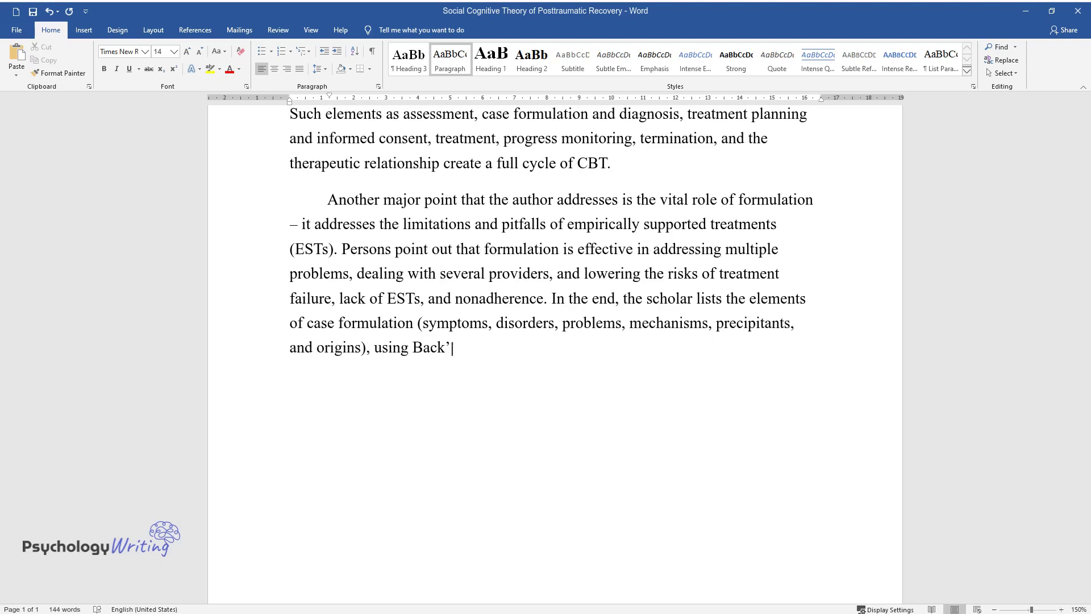
pyautogui.write('s theory as the primary technique.')
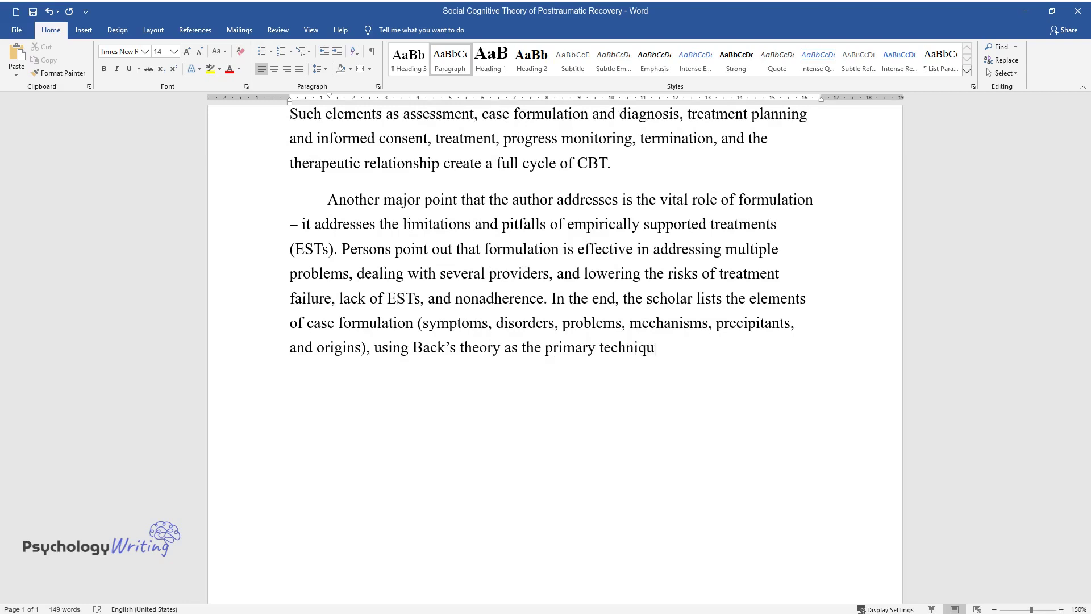
# Step: End the formulation-role paragraph at 'as the primary technique.' and begin a paragraph about the vignettes
pyautogui.press('Return')
pyautogui.write('The text con')
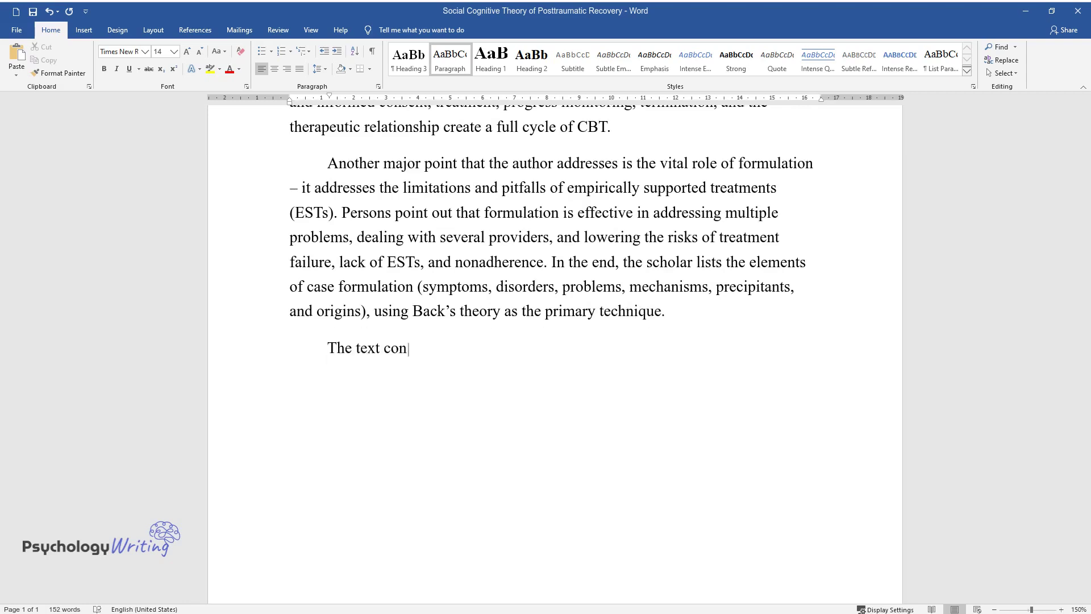
pyautogui.write('tains multiple vignettes that dem')
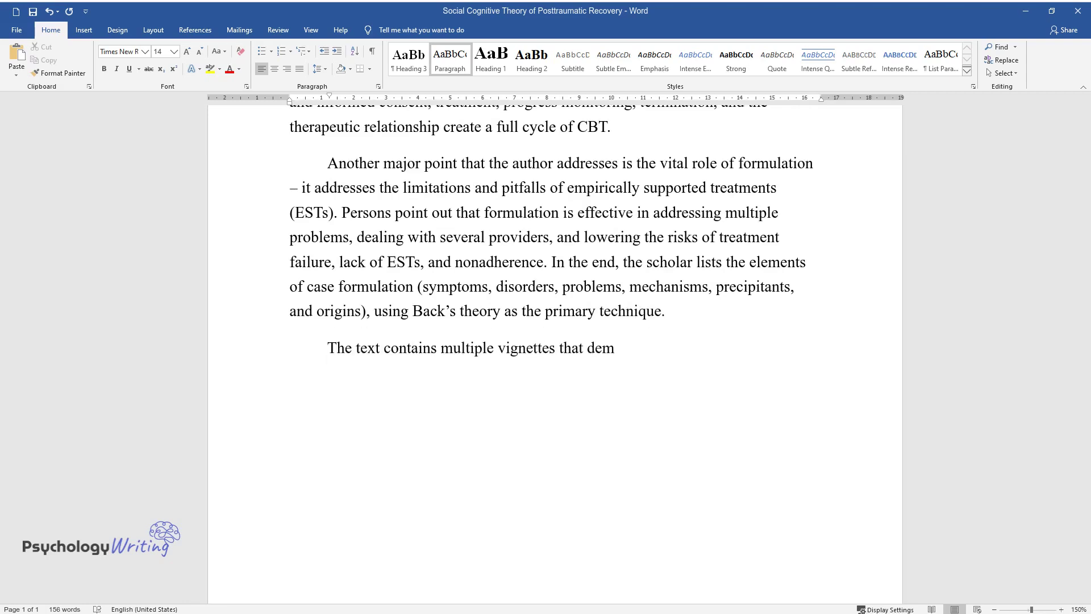
pyautogui.write('onstrate the points made by the author – th')
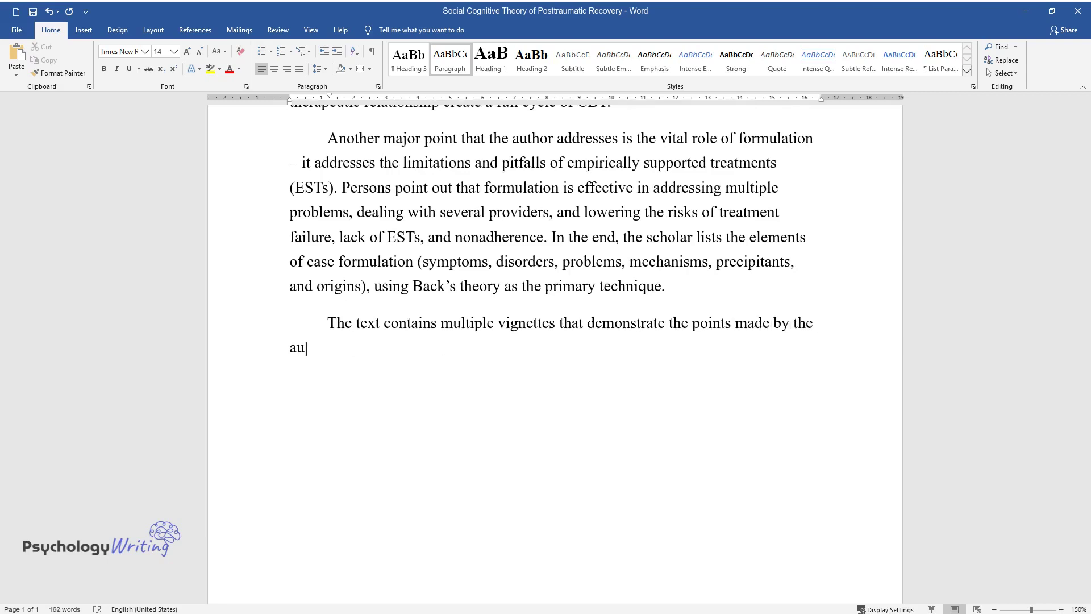
pyautogui.write('e vital role of the descr')
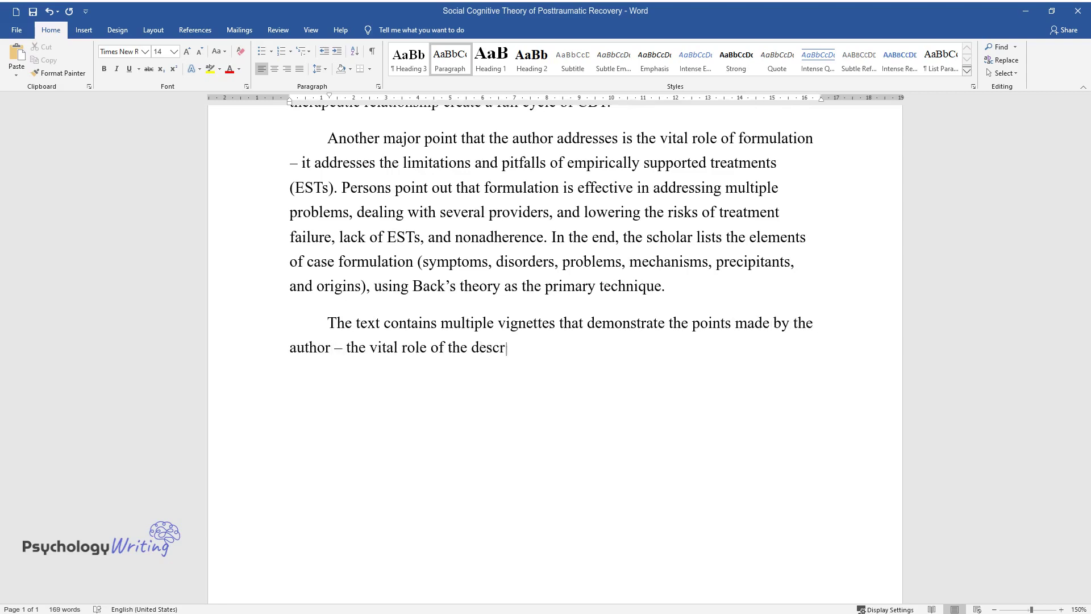
pyautogui.write('ibed approach, the limitations of')
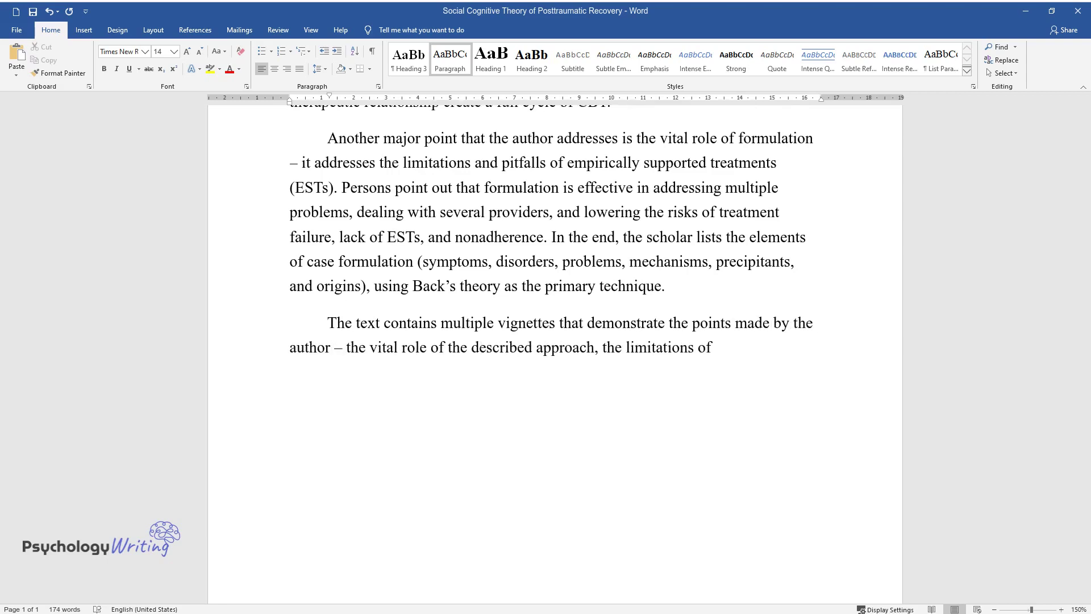
pyautogui.write(' ESTs, and the process of case form')
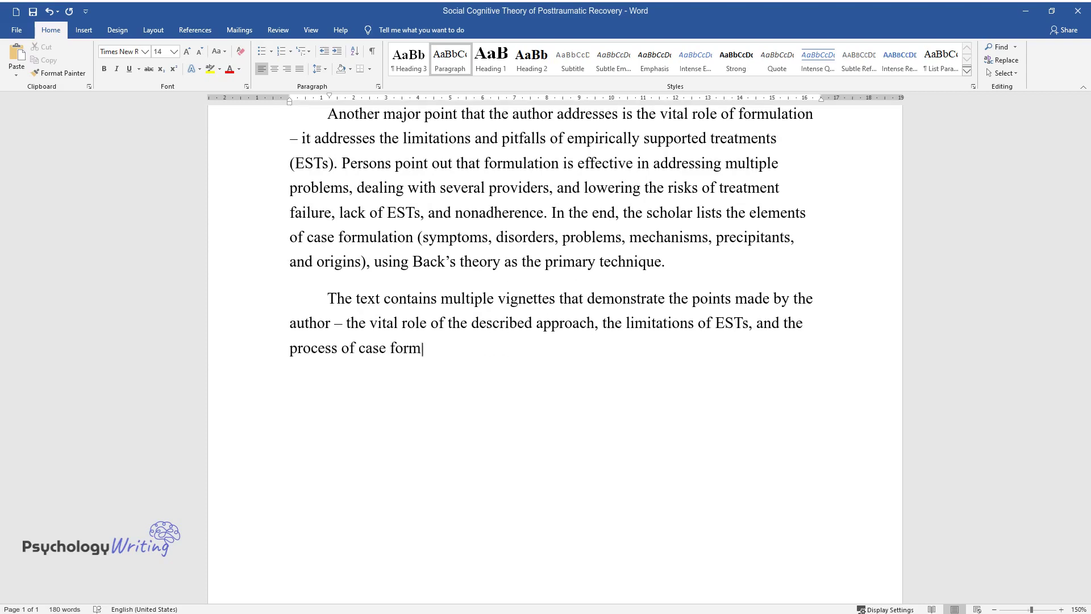
pyautogui.write('ulation. For instance, the case fo')
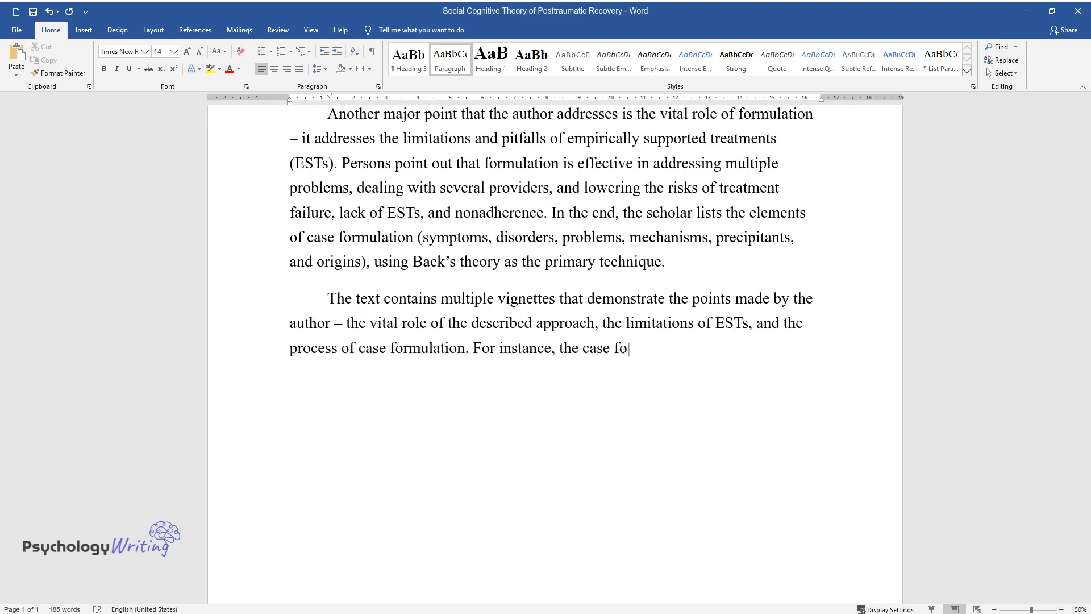
pyautogui.write("rmulation for Jon uses Beck's theory and shows how")
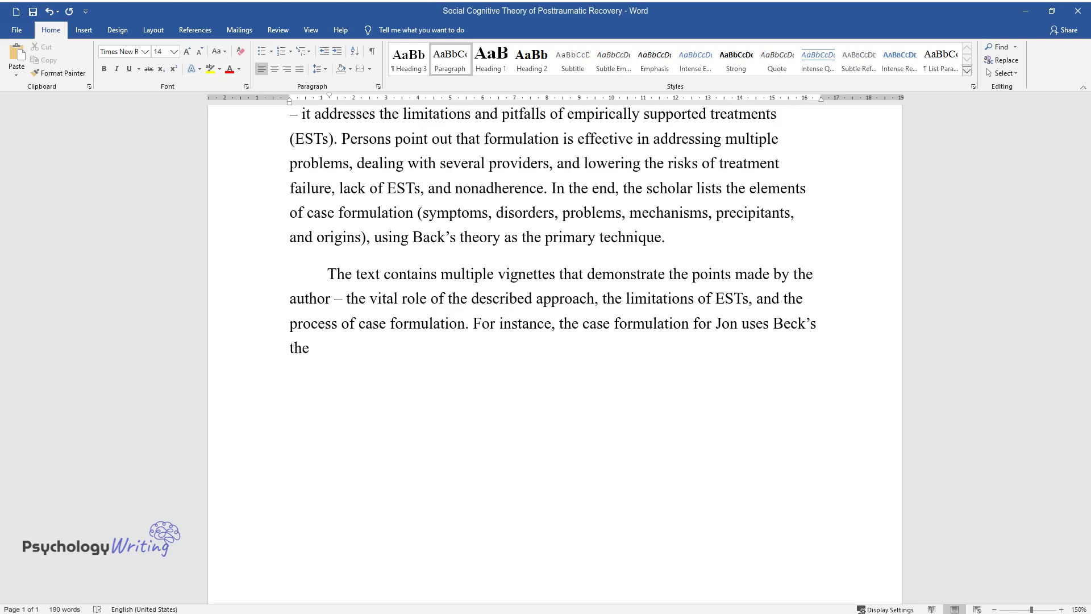
pyautogui.write(' the elements of f')
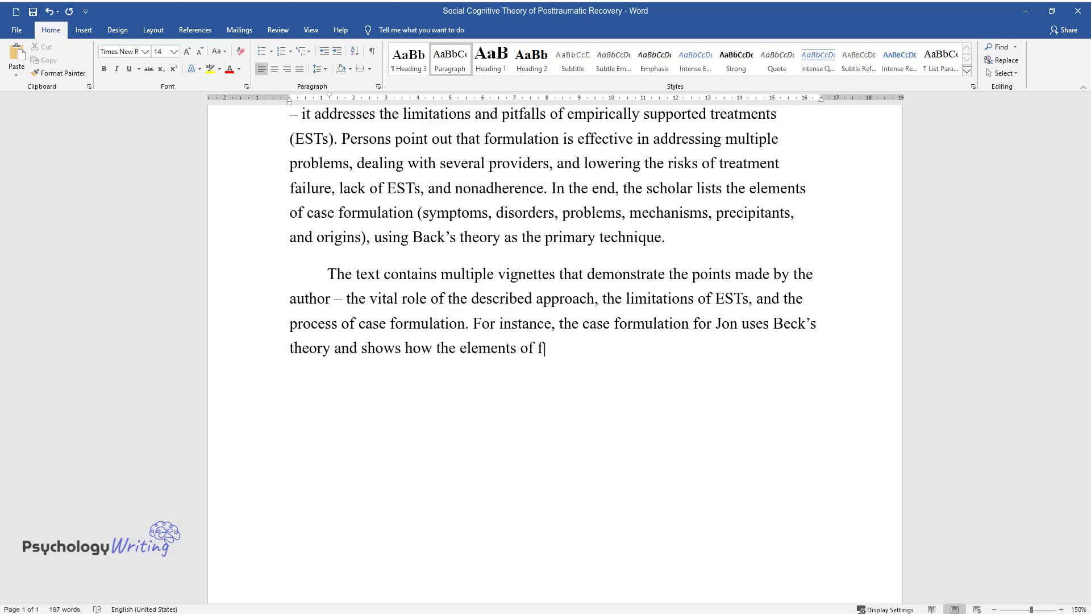
pyautogui.write('ormulation help one to personalize')
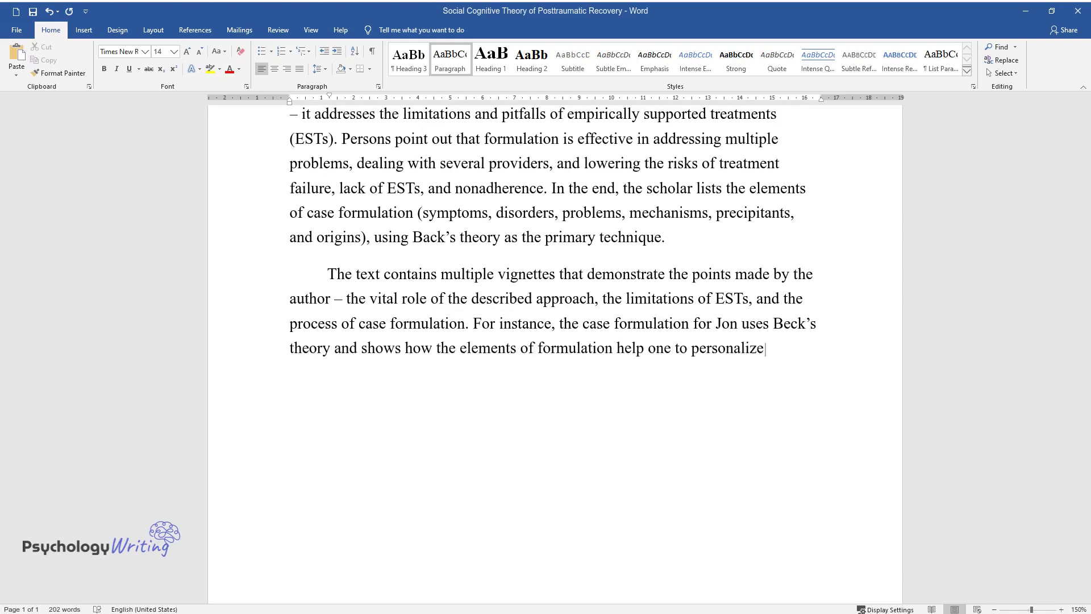
pyautogui.write(" CBT to the patient's needs. The majority of other vignette")
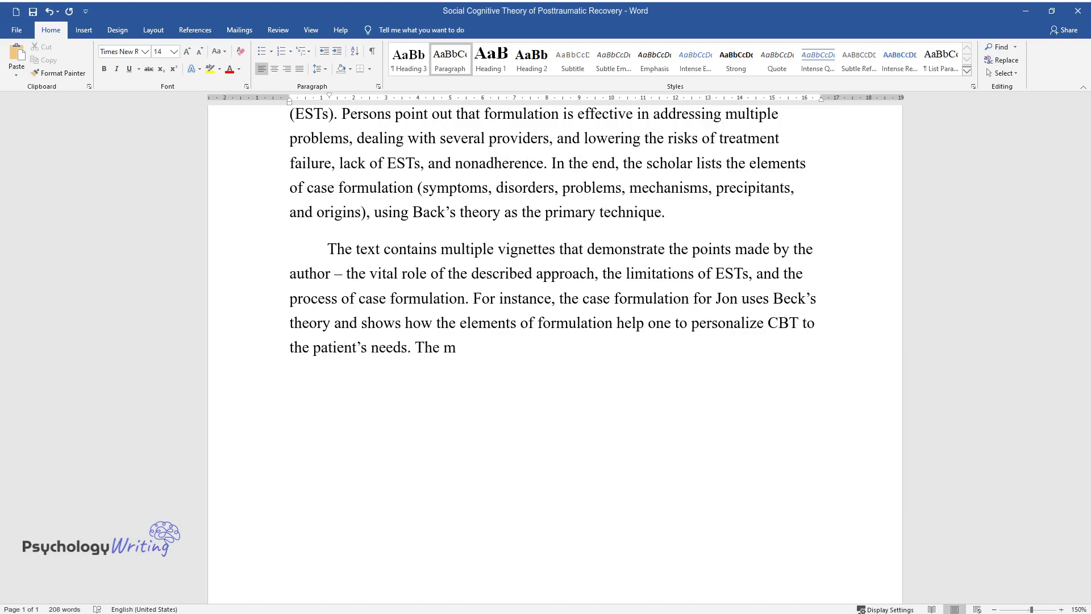
pyautogui.write('s are sh')
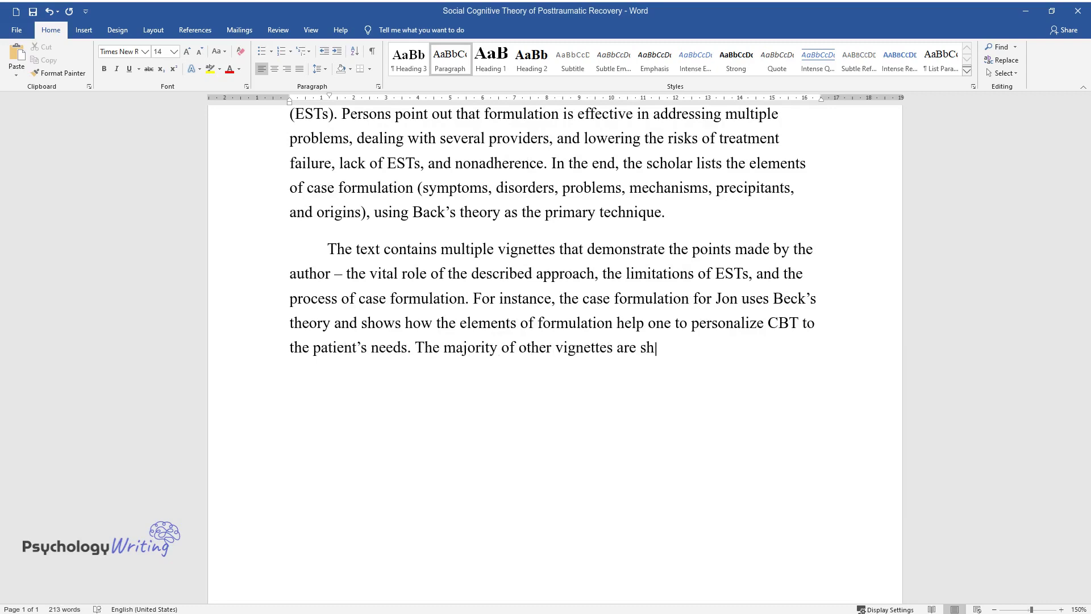
pyautogui.write('ort, showing small examples of the')
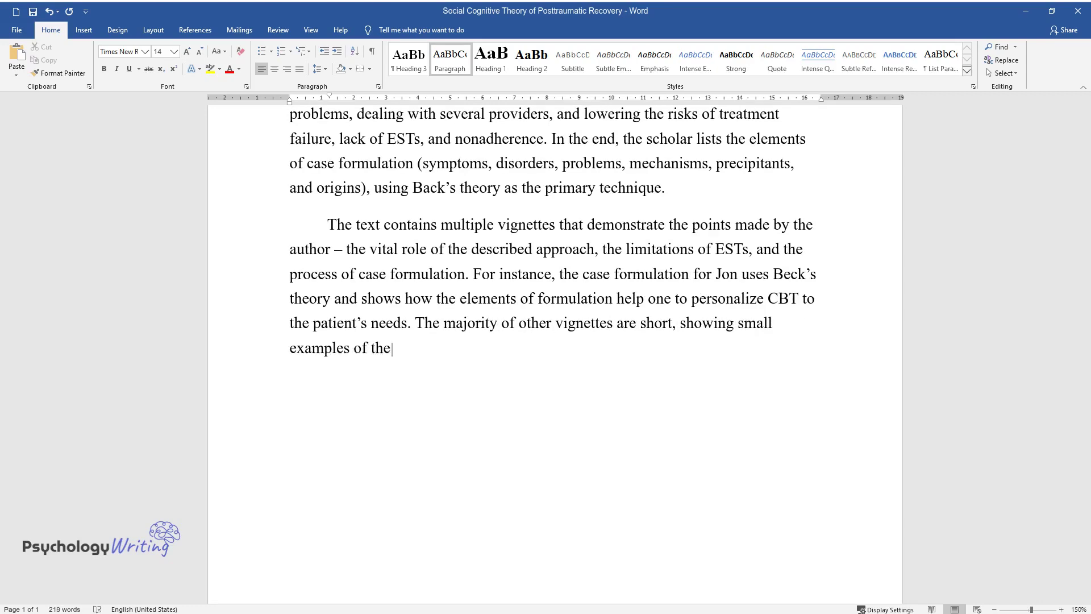
pyautogui.write(' effects that formulation can have')
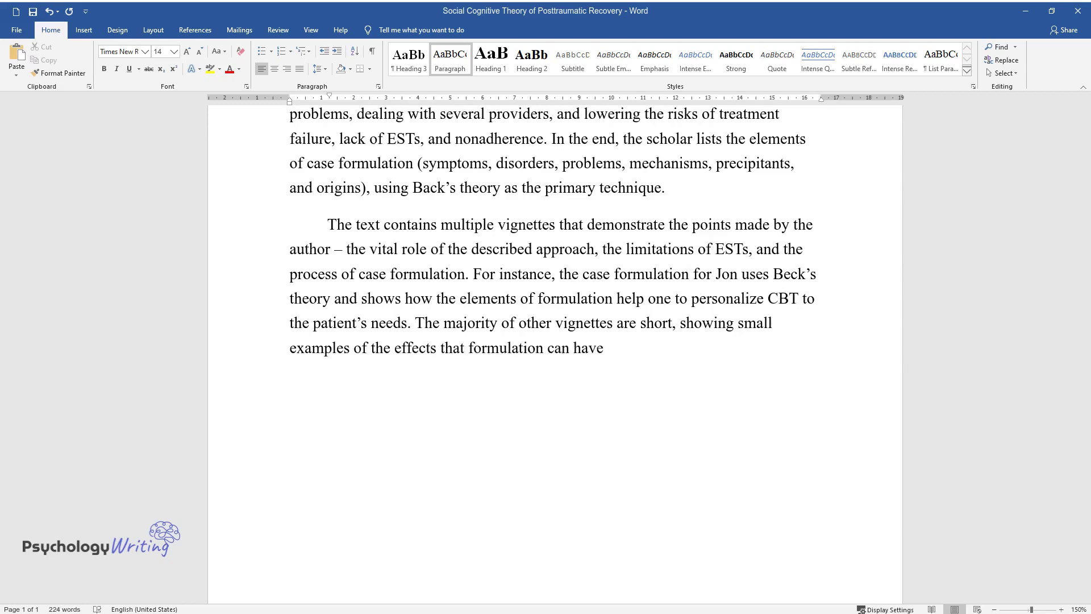
pyautogui.write(' on the success of CBT.')
# Step: End the vignettes paragraph at 'on the success of CBT.' and start a new paragraph
pyautogui.press('Return')
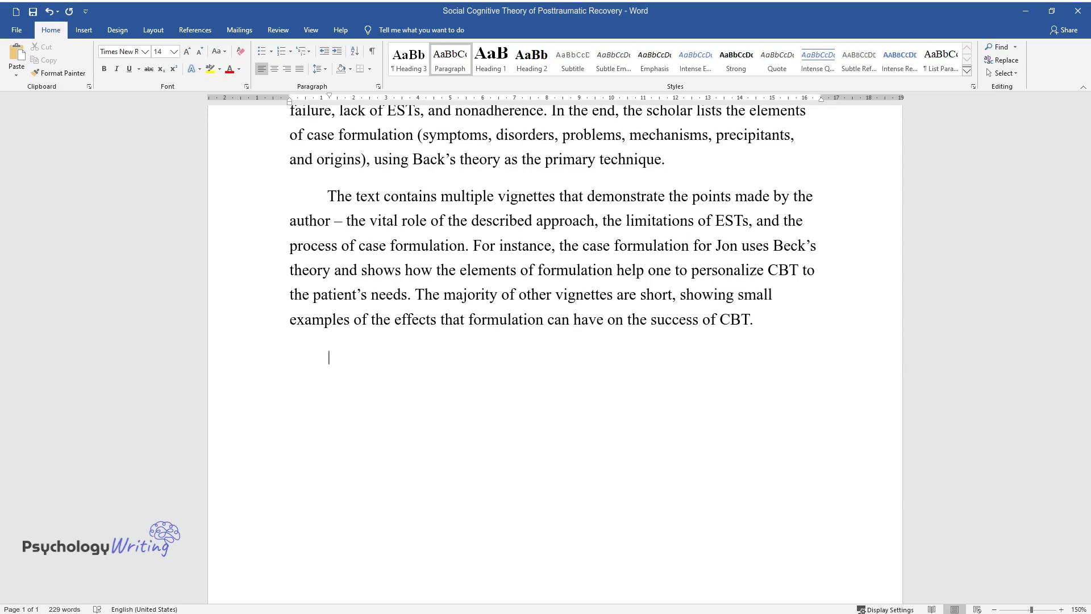
# Step: Type the 'abundance of examples' paragraph through 'formulation allows one to see these ties.'
pyautogui.write('The abundance of examples')
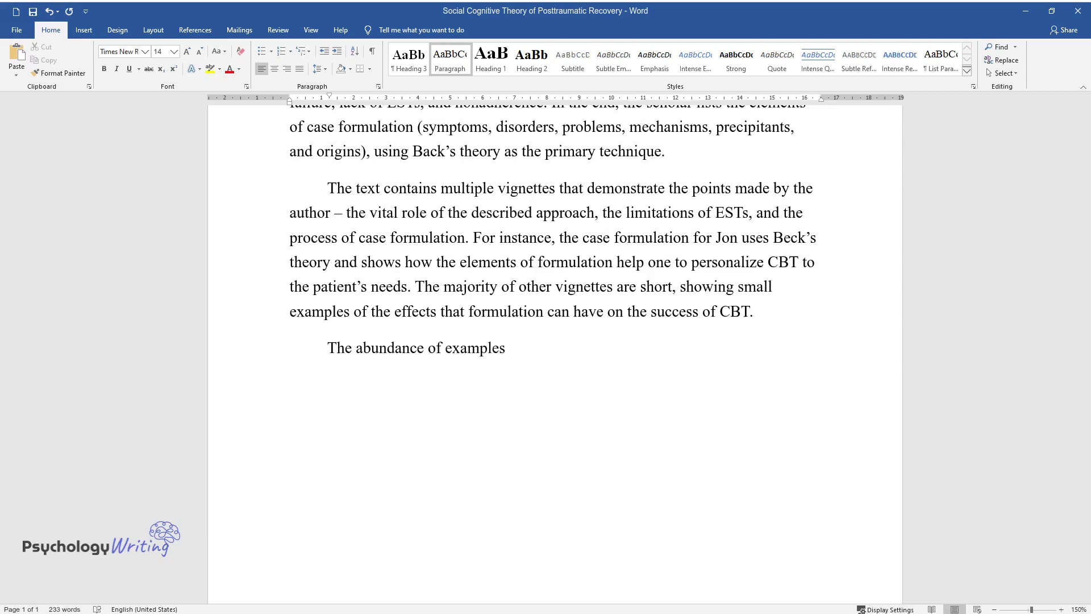
pyautogui.write(' is the strength of this reading – ')
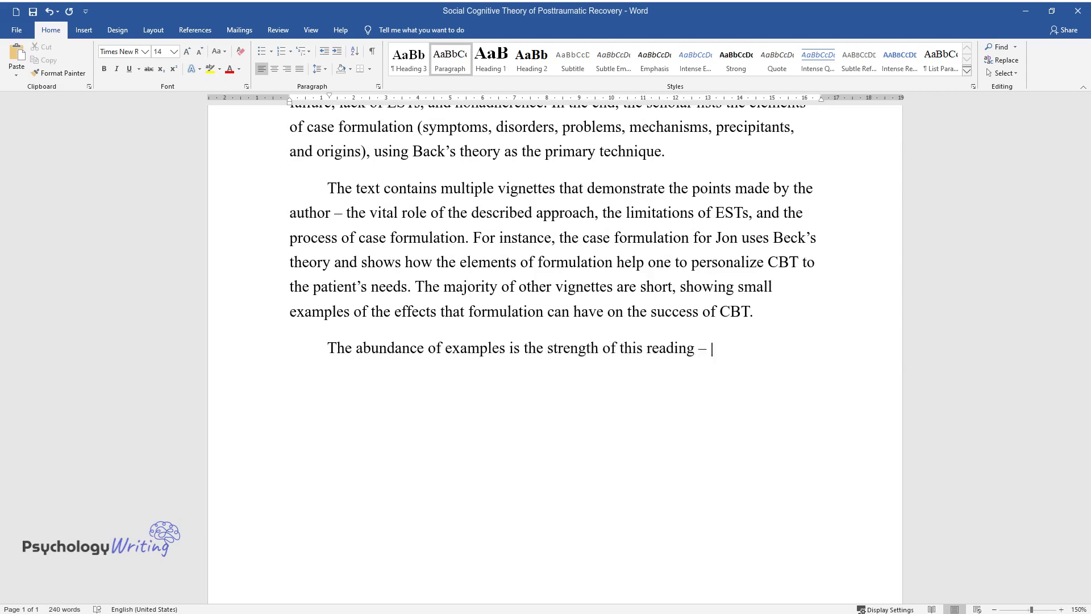
pyautogui.write('the author explains each problem ')
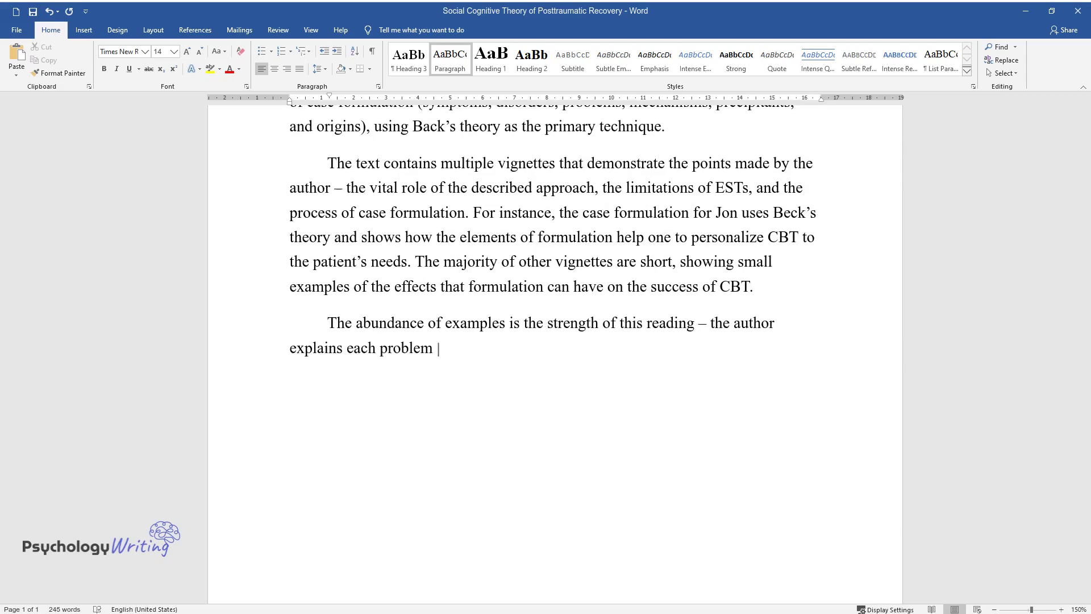
pyautogui.write('and idea with a sample of formulat')
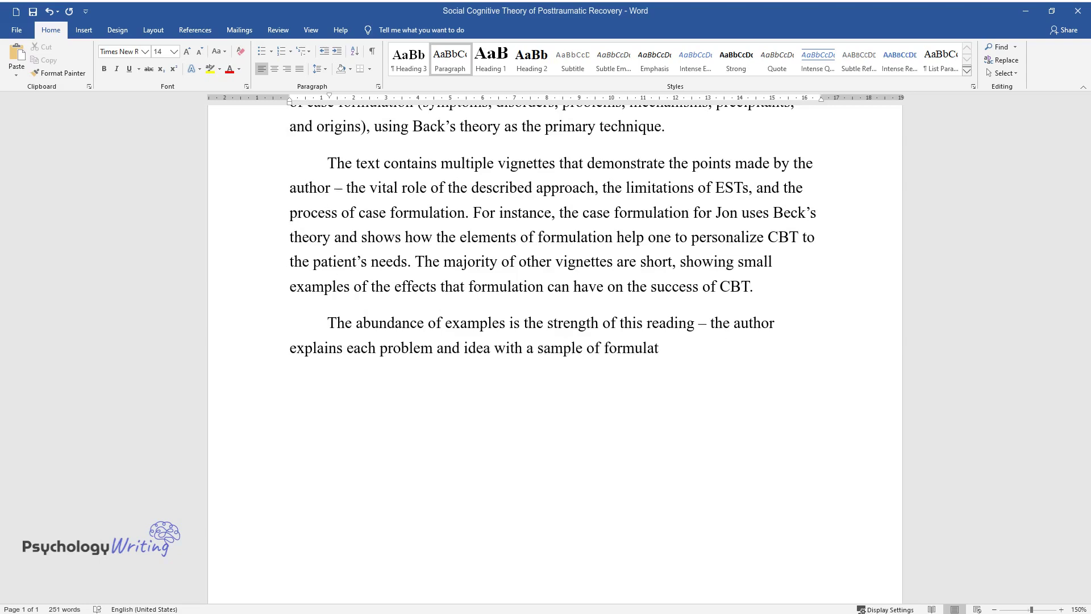
pyautogui.write('ion, helping one to understand the')
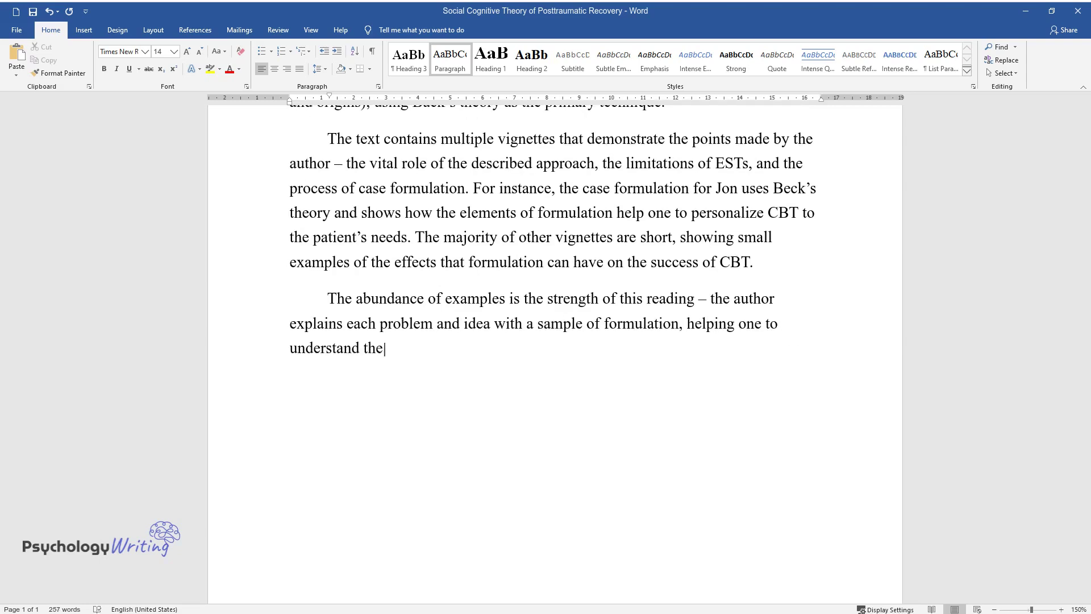
pyautogui.write(' fundamental nature of this approa')
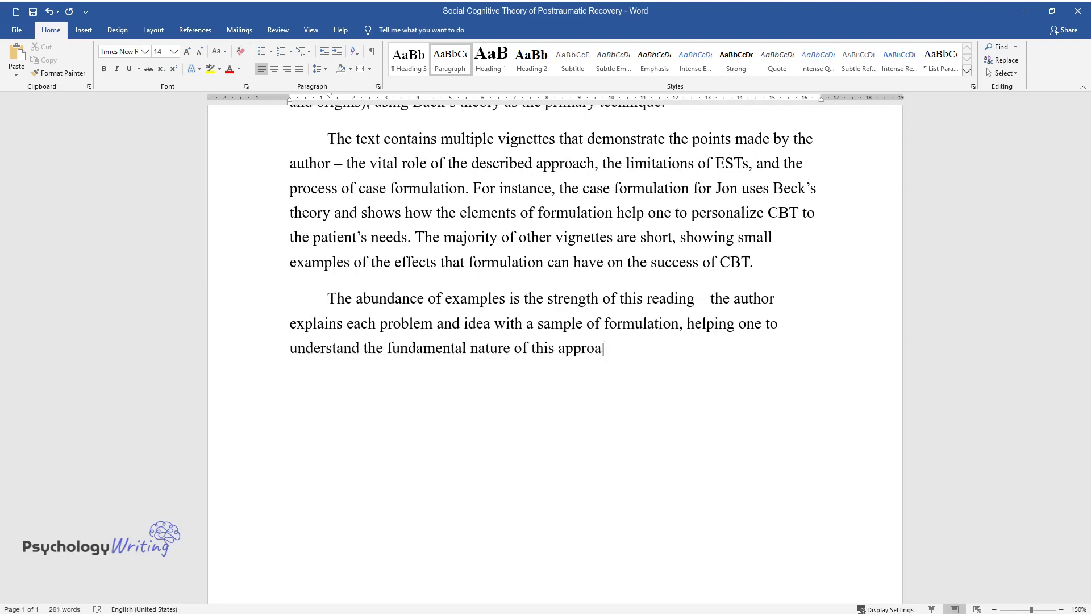
pyautogui.write('ch in CBT. Moreover, Persons presents all elements ')
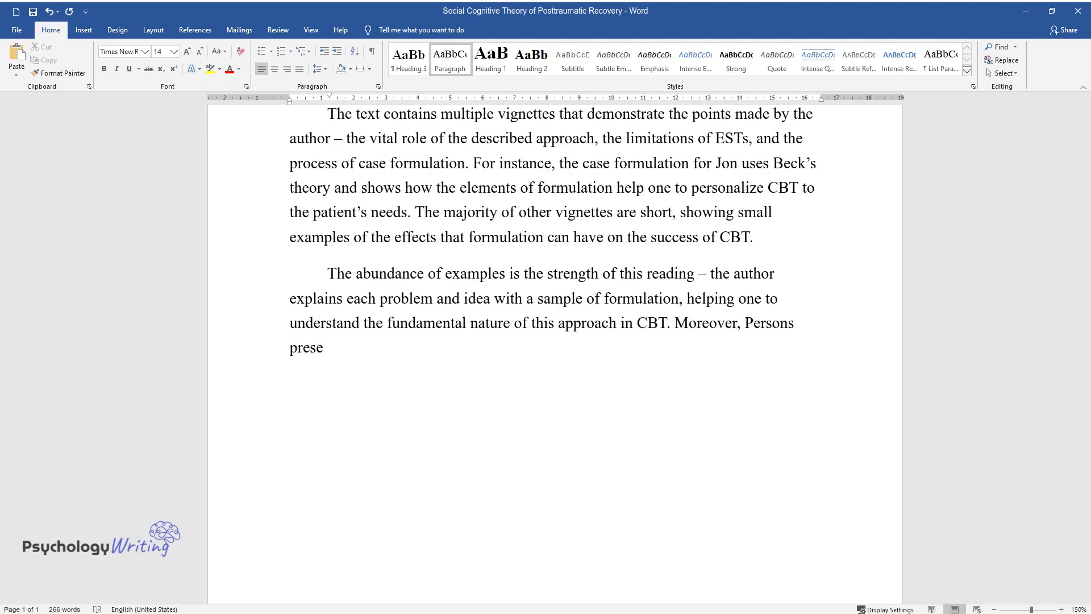
pyautogui.write('of formulation an')
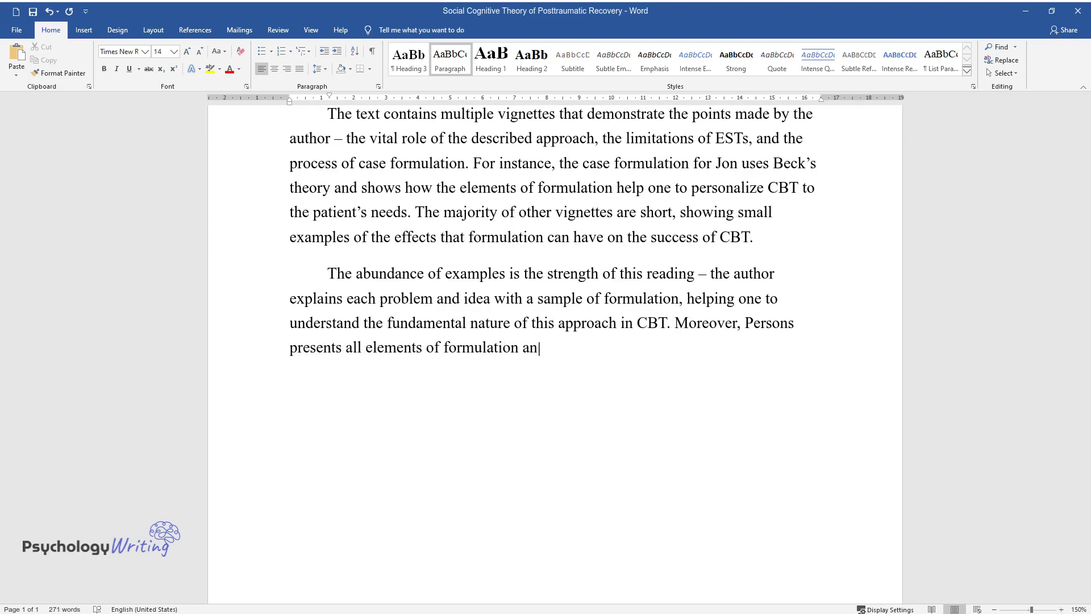
pyautogui.write('d discusses all issues that this m')
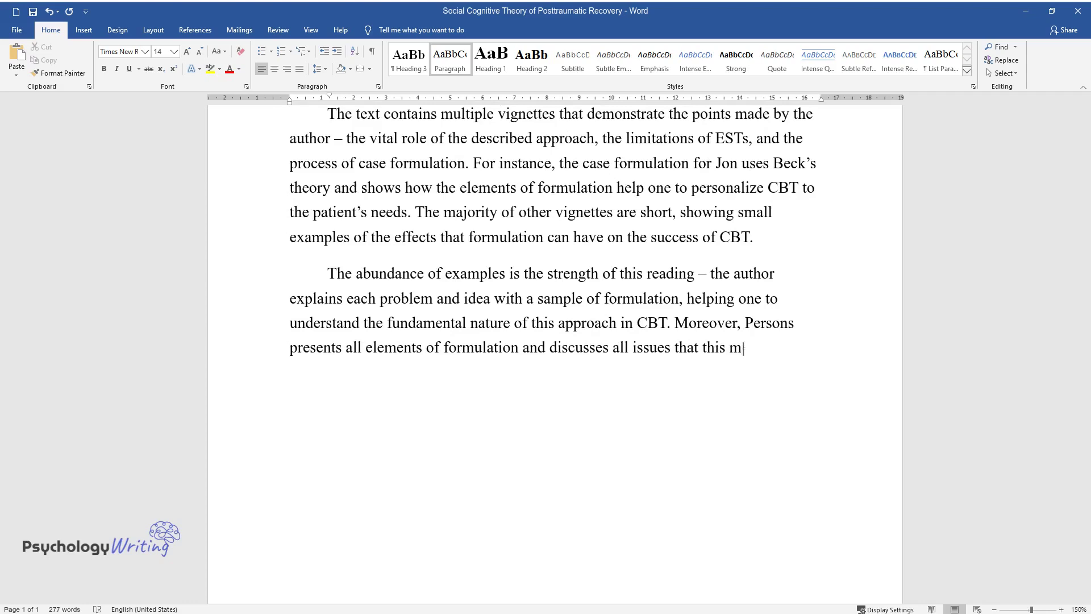
pyautogui.write('ethod helps solve, allowing one t')
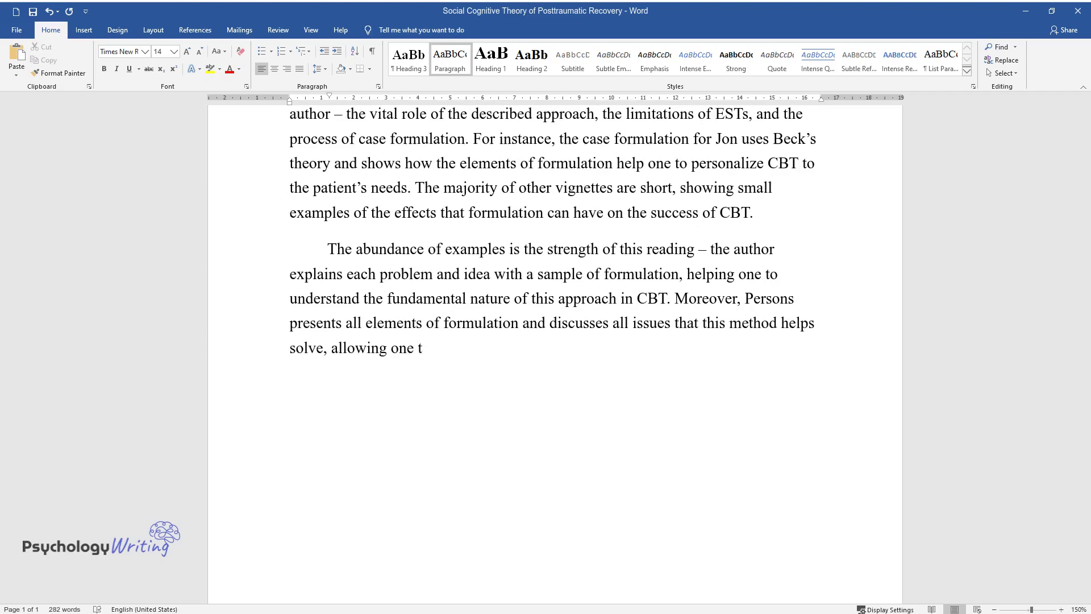
pyautogui.write('o understand why formulation is nee')
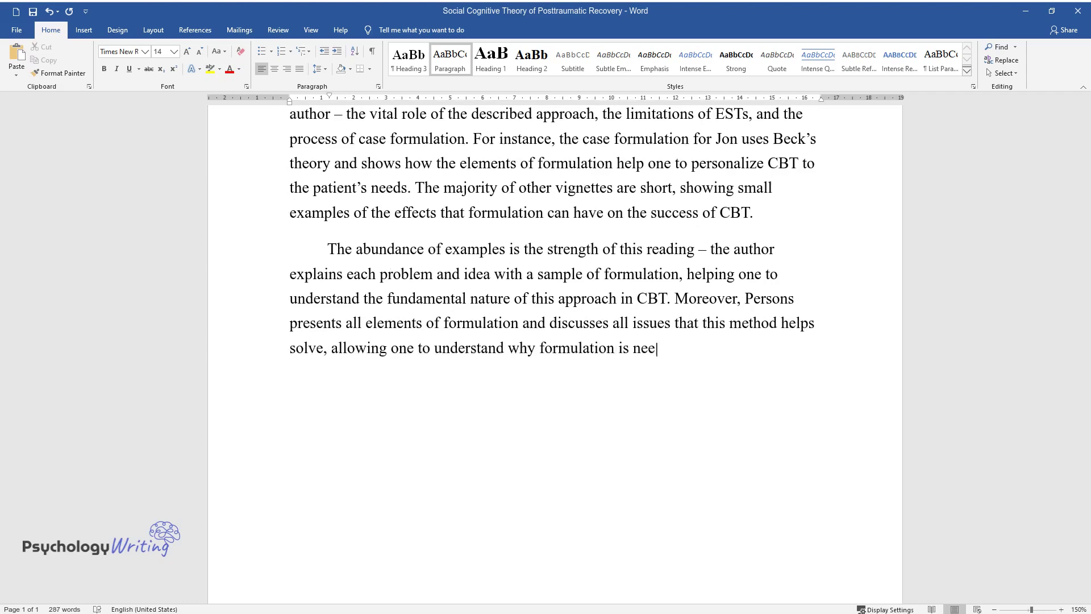
pyautogui.write('ded fully. For instance, the schol')
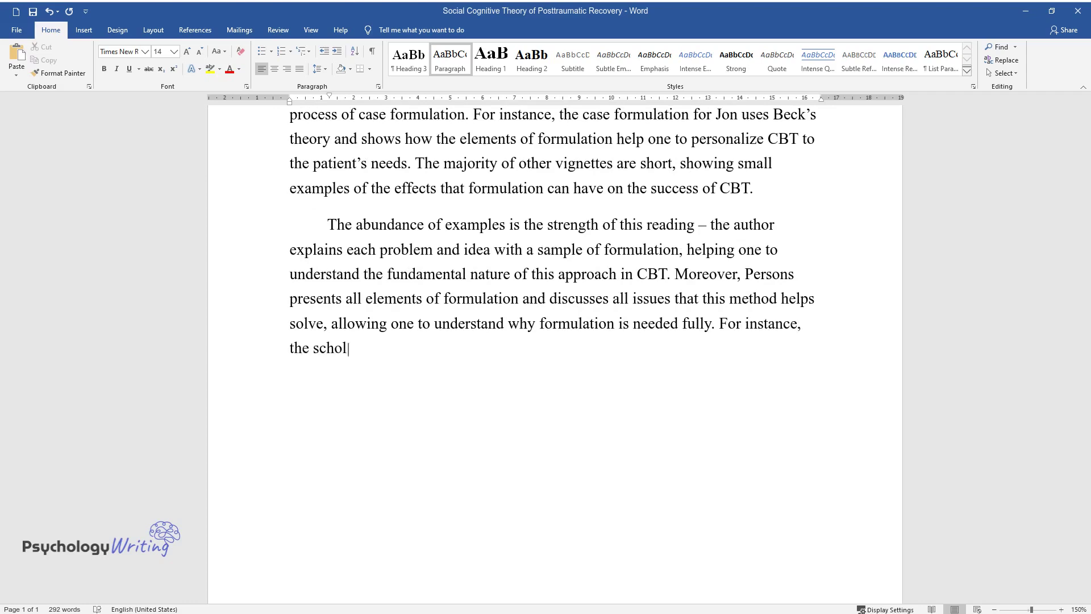
pyautogui.write('ar points out that ETS cannot ass')
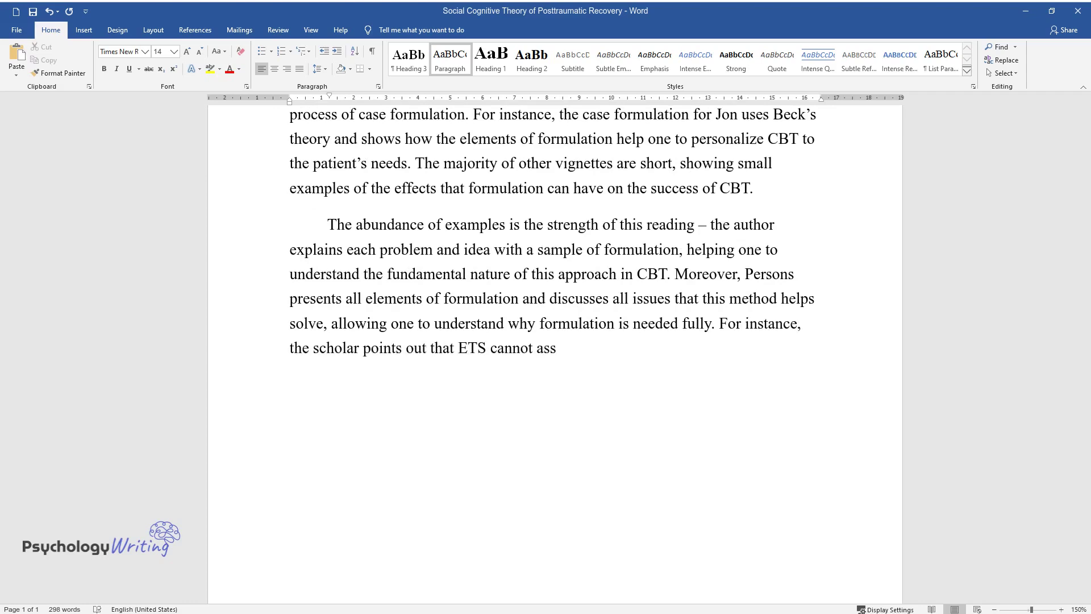
pyautogui.write('ist clinicians in treating patient')
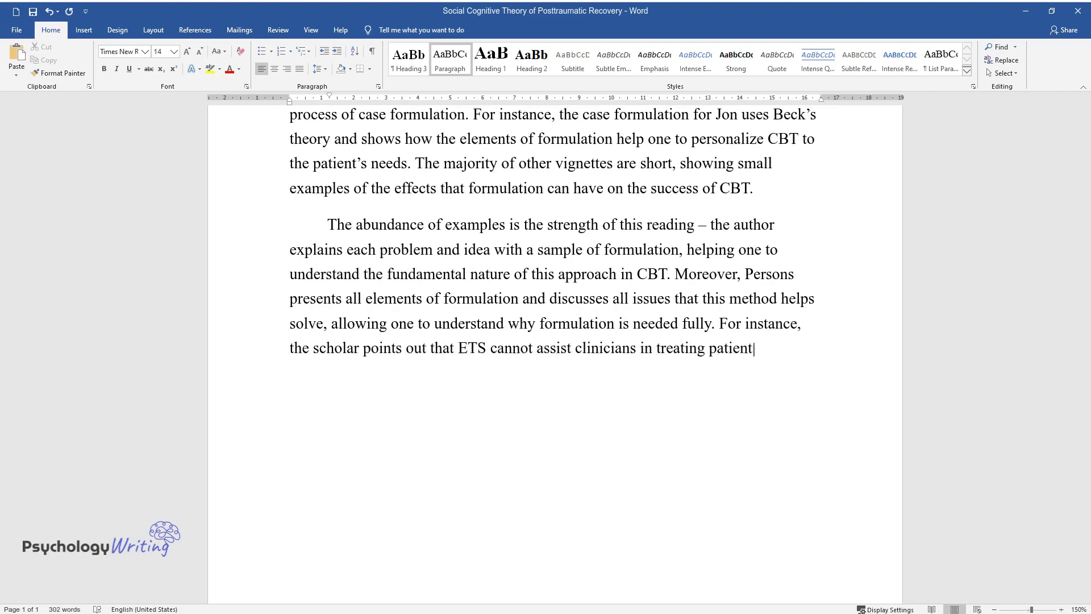
pyautogui.write('s with multiple disorders that are')
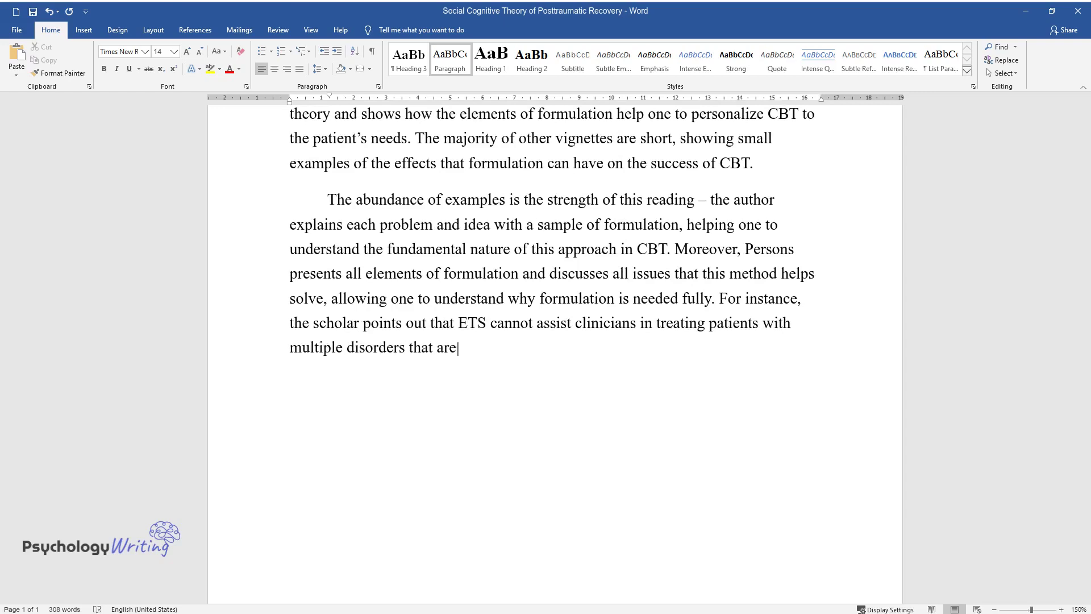
pyautogui.write(' often connected by origins and me')
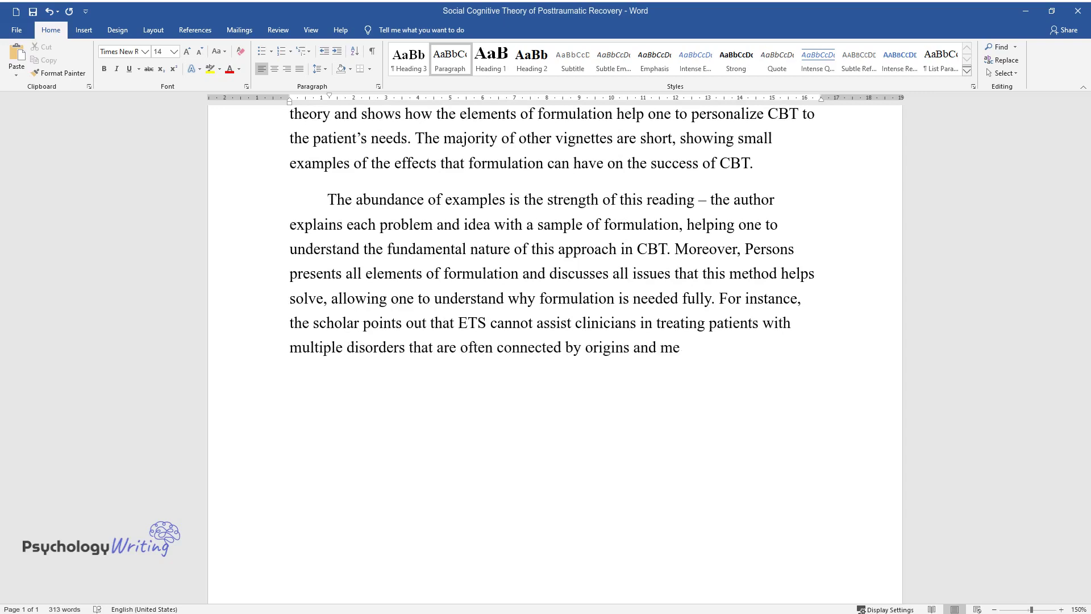
pyautogui.write('chanisms, while formulation allows')
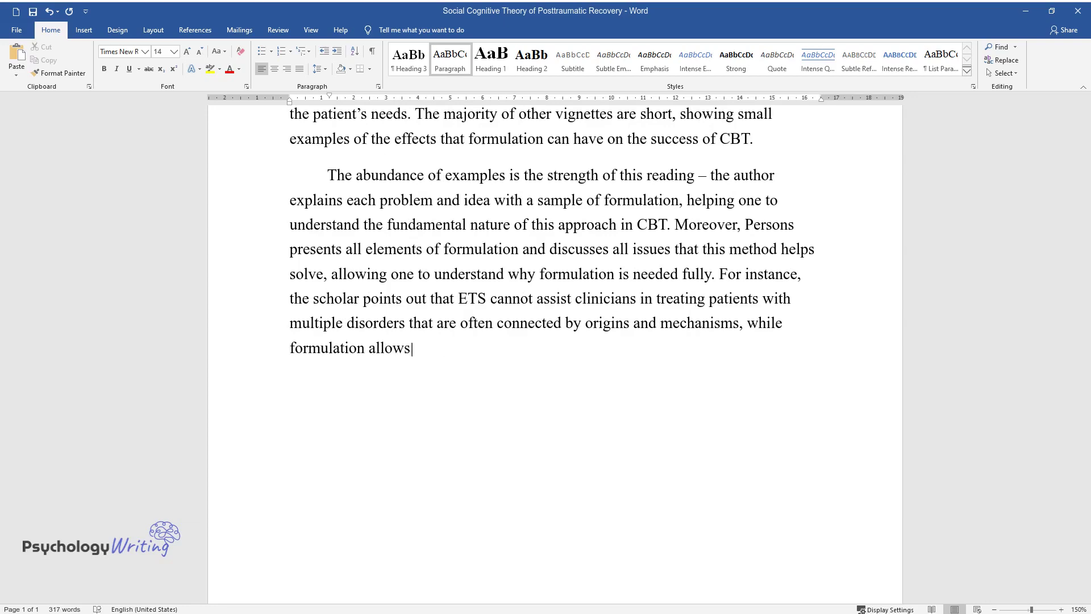
pyautogui.write(' one to see these ties.')
pyautogui.press('Return')
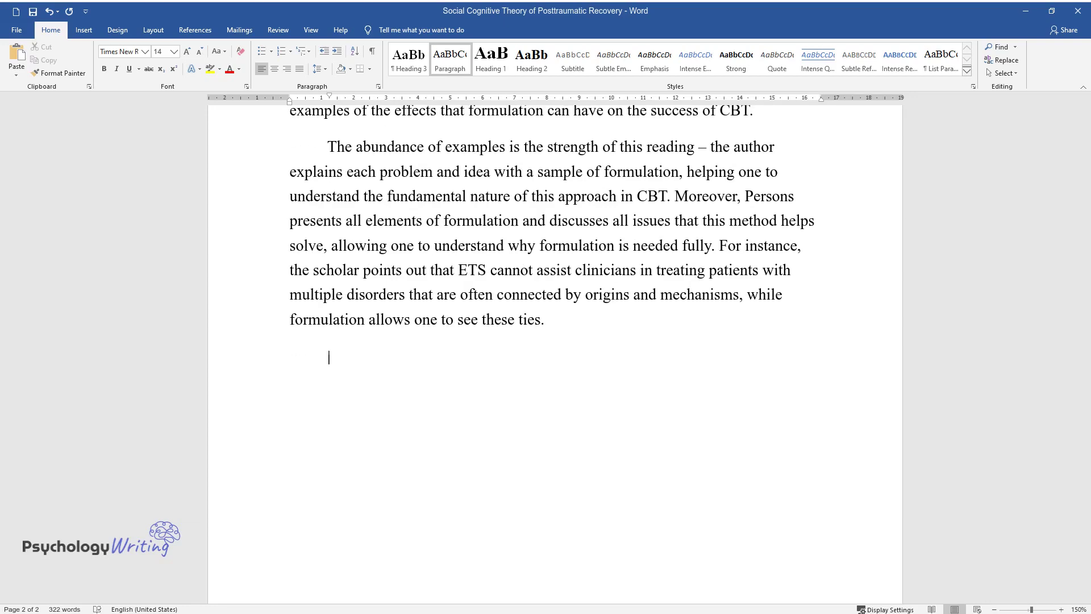
# Step: Type the no-significant-weaknesses paragraph ending 'the full process of CBT.' and start a new line
pyautogui.write('The text does not appear to')
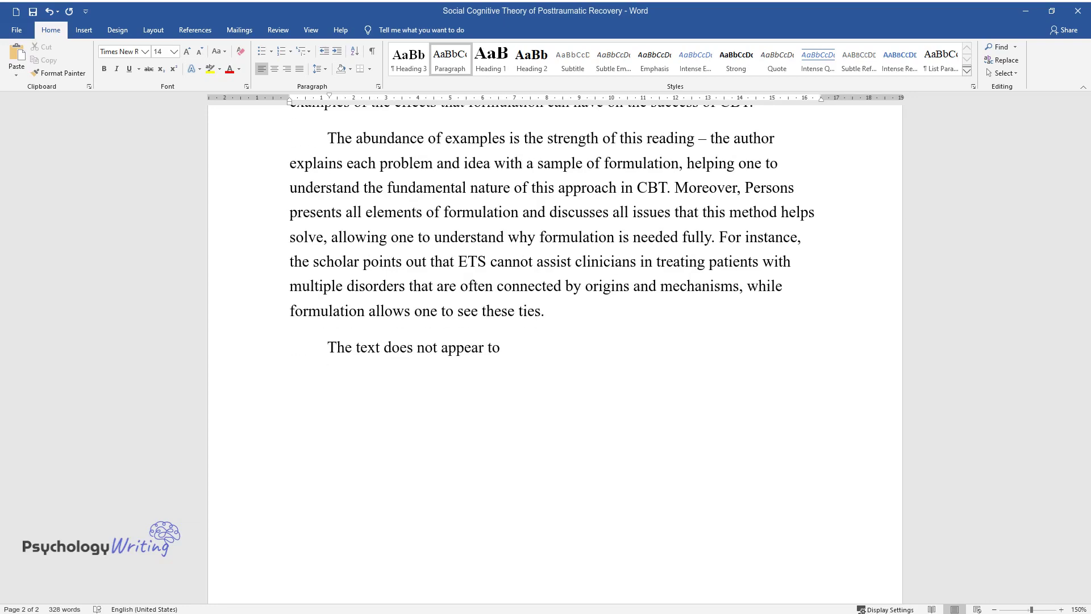
pyautogui.write(' have any significant weaknesses. Th')
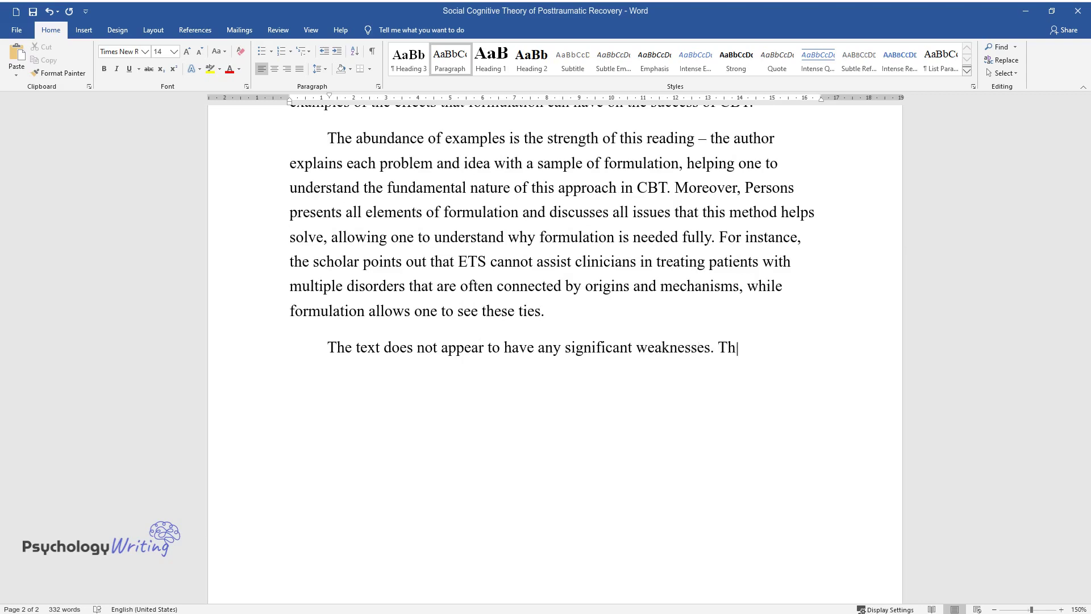
pyautogui.write('e author presents a sufficient numb')
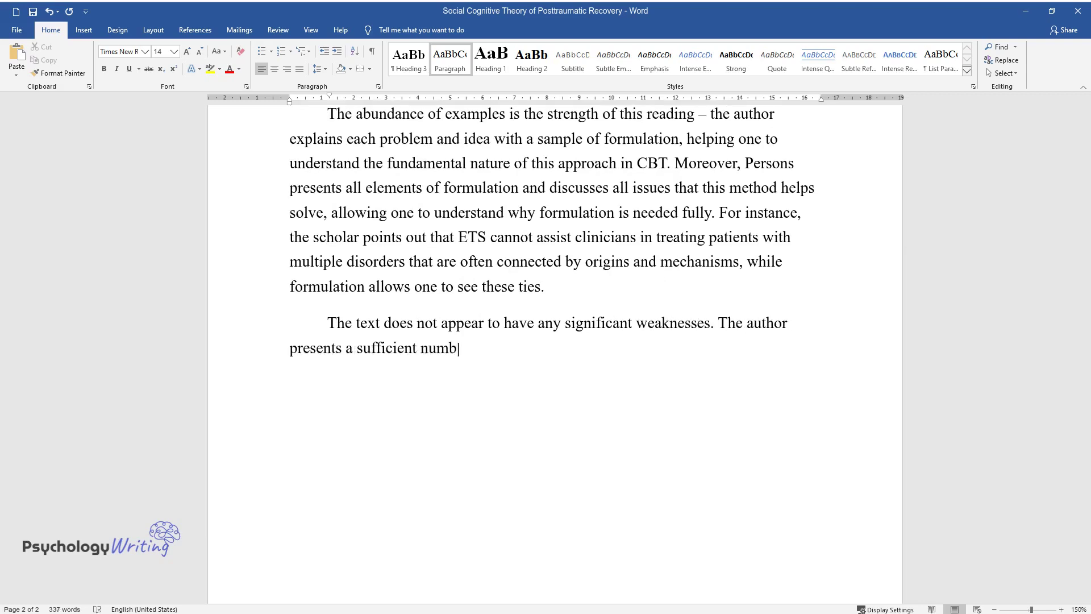
pyautogui.write('er of cases from the professional p')
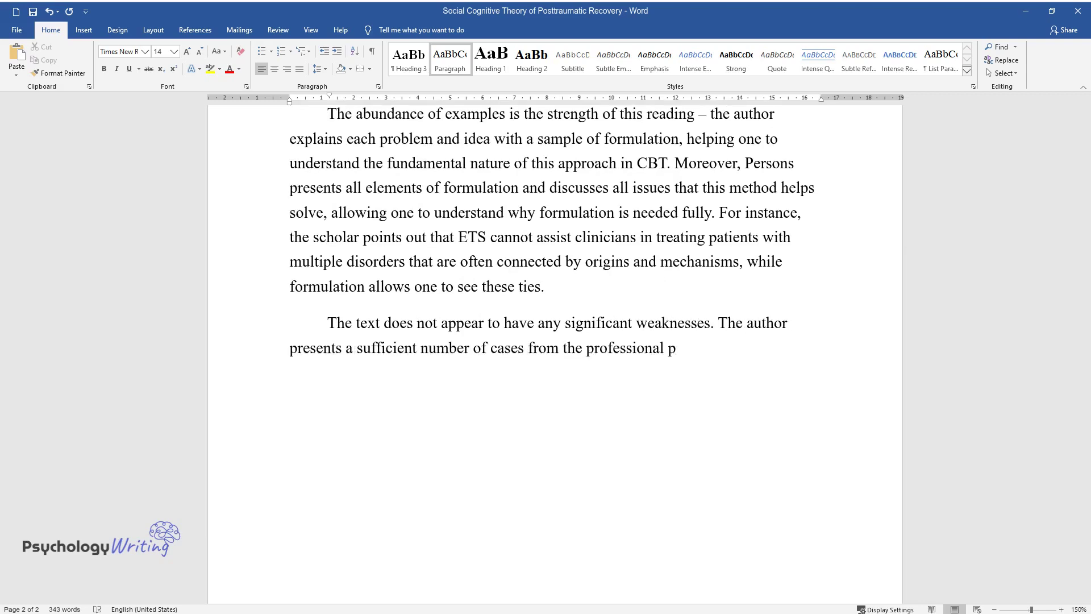
pyautogui.write('ractice and explains the mechanisms')
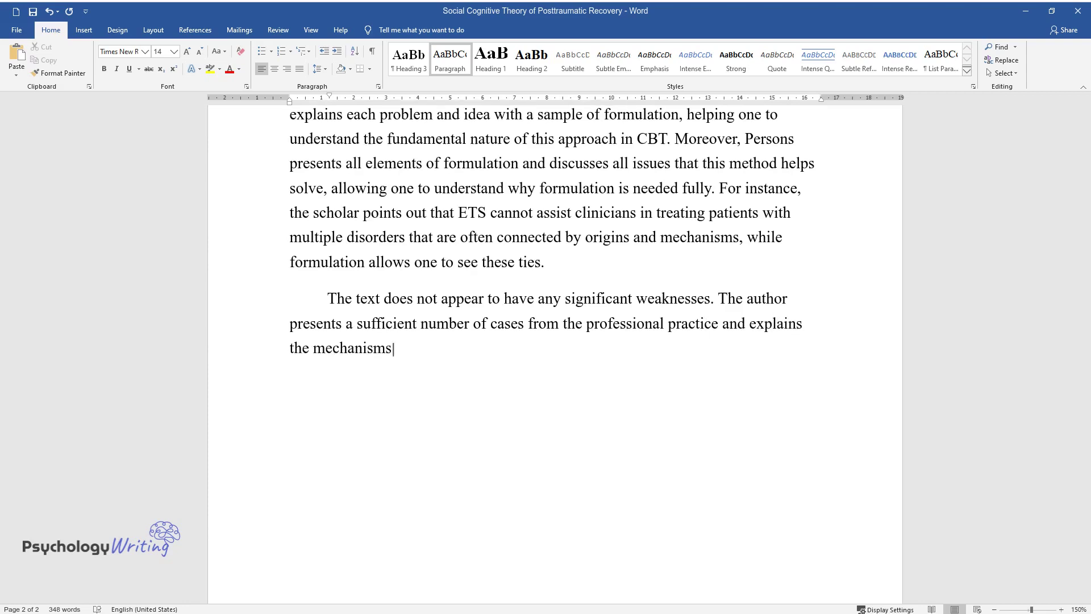
pyautogui.write(' behind each procedure, adequately ')
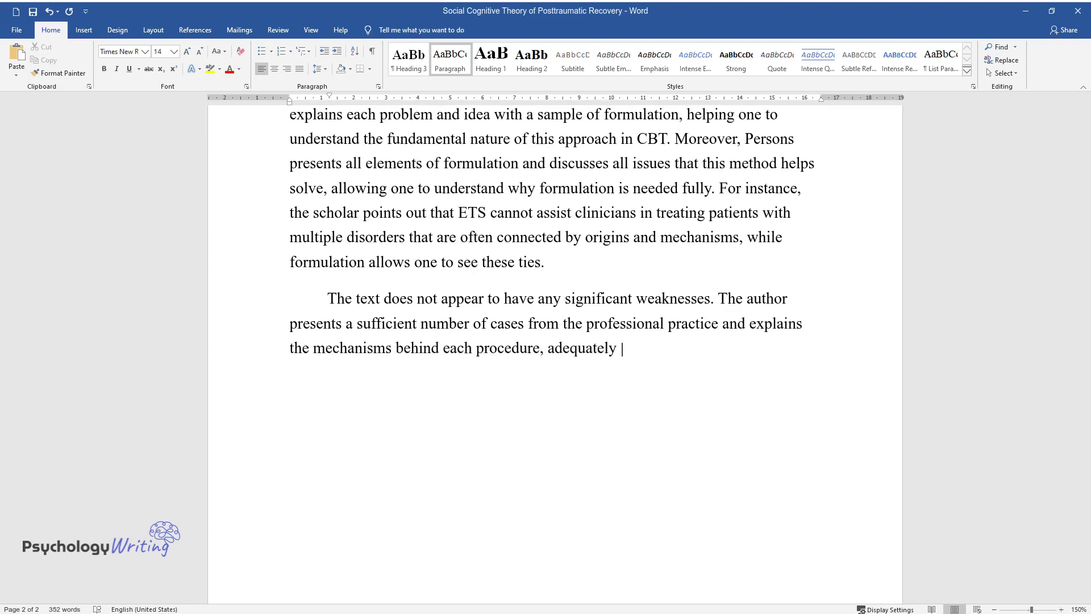
pyautogui.write('introducing case formulation. Nonetheless, it might ')
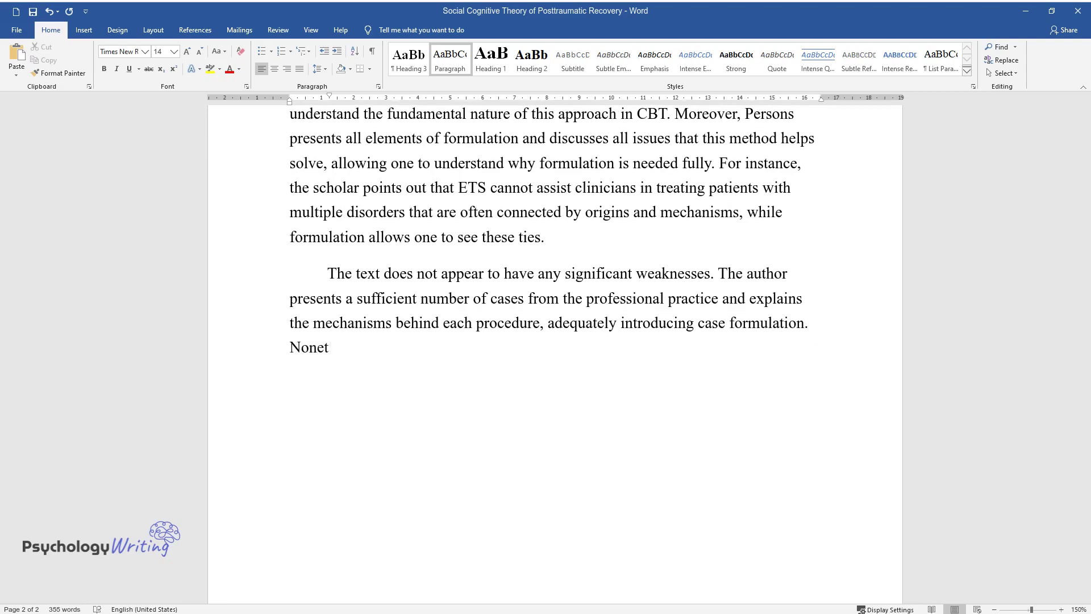
pyautogui.write('benefit the readin')
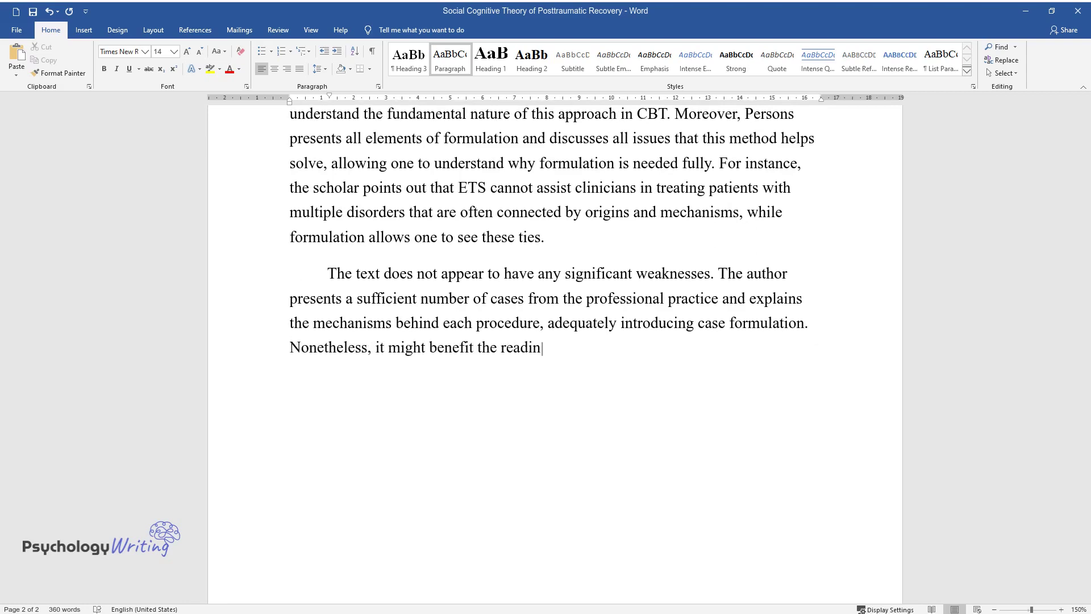
pyautogui.write('g to contain more extended vignette')
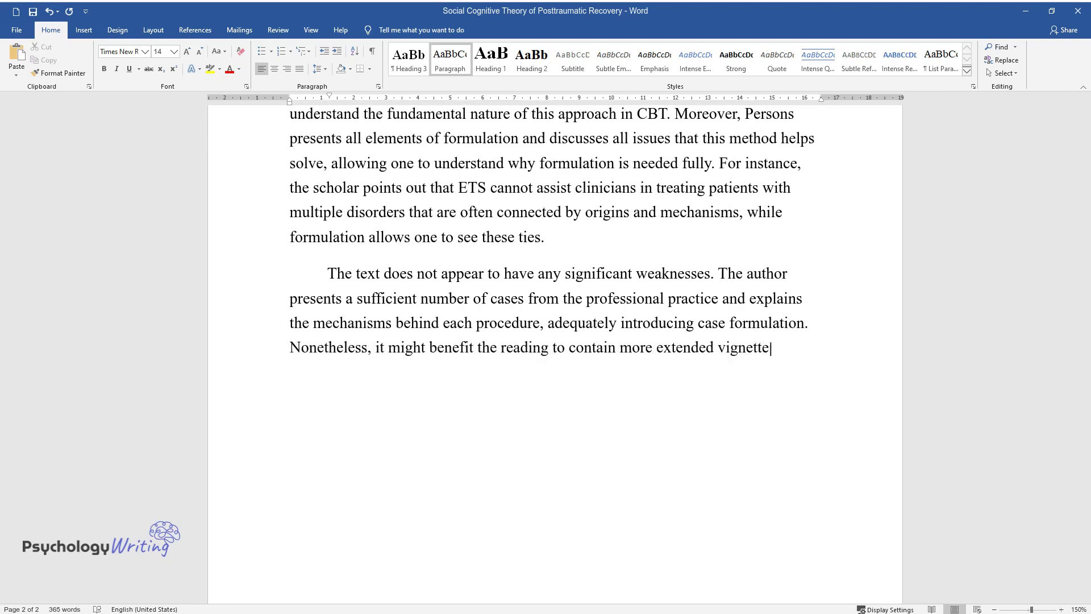
pyautogui.write('s where all elements of the formula')
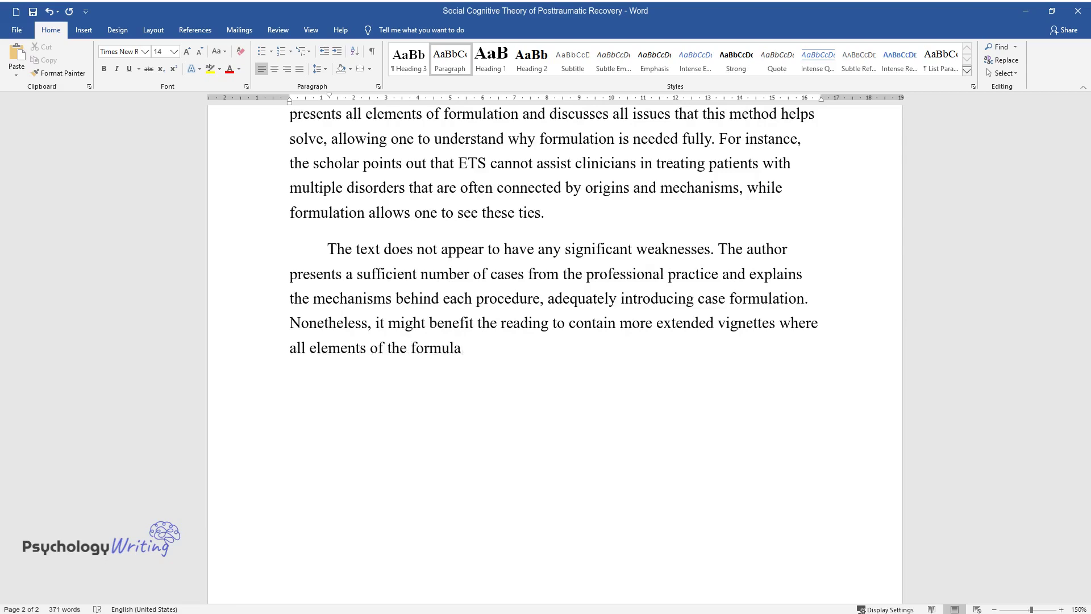
pyautogui.write('tion are present to depict the full')
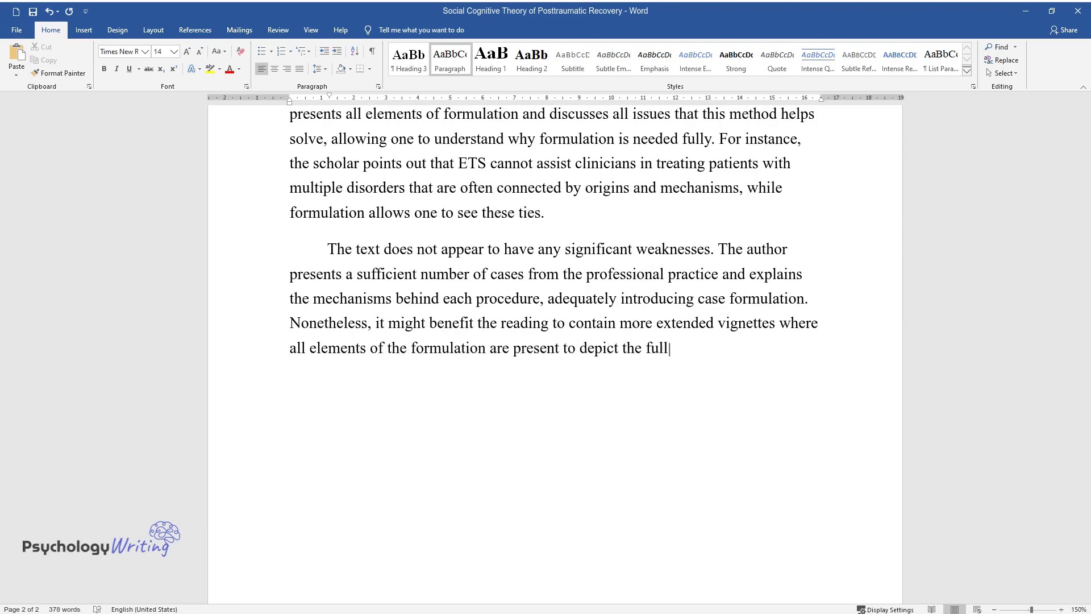
pyautogui.write(' process of CBT.')
pyautogui.press('Return')
# Step: Add the heading 'Social Cognitive Theory' and the Benight and Bandura self-efficacy paragraph ending 'mental and physical health.'
pyautogui.write('S')
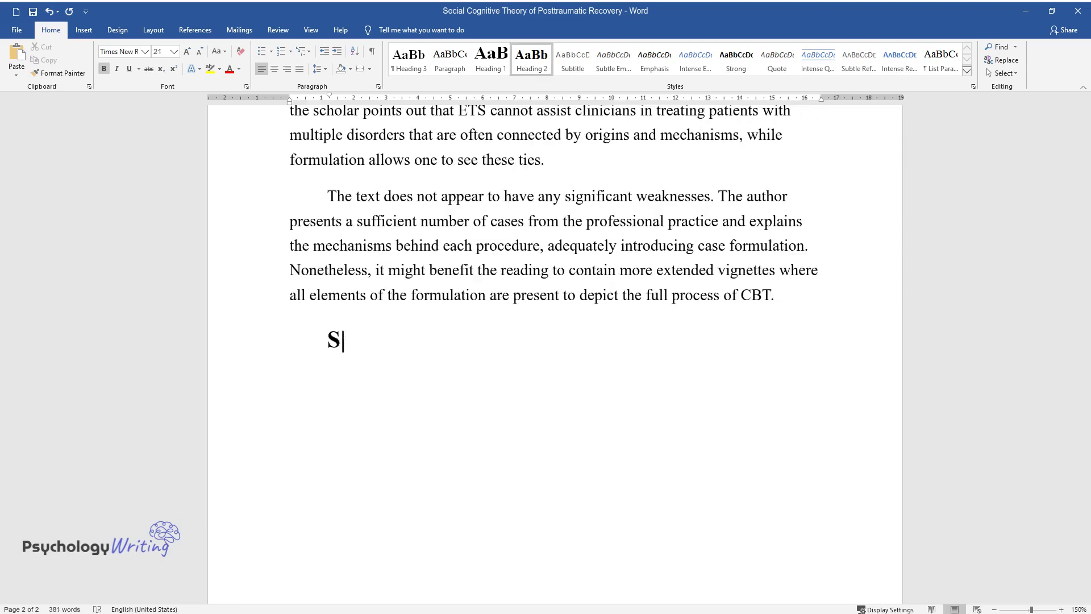
pyautogui.write('ocial Cognitive Theory')
pyautogui.press('Return')
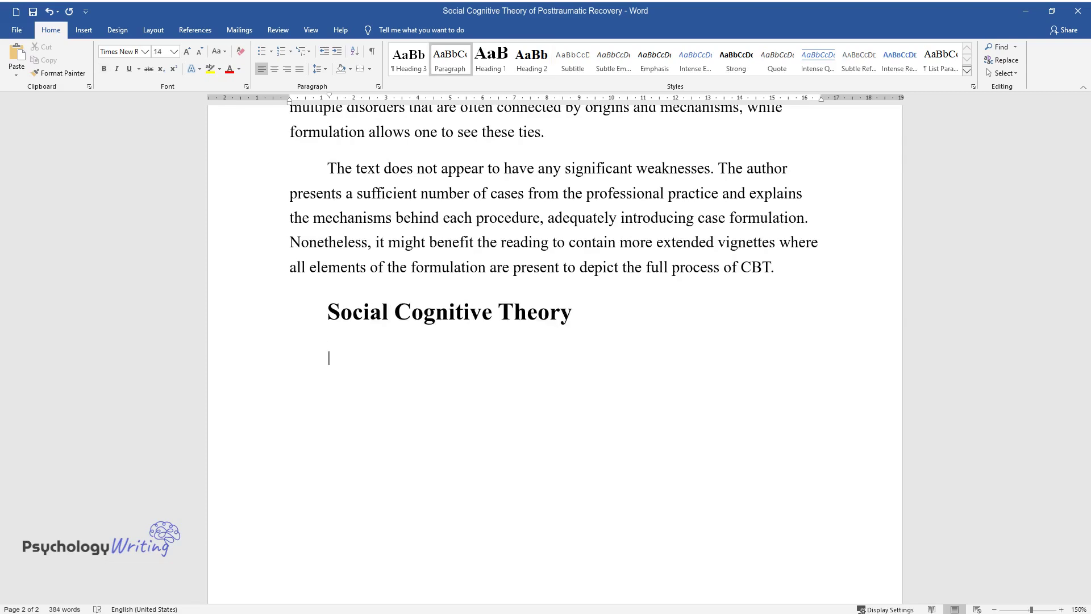
pyautogui.write('In their article')
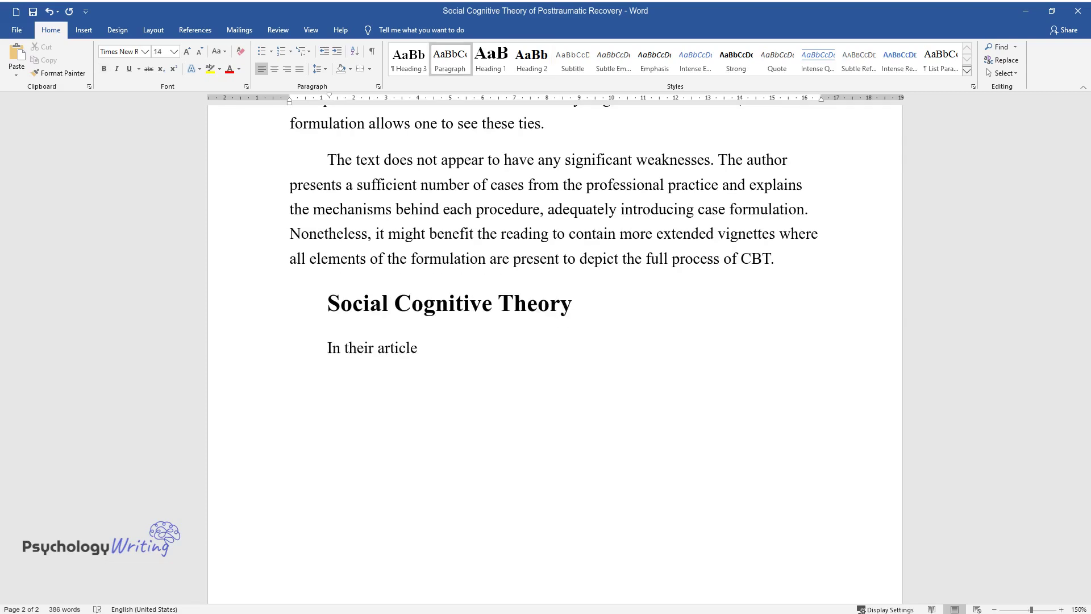
pyautogui.write(', Benight and Bandura investigate th')
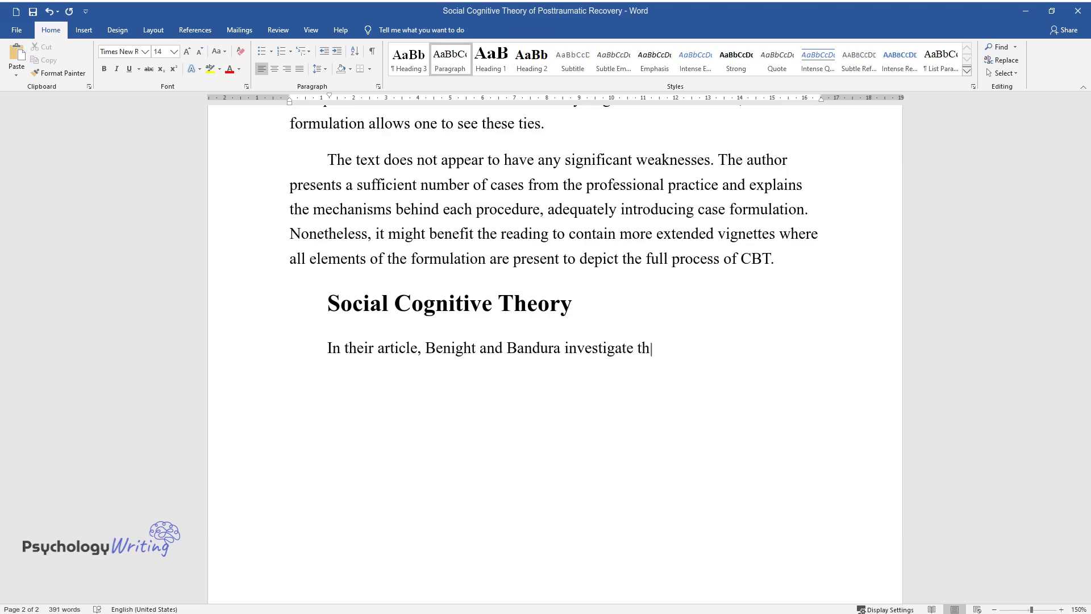
pyautogui.write('e effect of perceived self-efficacy ')
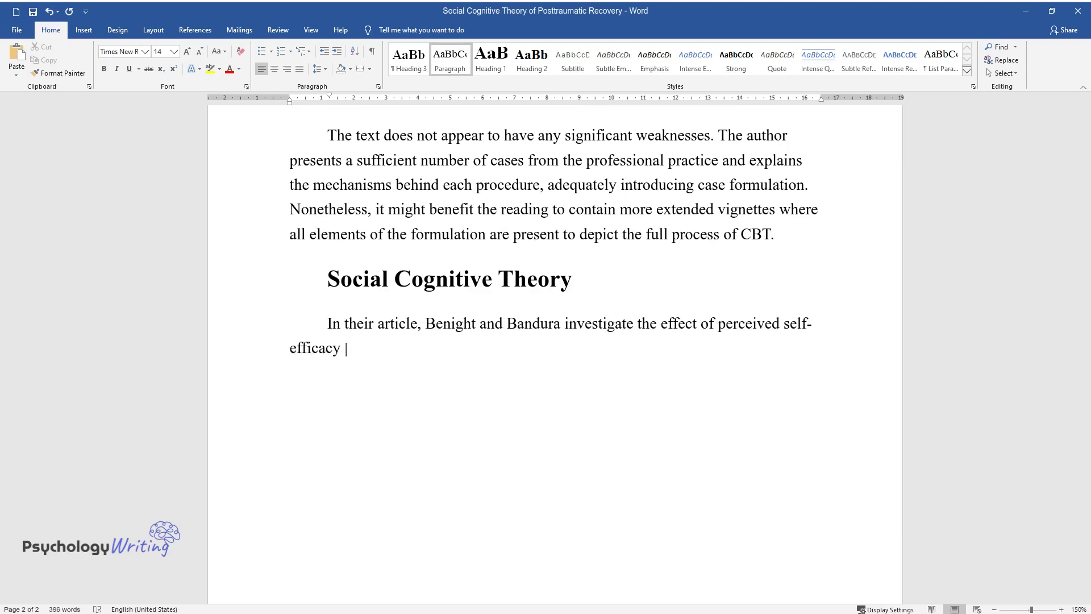
pyautogui.write('on posttraumatic recovery through th')
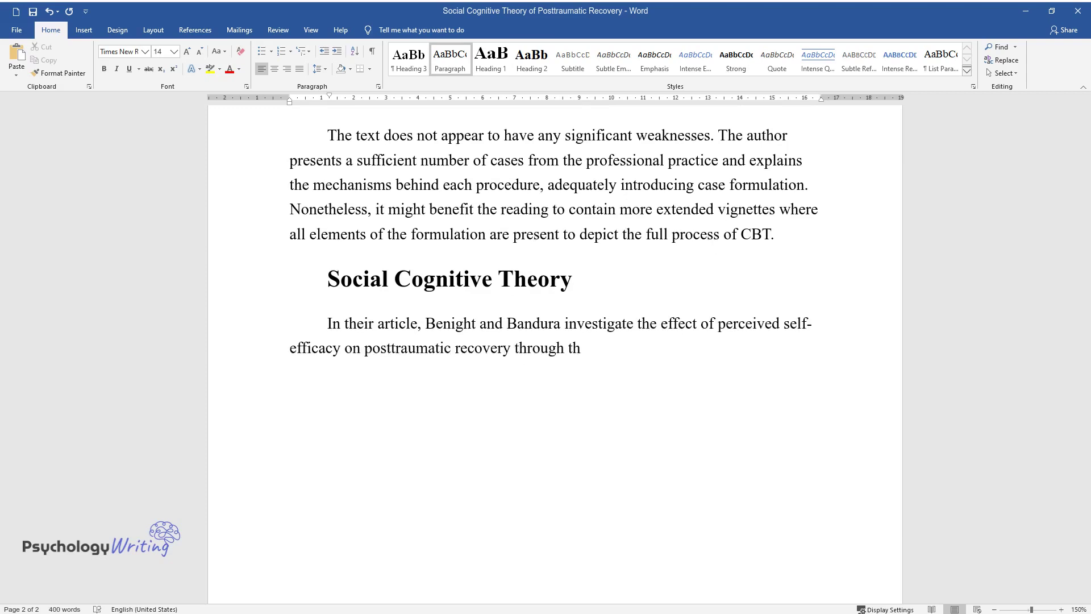
pyautogui.write('e lens of social cognitive theory. ')
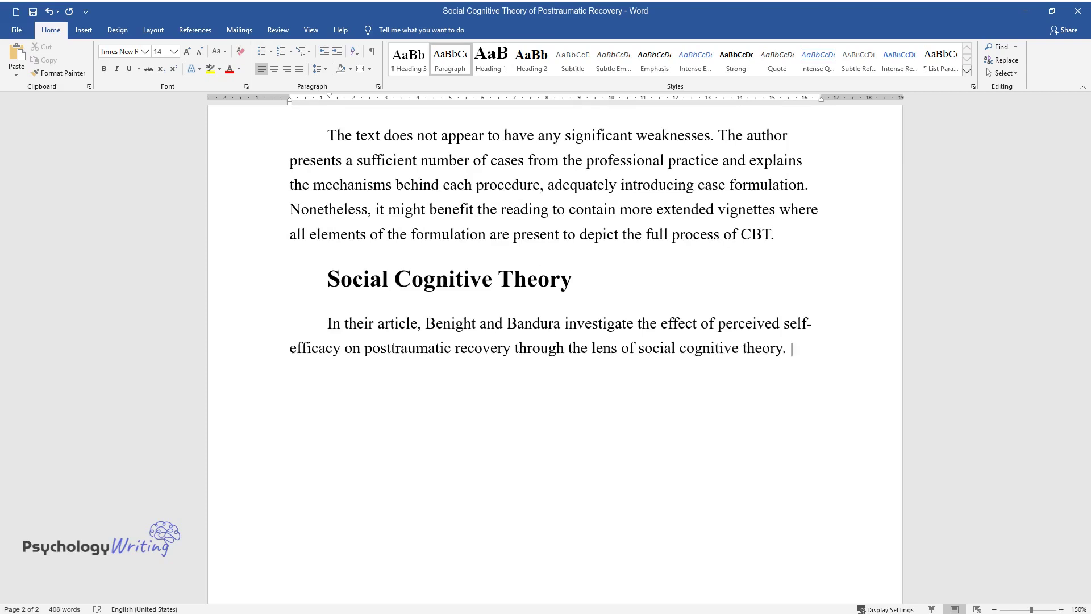
pyautogui.write('The main finding that the authors po')
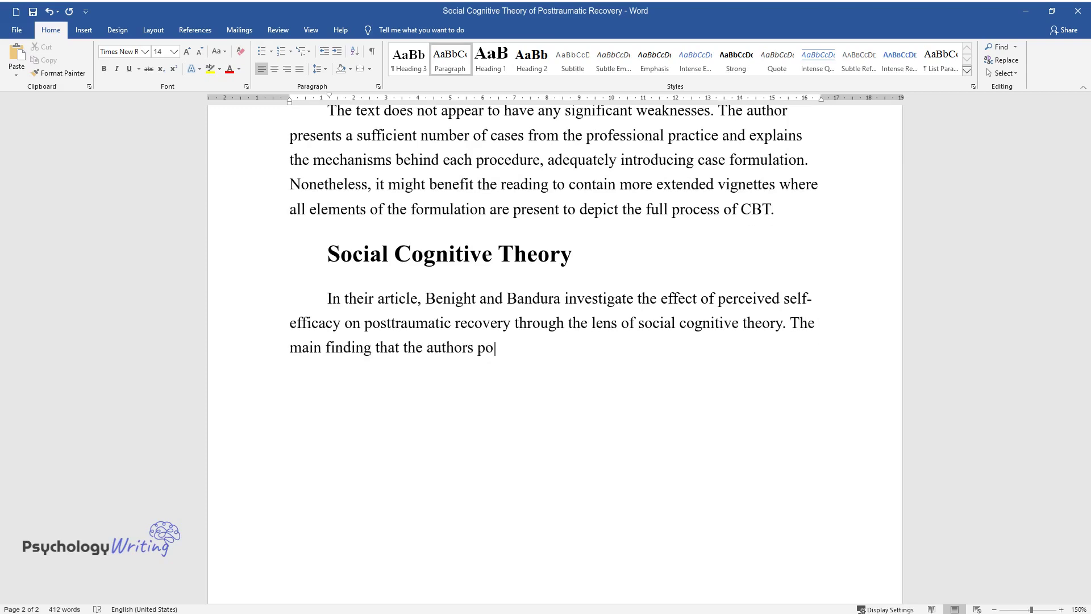
pyautogui.write('se is that self-efficacy – one’s bel')
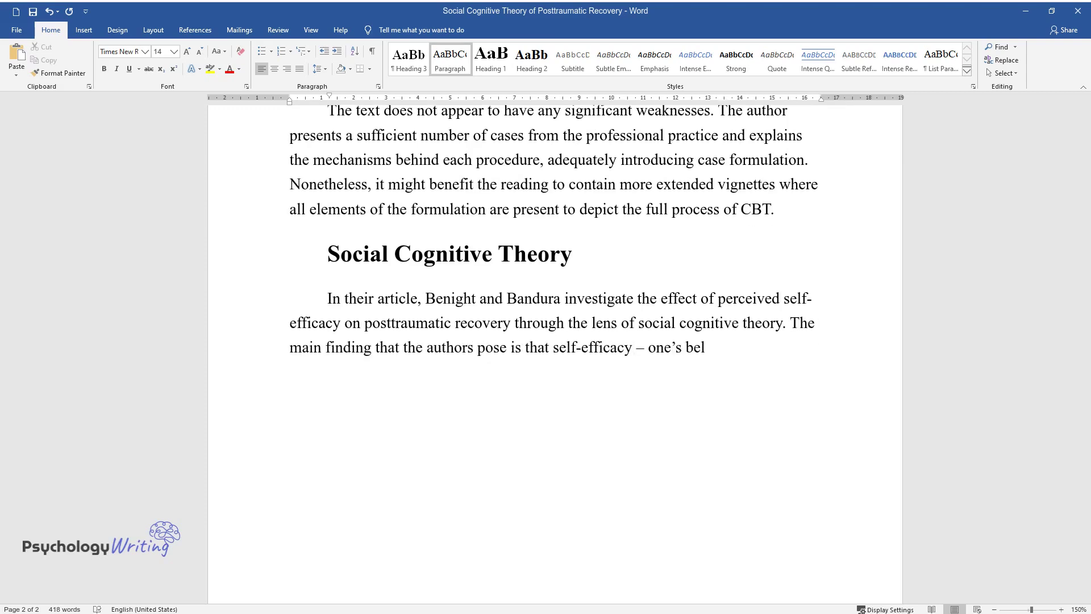
pyautogui.write('ief in the ability to overc')
pyautogui.write('ome a pr')
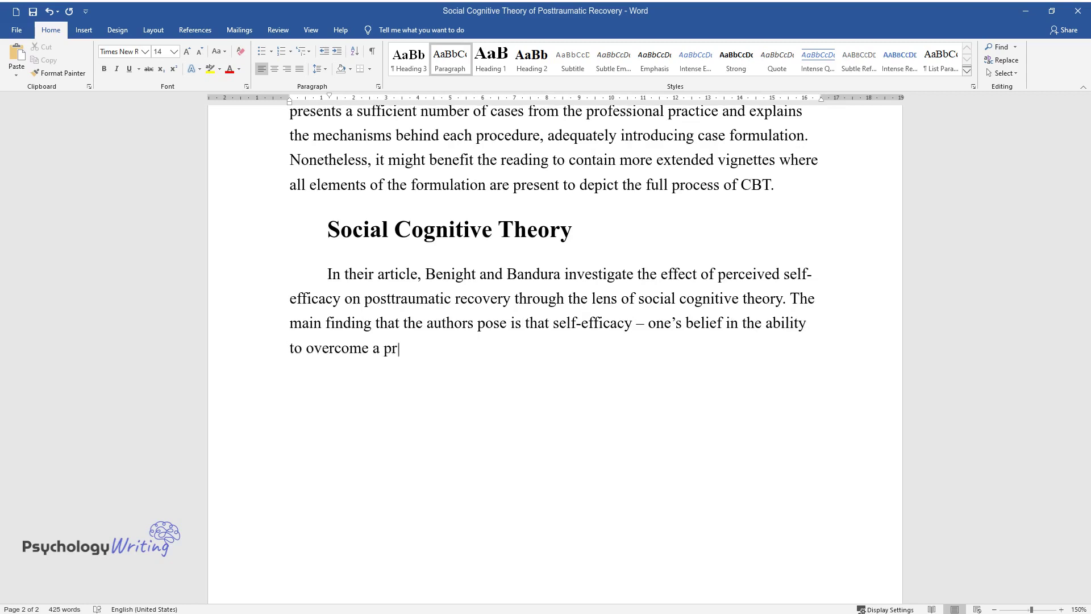
pyautogui.write('evious traumatic event – can aid peo')
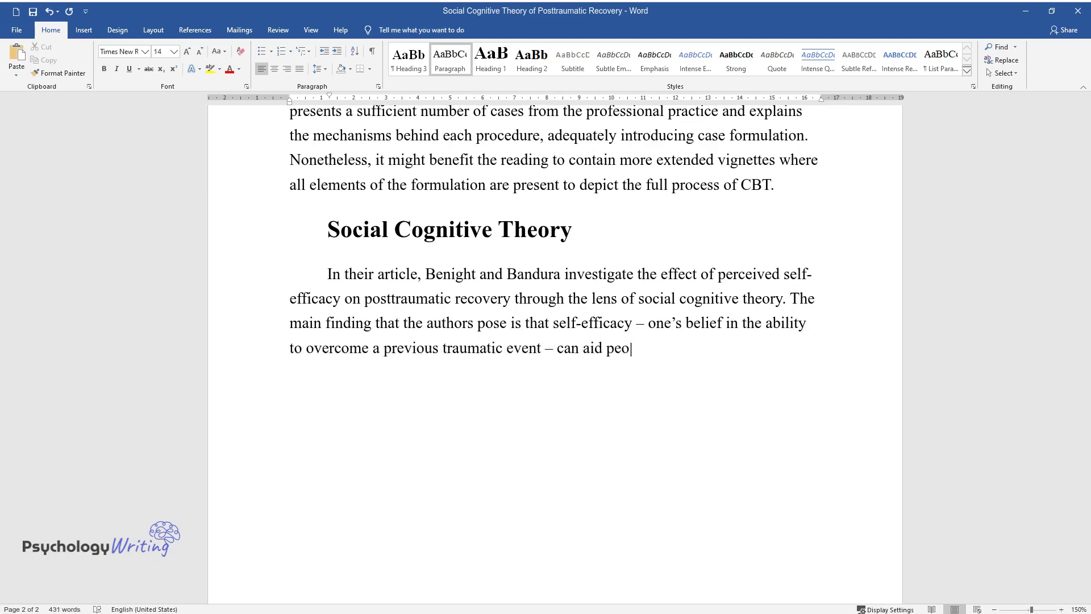
pyautogui.write('ple in recovery, lowering the damage')
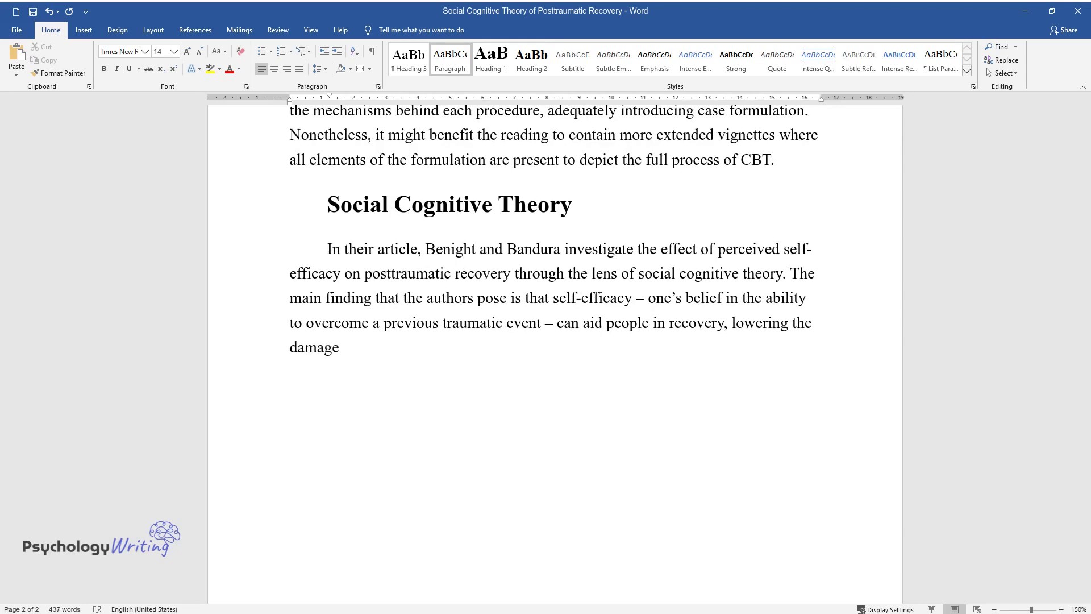
pyautogui.write(' that stress may have on their menta')
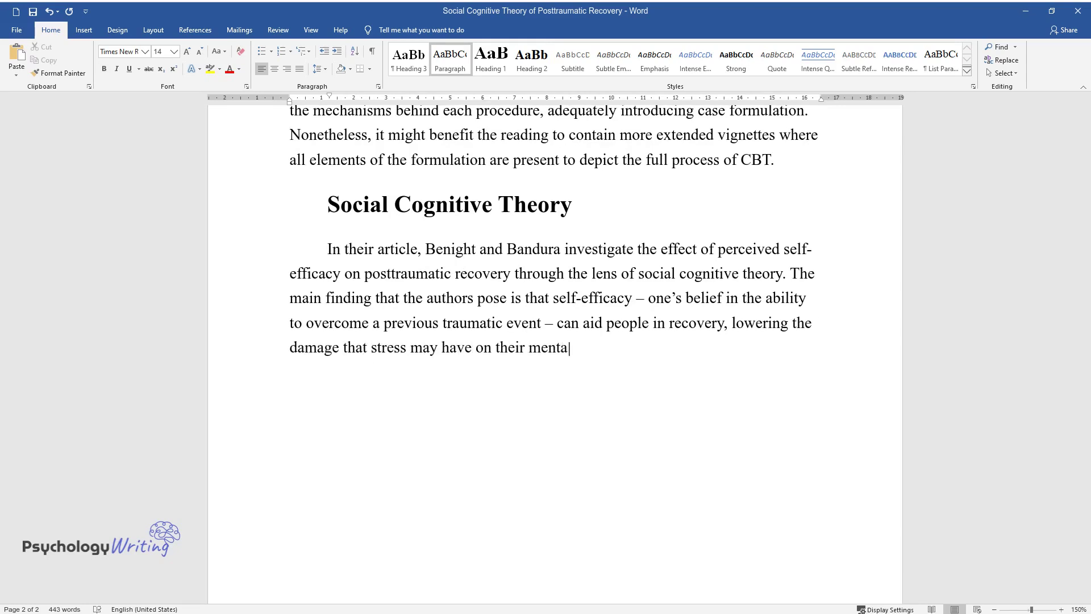
pyautogui.write('l and physical health.')
pyautogui.press('Return')
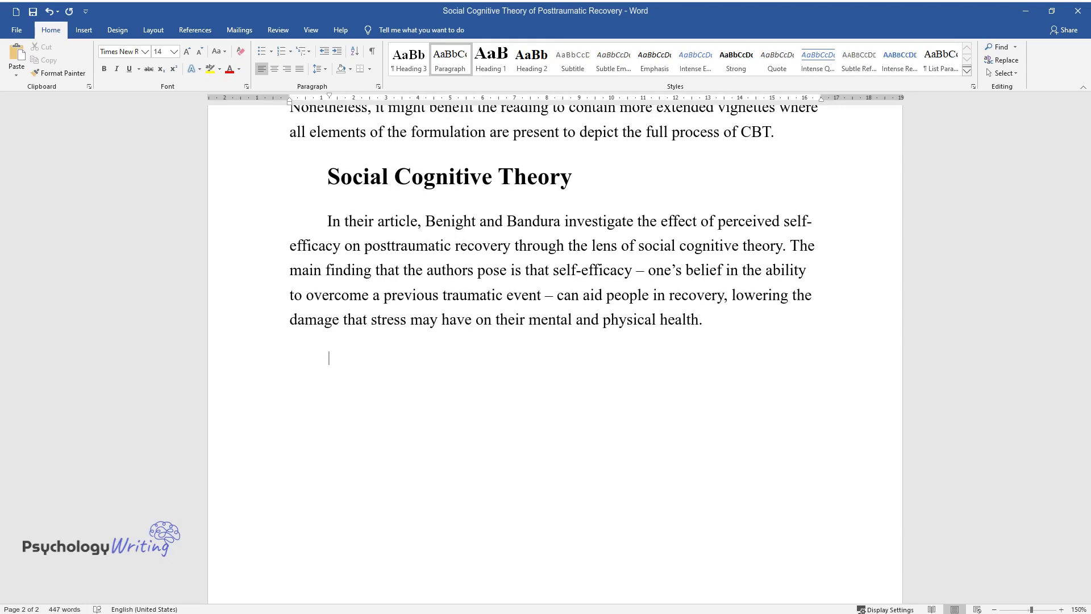
# Step: Type the paragraph on Benight and Bandura's trauma examples, ending '(PTSD) and its symptoms.'
pyautogui.write('To examine this idea, ')
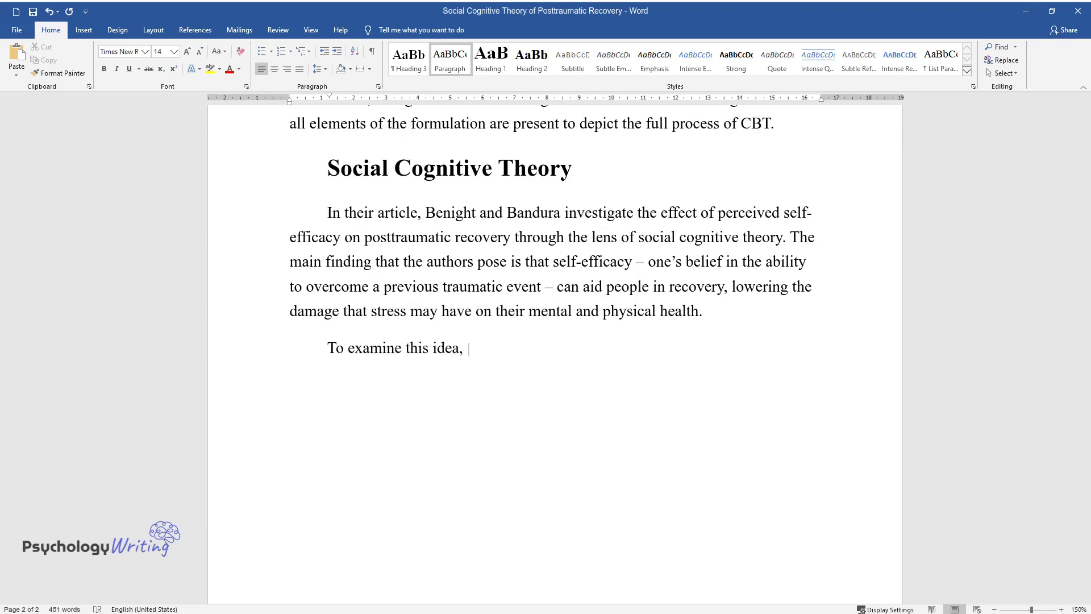
pyautogui.write('Benight and Bandura use a variet')
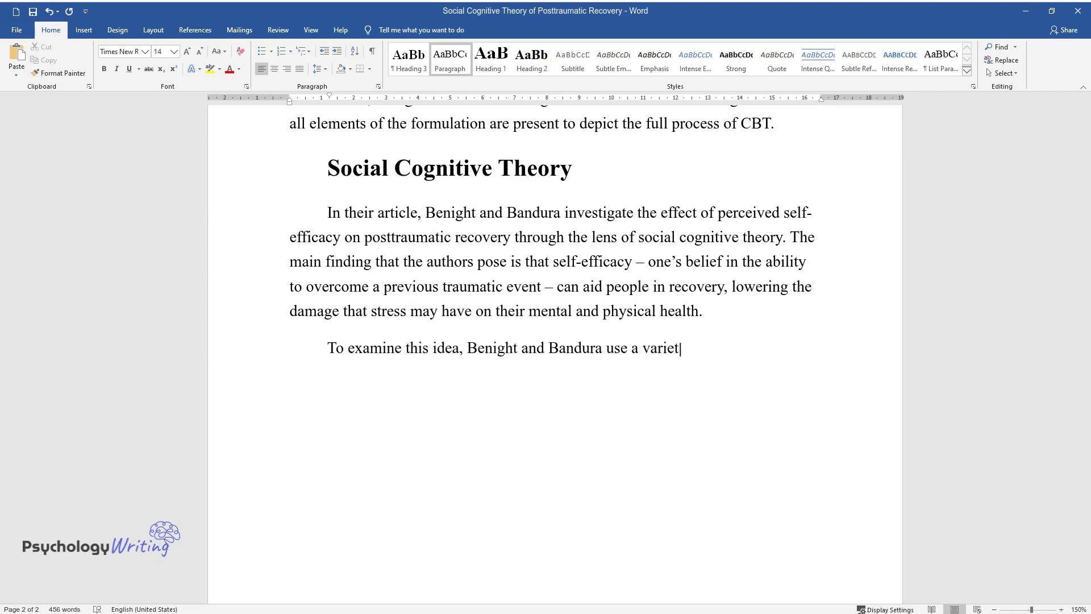
pyautogui.write('y of examples describing reason')
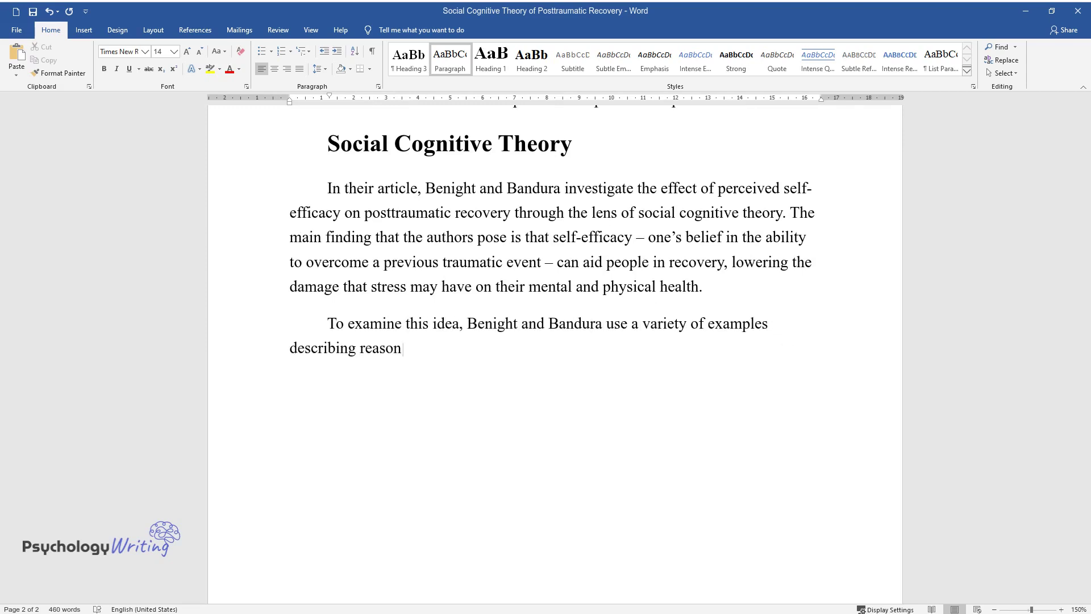
pyautogui.write('s for long-lasting trauma, incl')
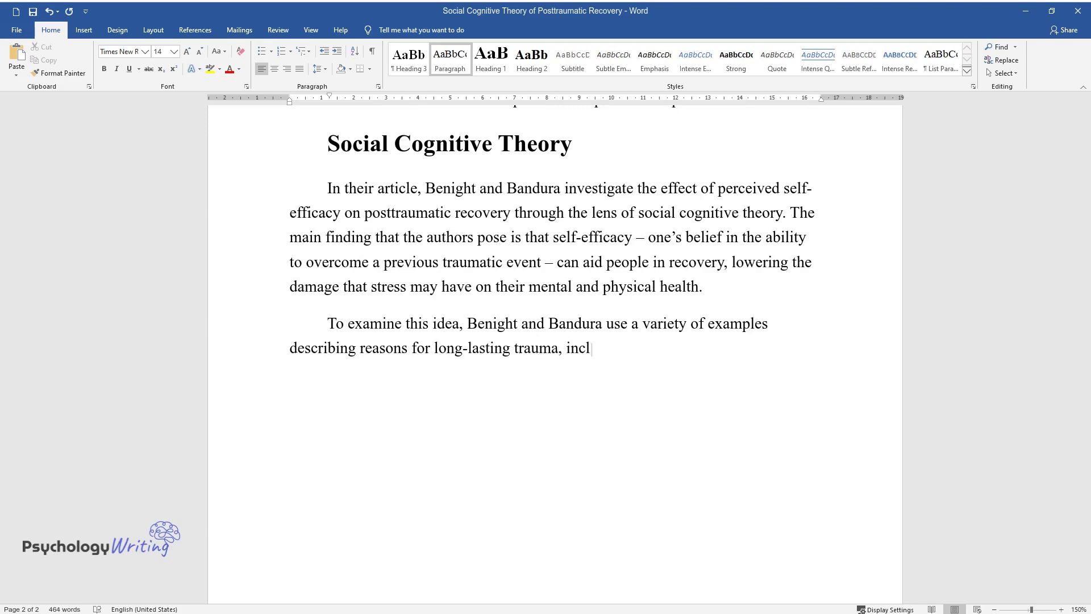
pyautogui.write('uding natural disasters, milita')
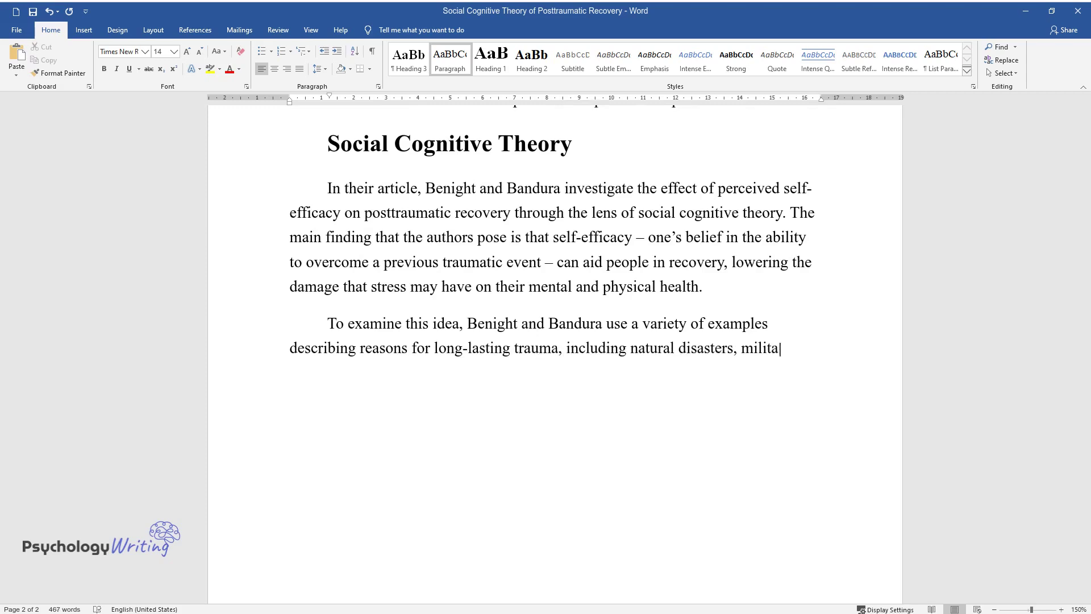
pyautogui.write('ry combat, terrorist attacks, spousal death, sexual assault, an')
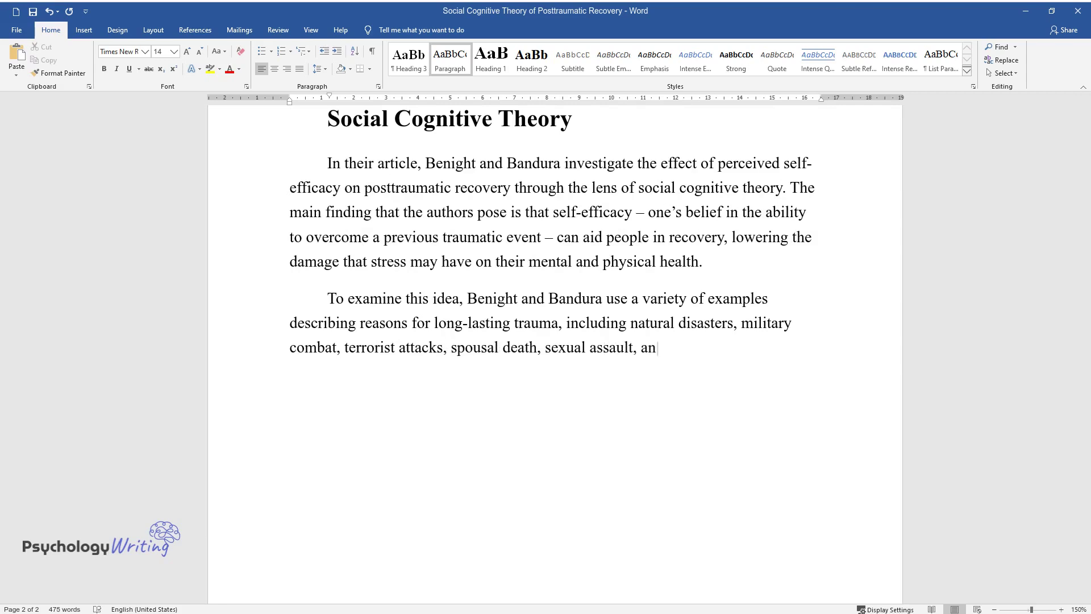
pyautogui.write('d others. In each of these case')
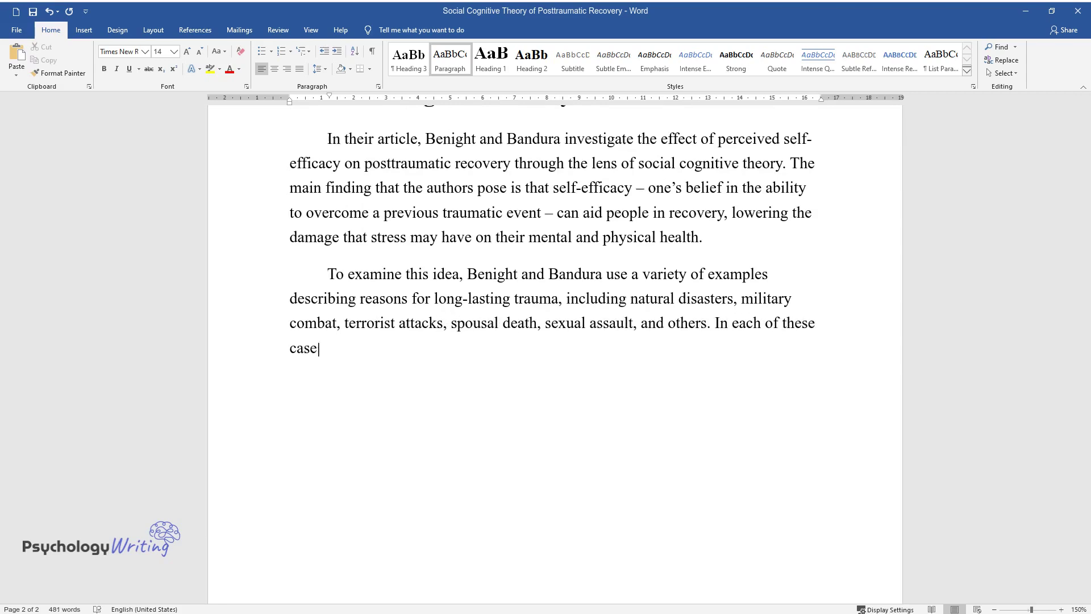
pyautogui.write('s, the studies gathered by the ')
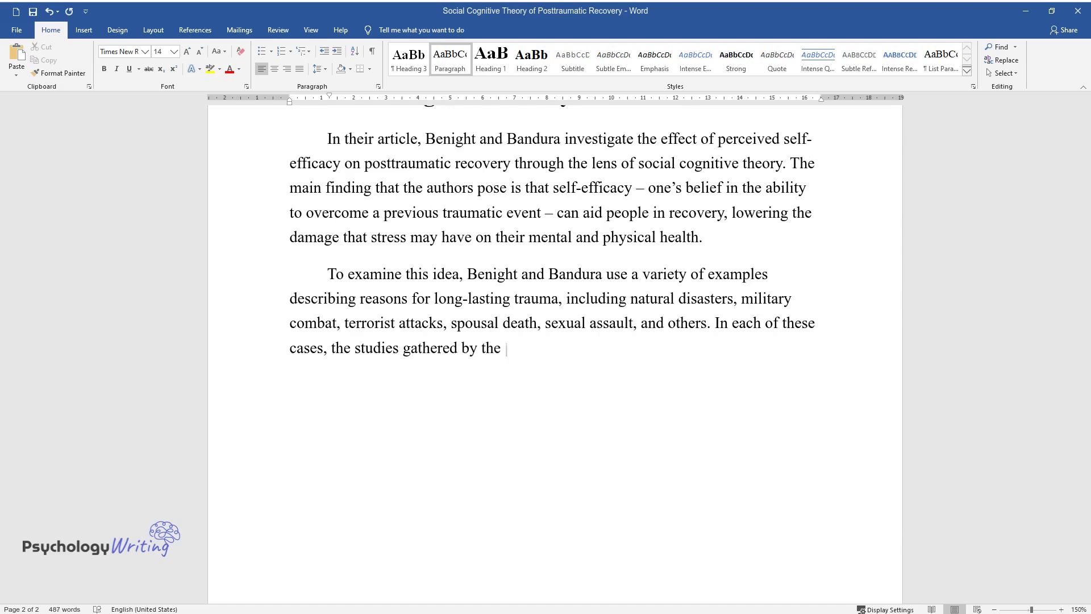
pyautogui.write('scholars reveal a substantial ro')
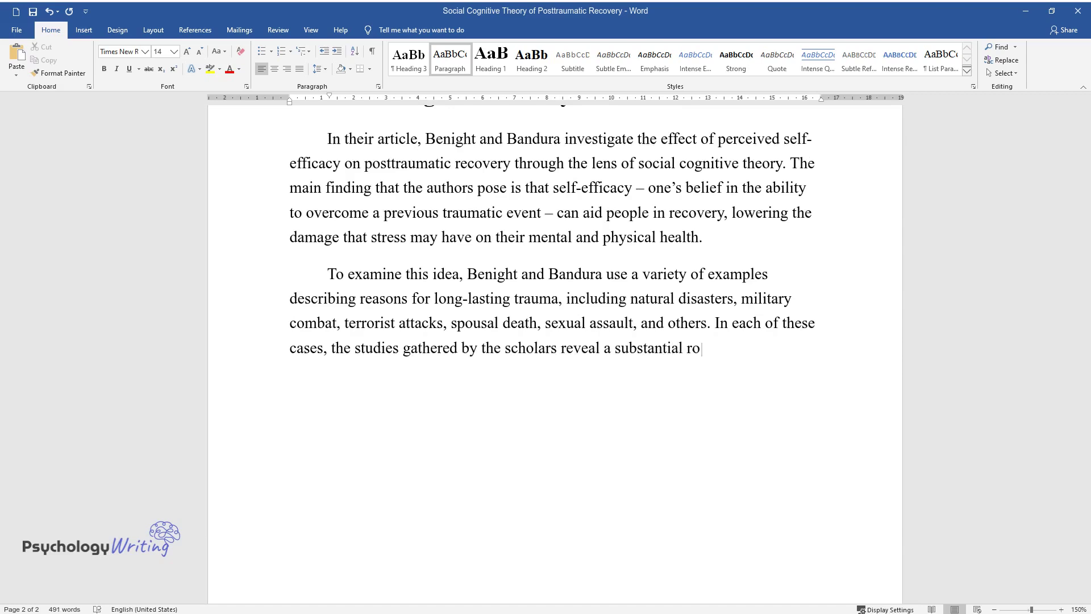
pyautogui.write('le of self-efficacy in helping people t')
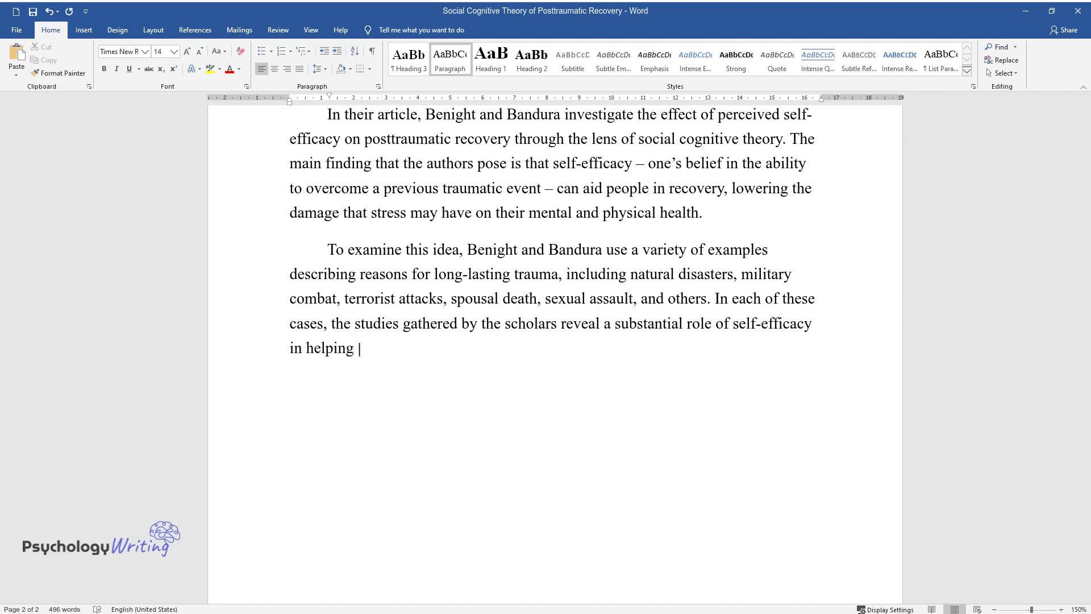
pyautogui.write('o surmount their trauma')
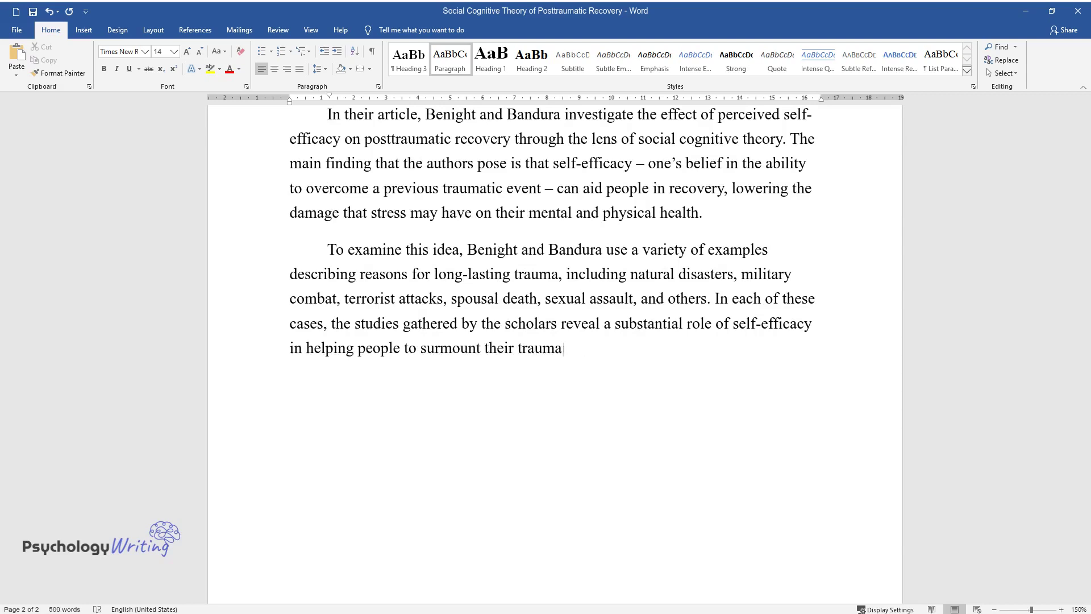
pyautogui.write('tization. Thus, Benight and Ban')
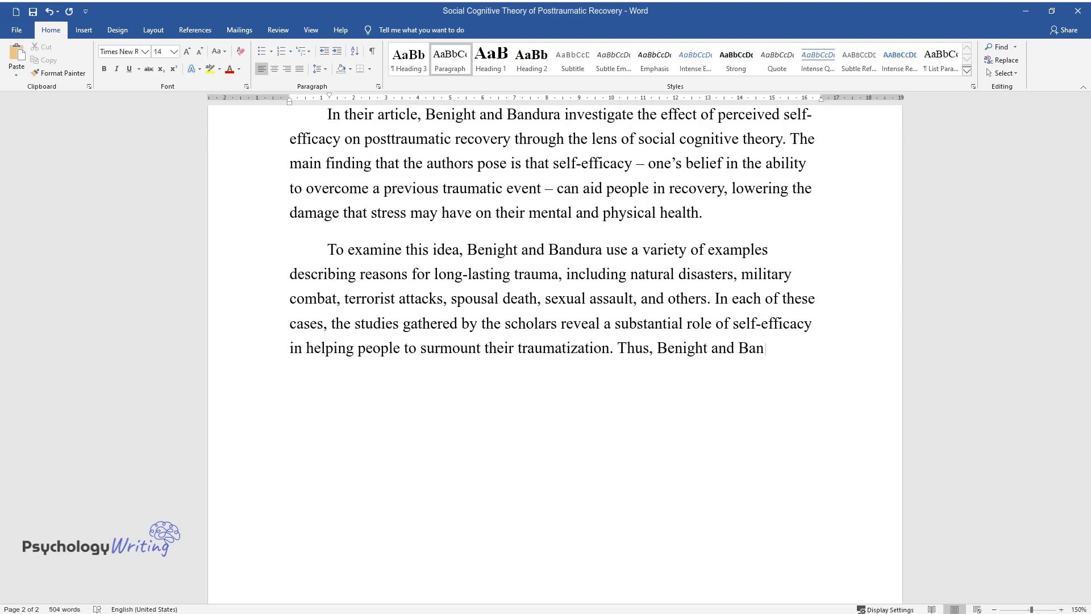
pyautogui.write('dura conclude that self-efficacy')
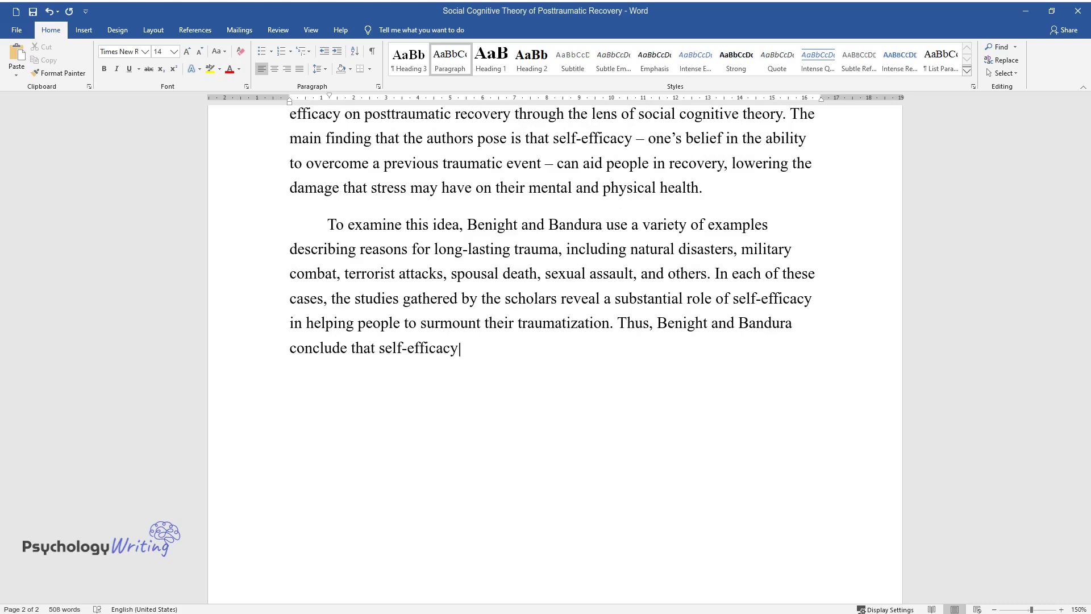
pyautogui.write(' can be used as a tool in both ')
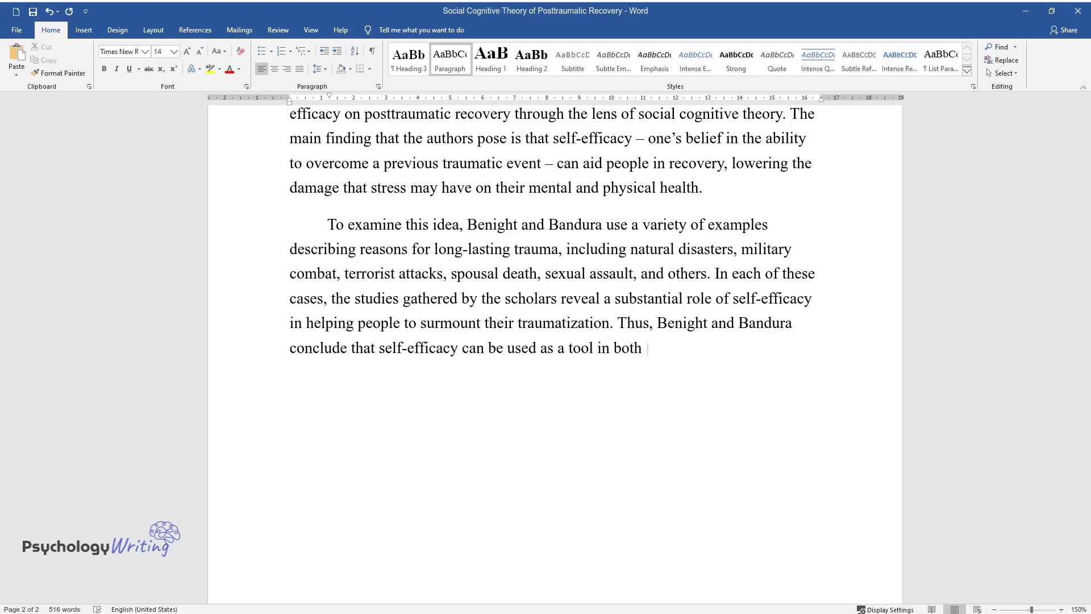
pyautogui.write('preventing and treating posttra')
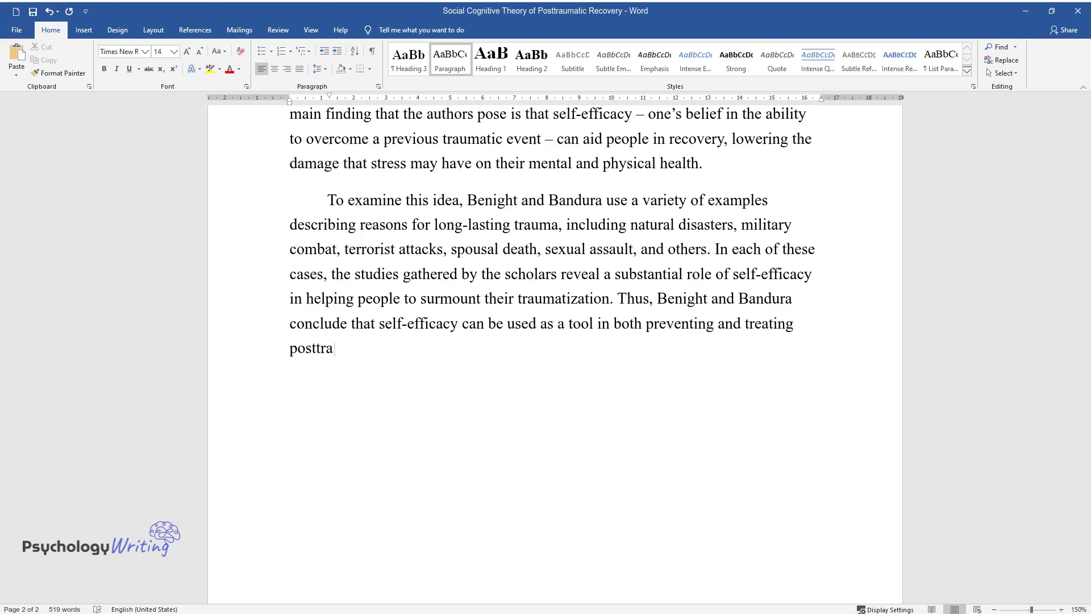
pyautogui.write('umatic stress disorder (PTSD) ')
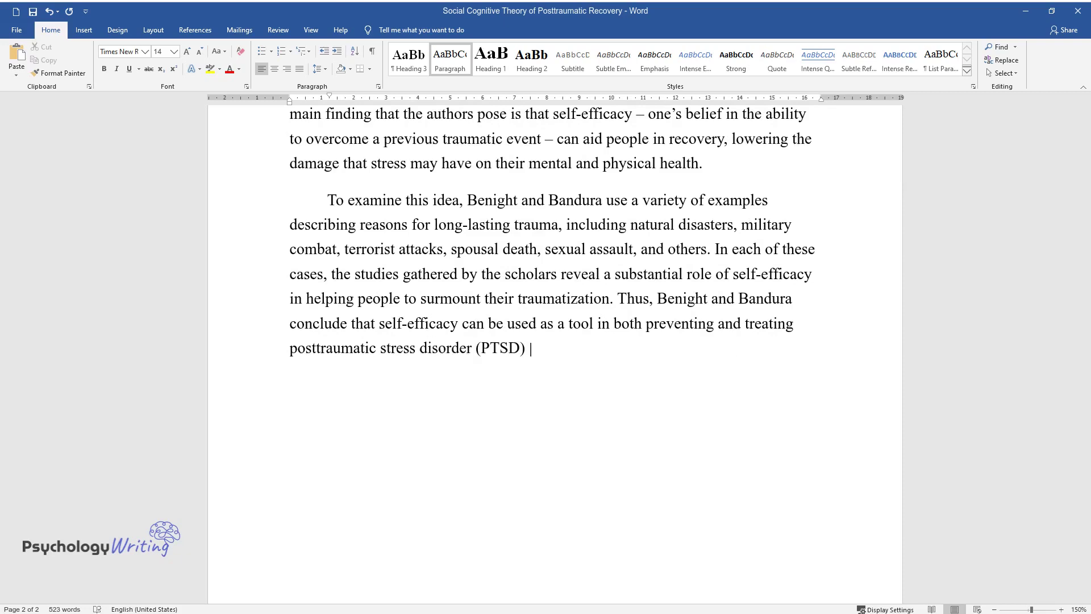
pyautogui.write('and its symptoms.')
pyautogui.press('Return')
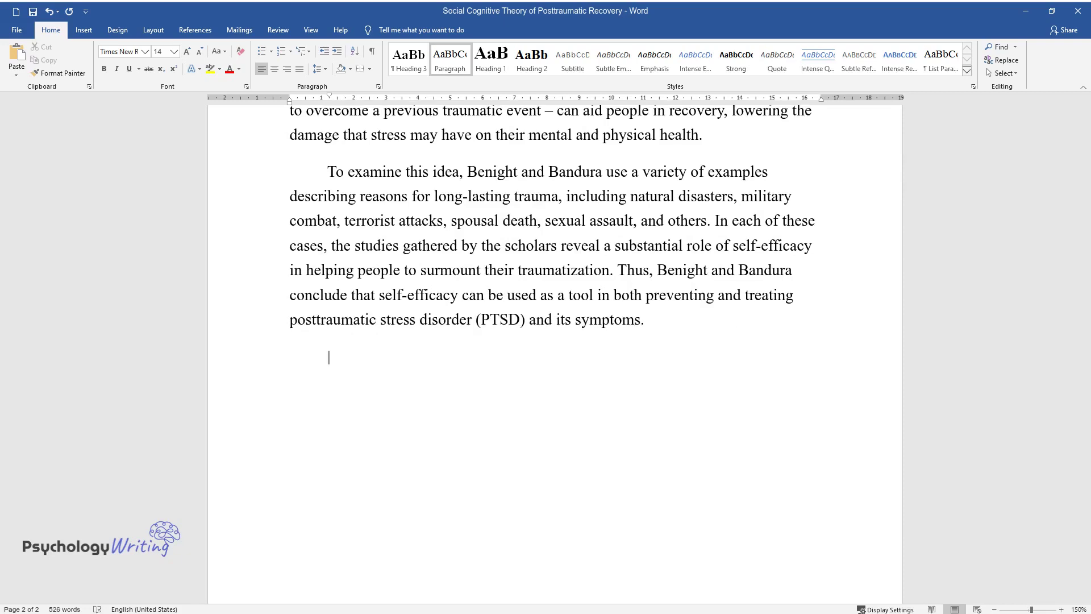
# Step: Type the information-synthesis methodology paragraph ending 'is the basis of the arguments.'
pyautogui.write('The authors employ informa')
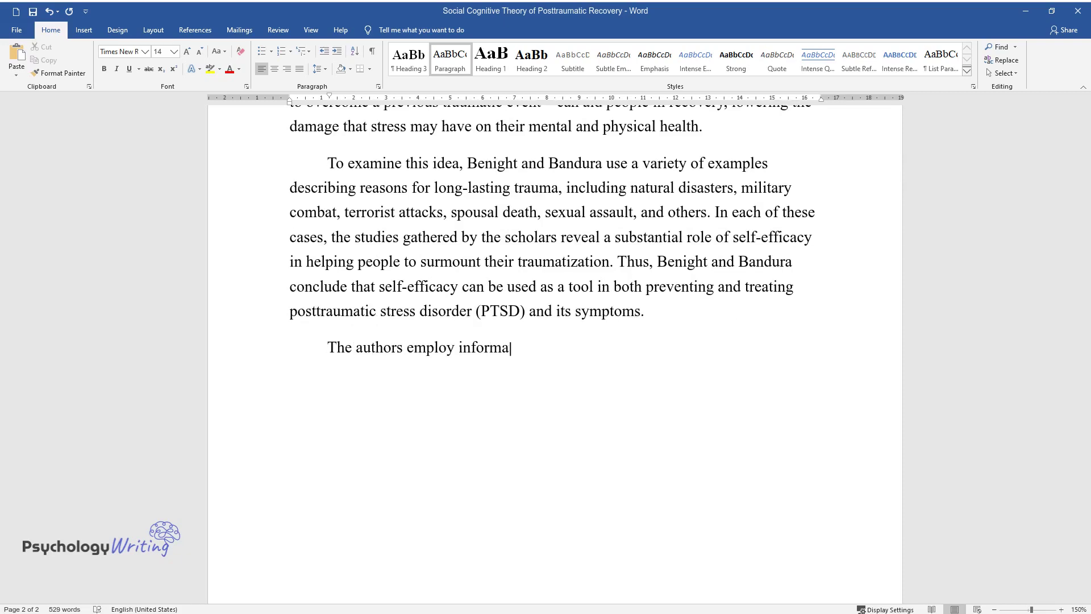
pyautogui.write('tion synthesis as the central metho')
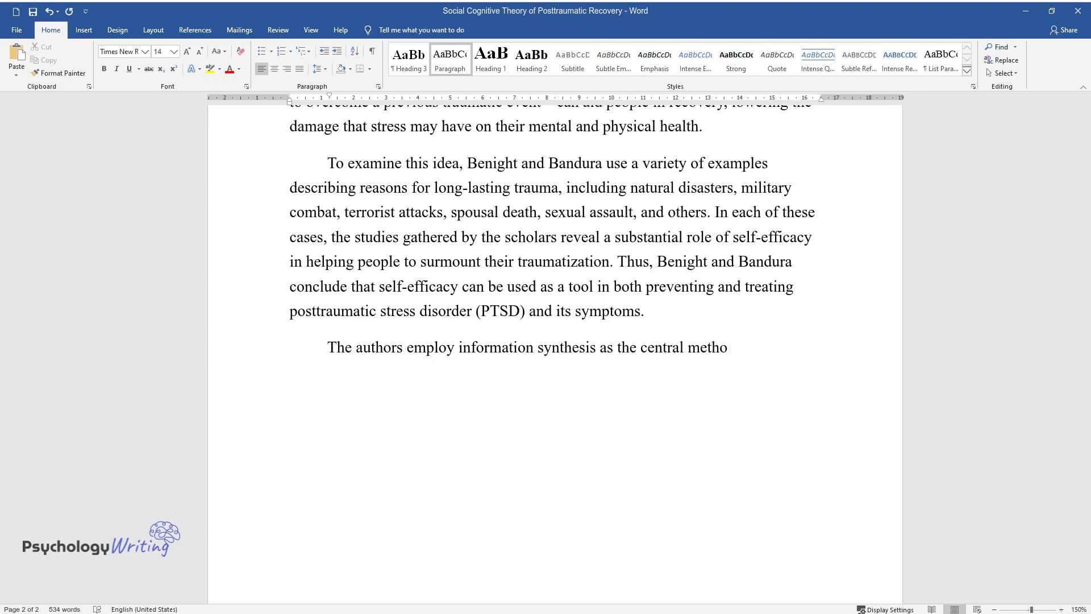
pyautogui.write('dology to arrive at the mentioned a')
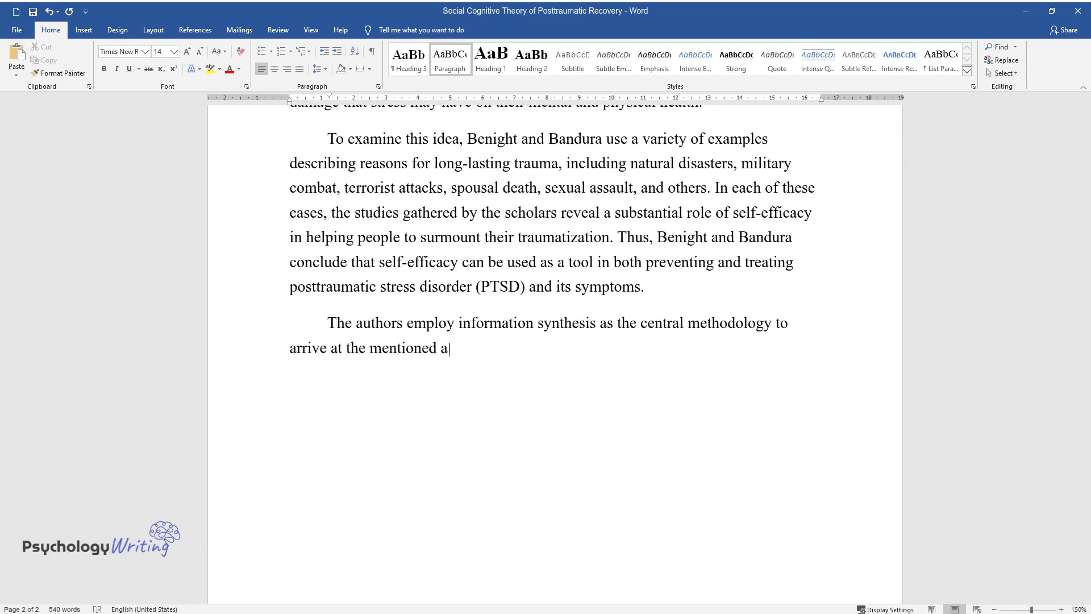
pyautogui.write('bove conclusions. The collection of')
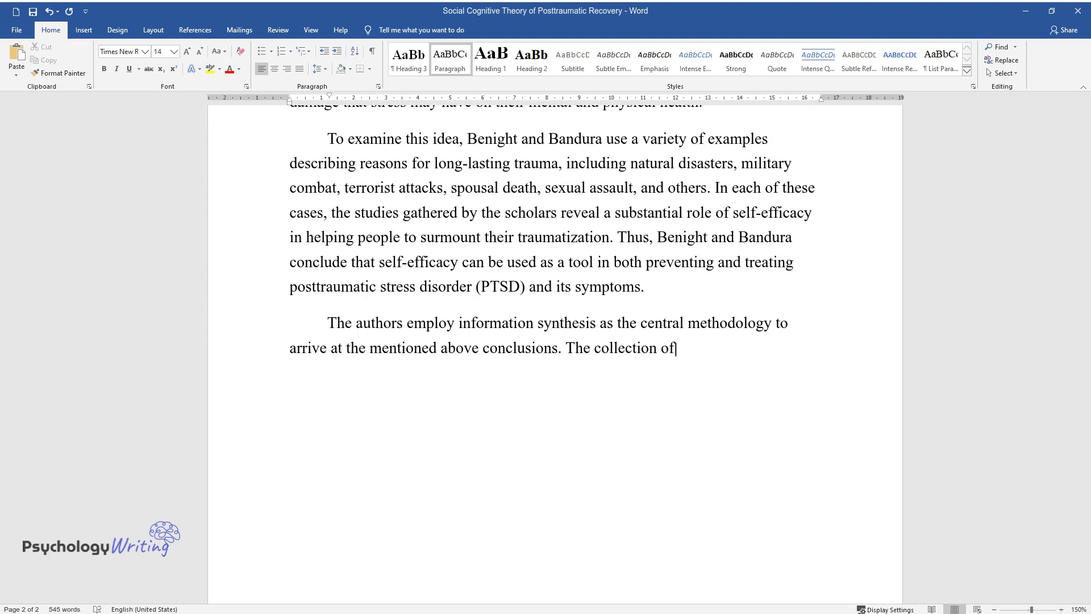
pyautogui.write(' studies that measure people’s coping effica')
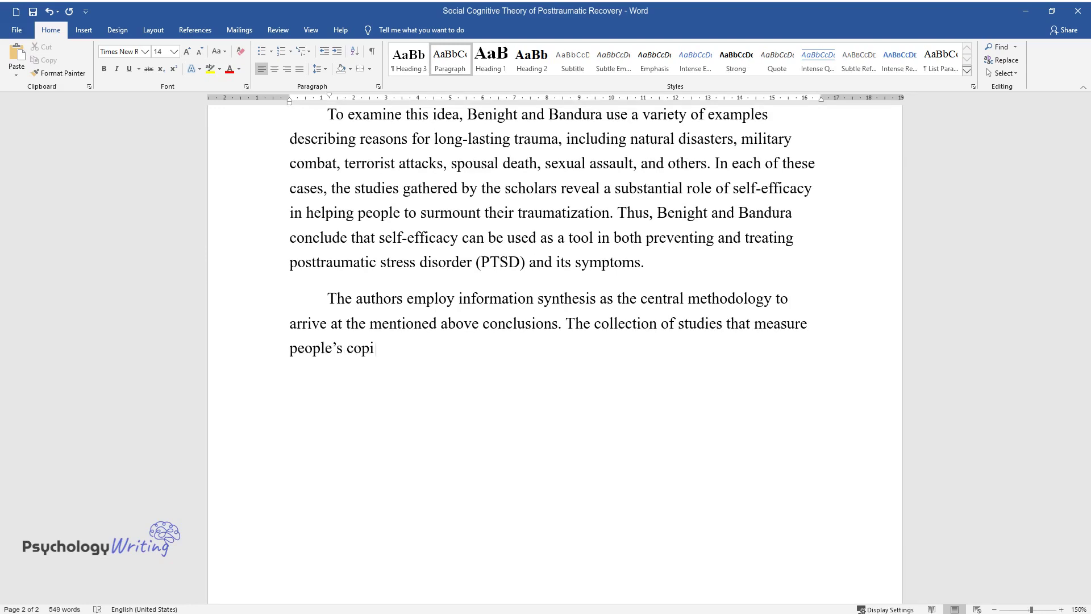
pyautogui.write('cy and stress-related symp')
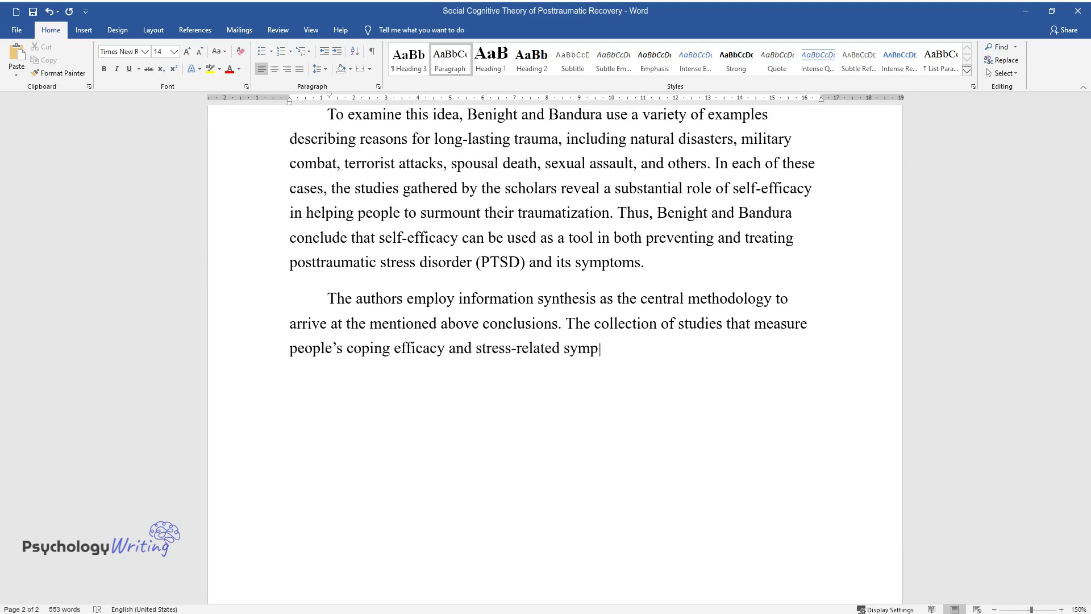
pyautogui.write('toms following a range of traumatic')
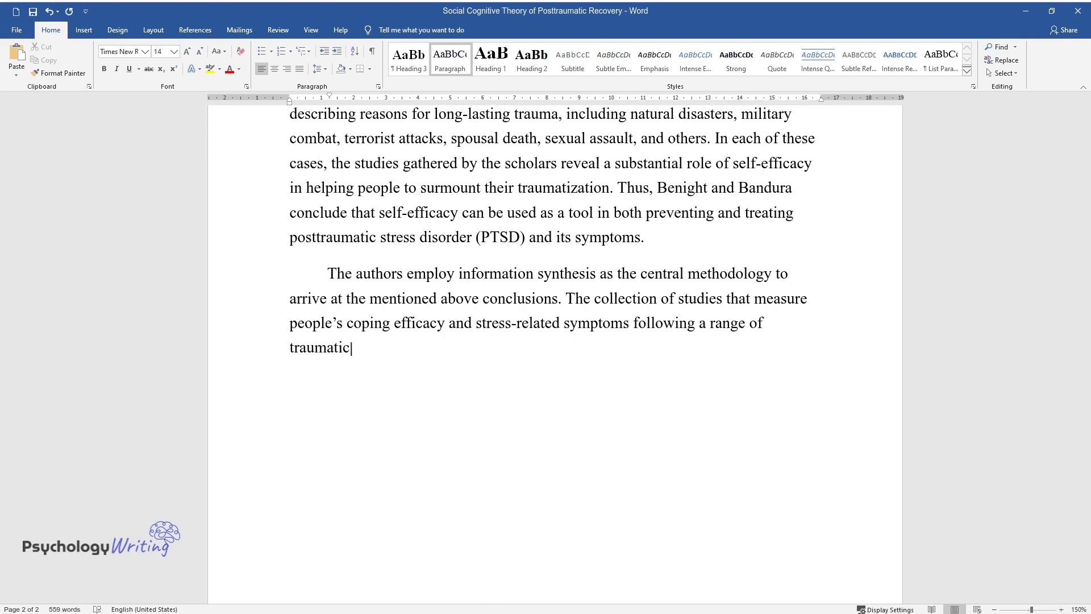
pyautogui.write(' experiences serves as the basis fo')
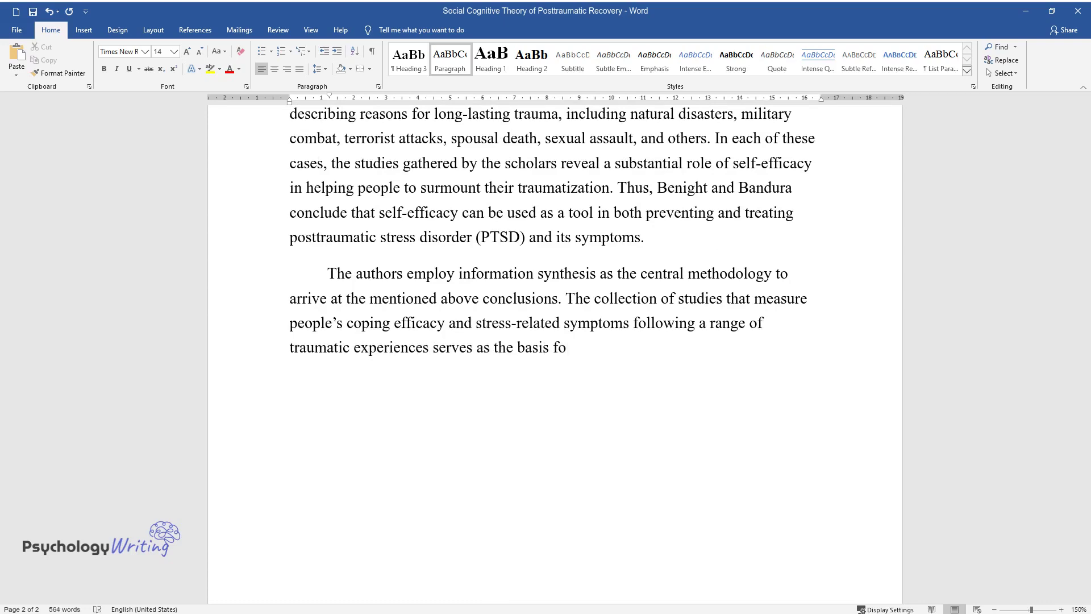
pyautogui.write('r the investigation. The vignettes d')
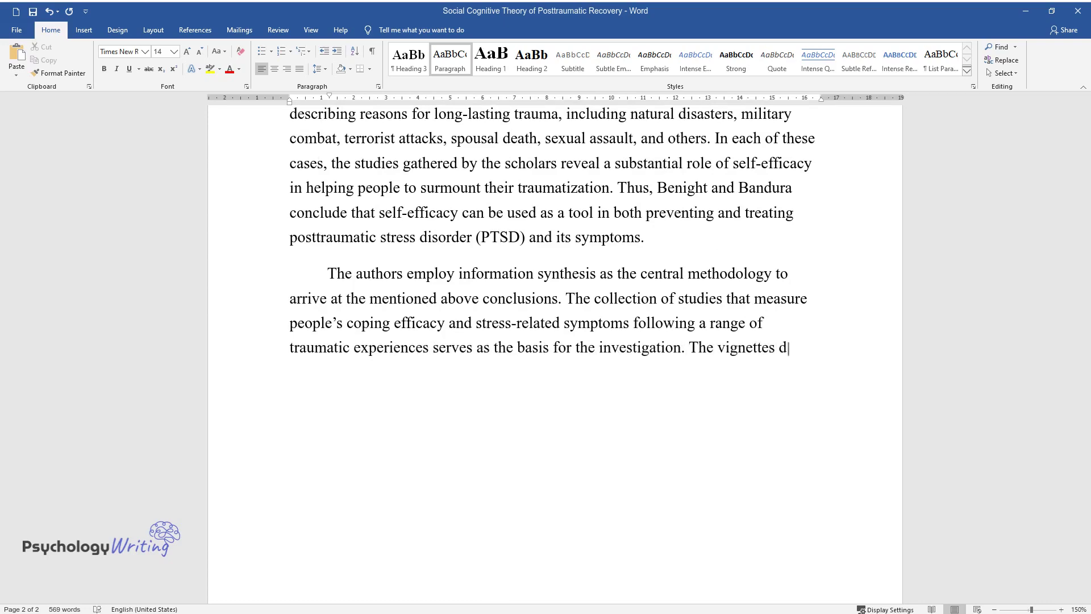
pyautogui.write('o not deal with treatment options f')
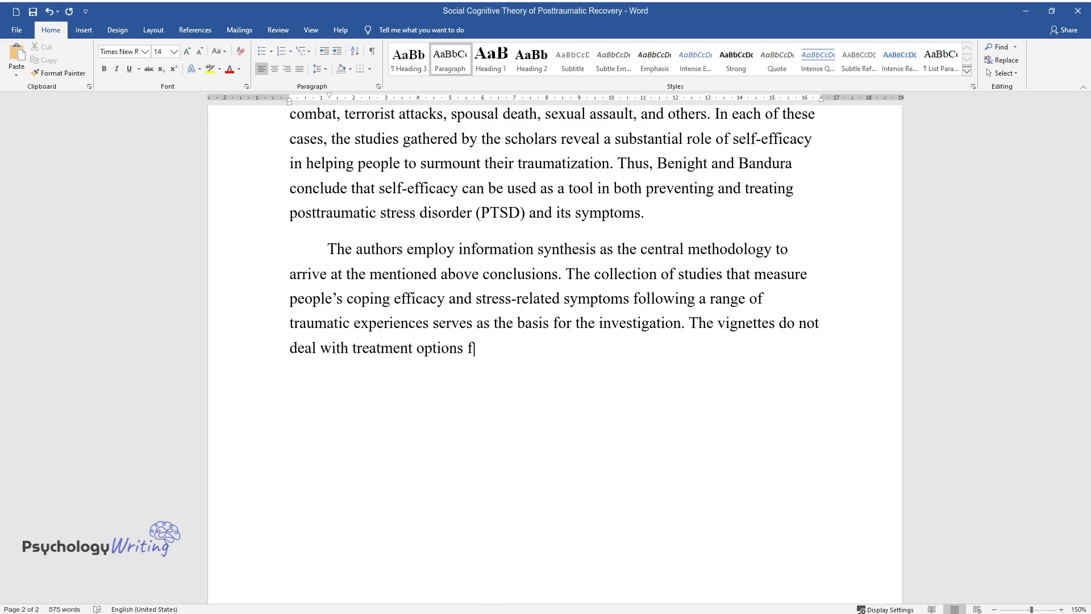
pyautogui.write('or individuals experiencing stress.')
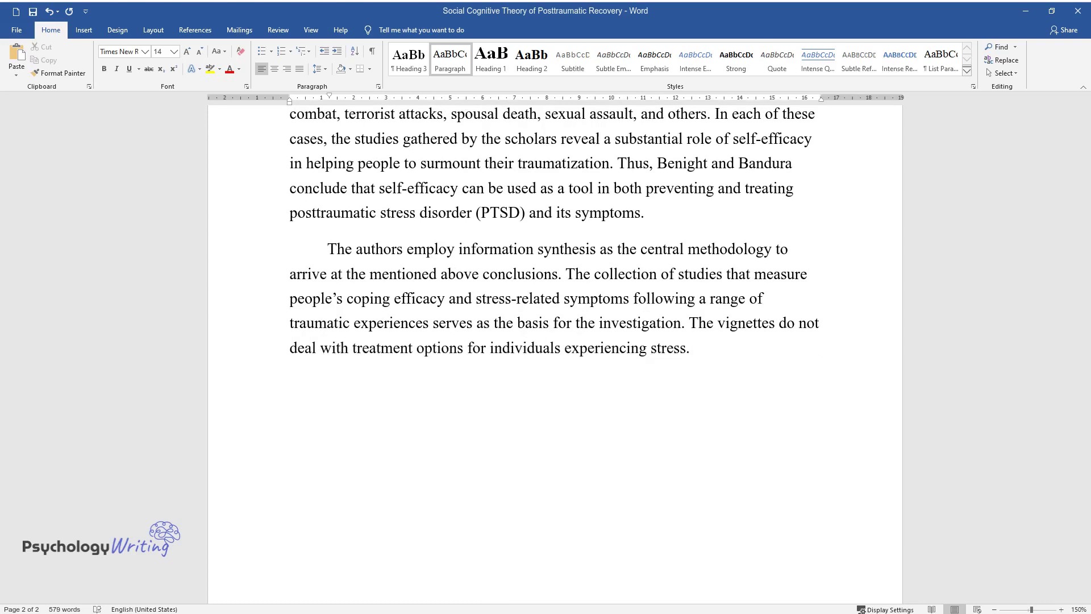
pyautogui.write(' However, it can be seen that the social cognitive th')
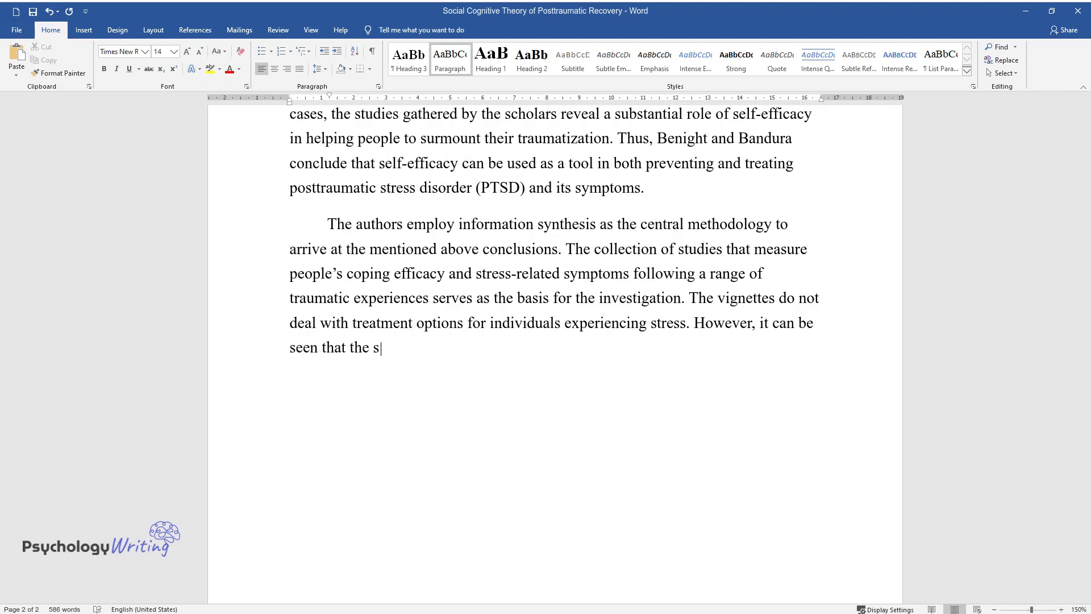
pyautogui.write('eory is the found')
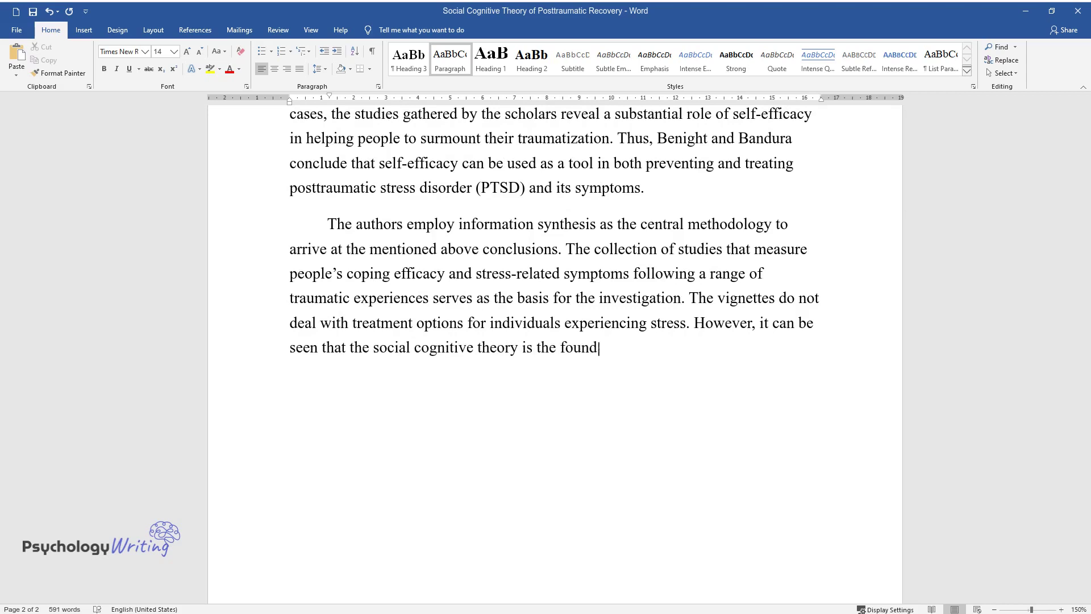
pyautogui.write('ation of the techniques described by the aut')
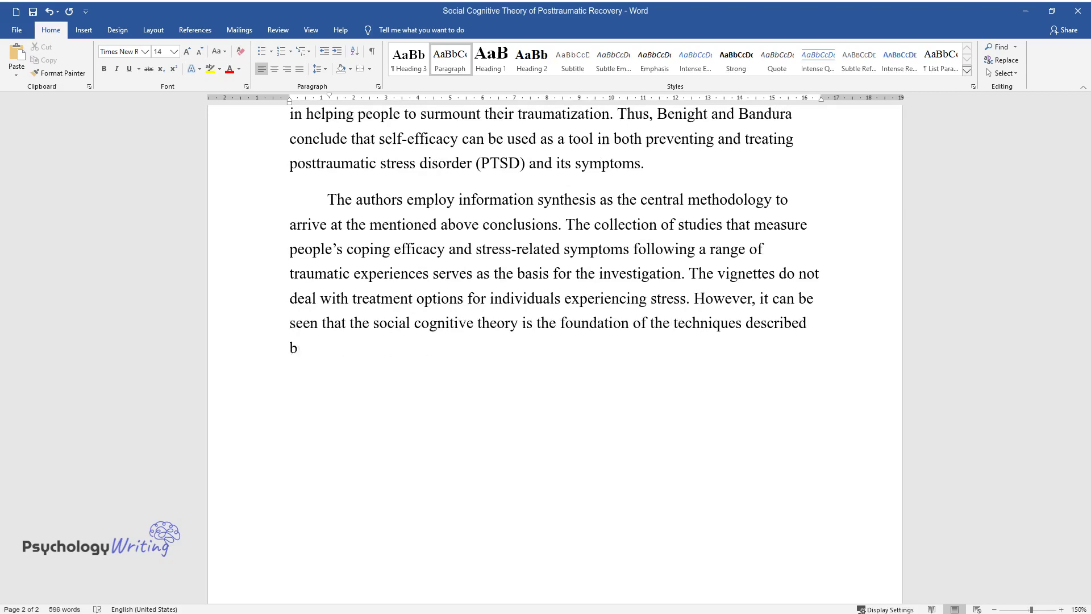
pyautogui.write('hors. According to this f')
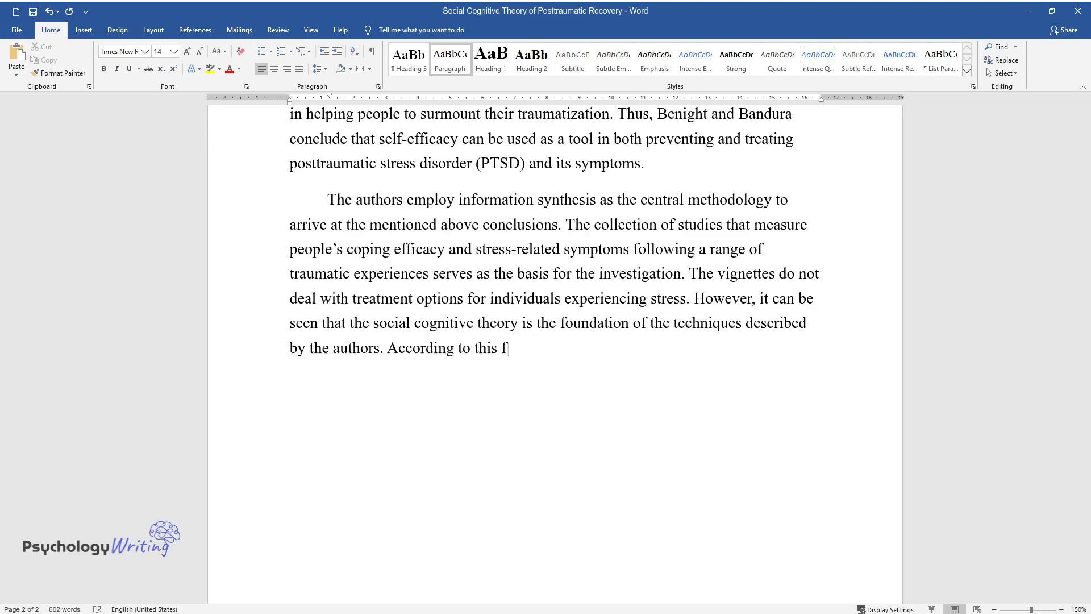
pyautogui.write('ramework, p')
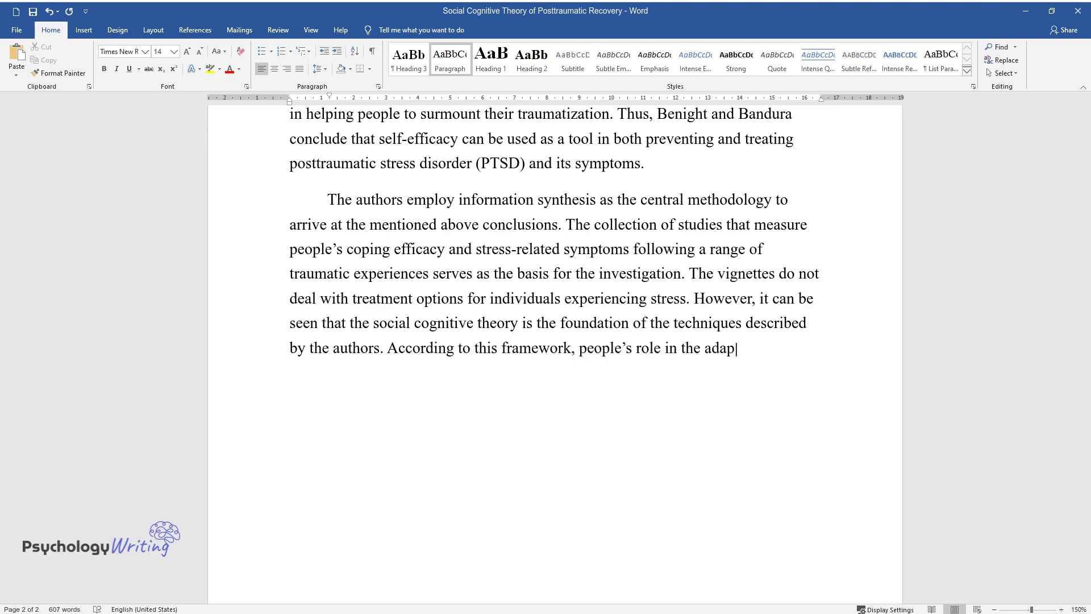
pyautogui.write("eople's role in the adaptation to circumstances is proactive")
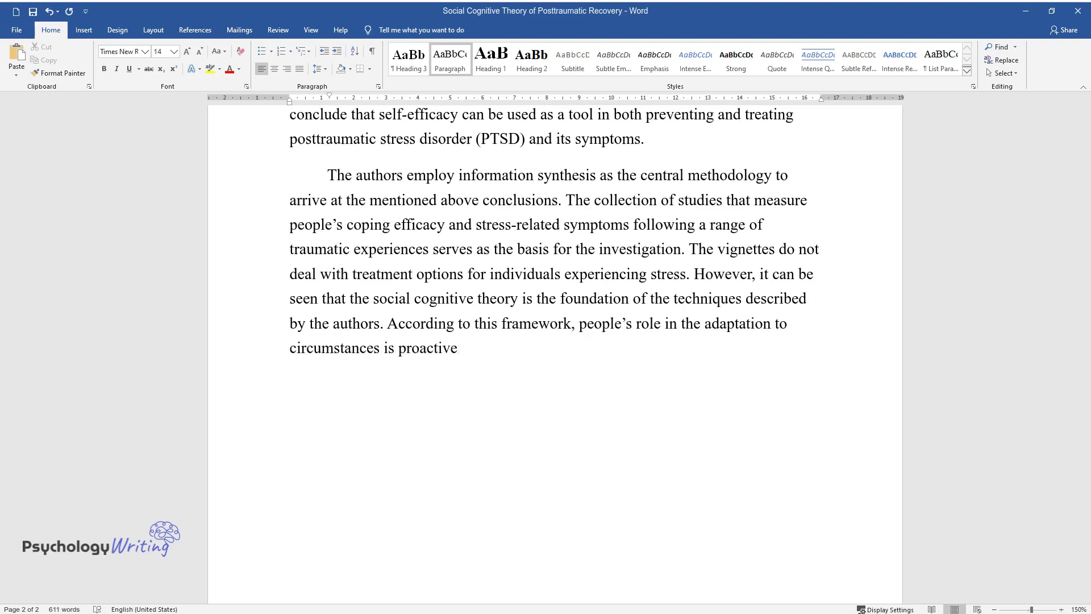
pyautogui.write(', and they act as agents, making dec')
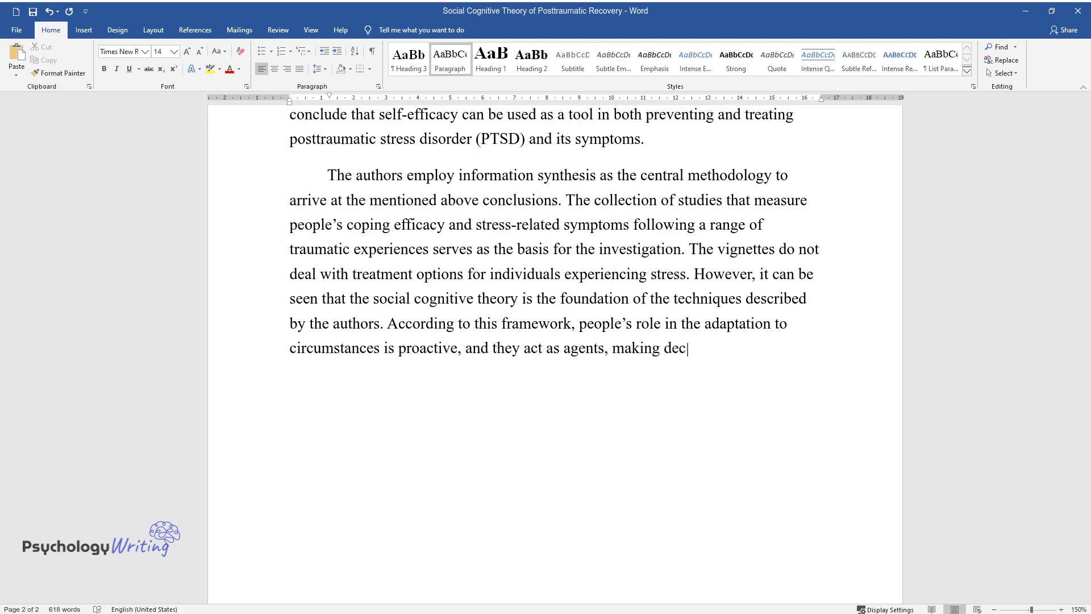
pyautogui.write('isions to respond to stressors. As ')
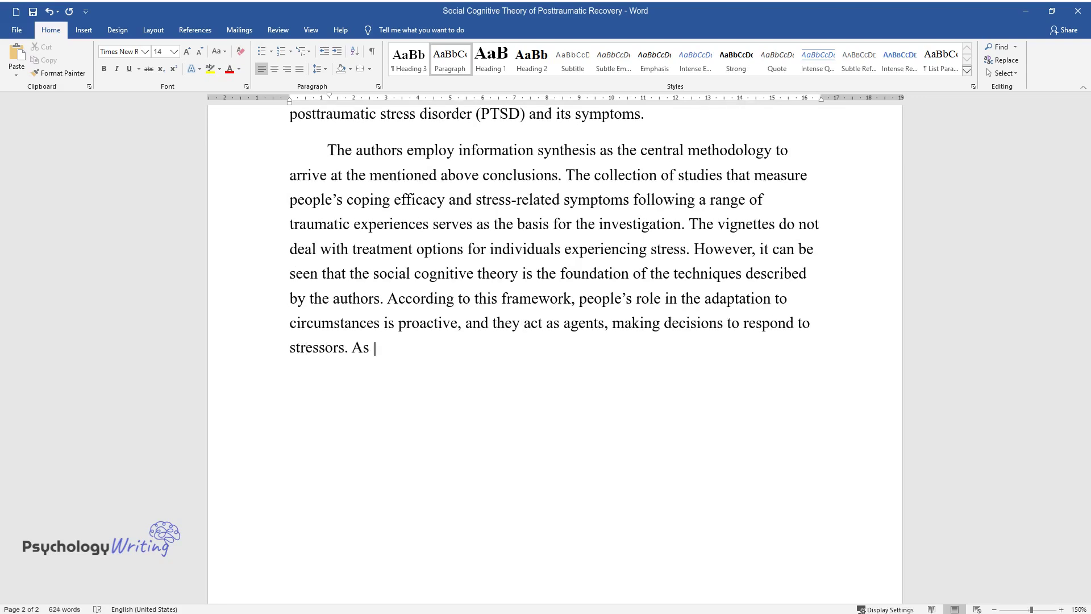
pyautogui.write('the researchers use this model to')
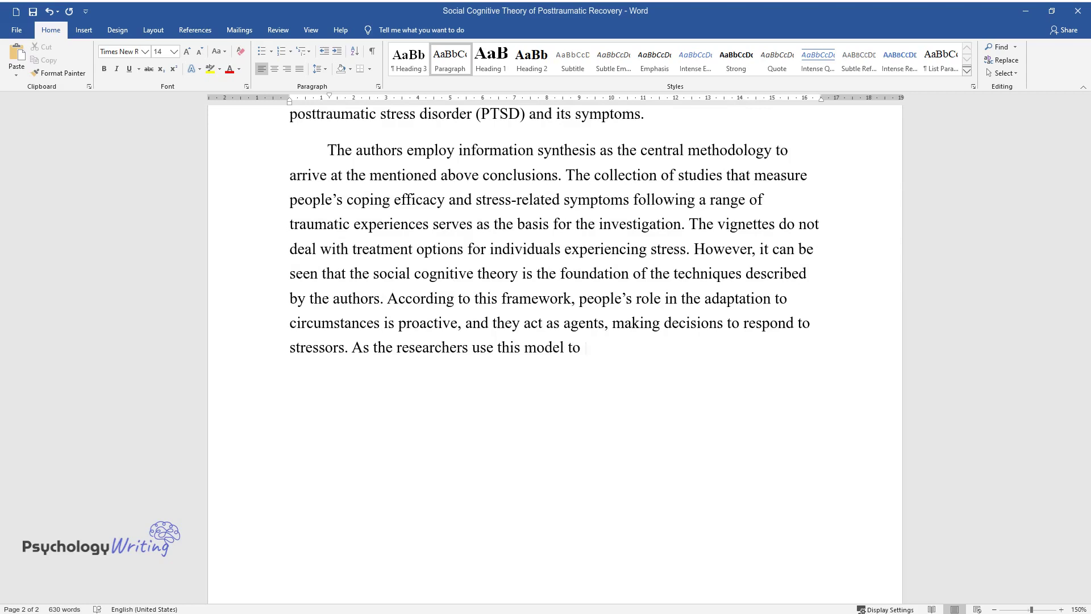
pyautogui.write(' guide their study, the view that peo')
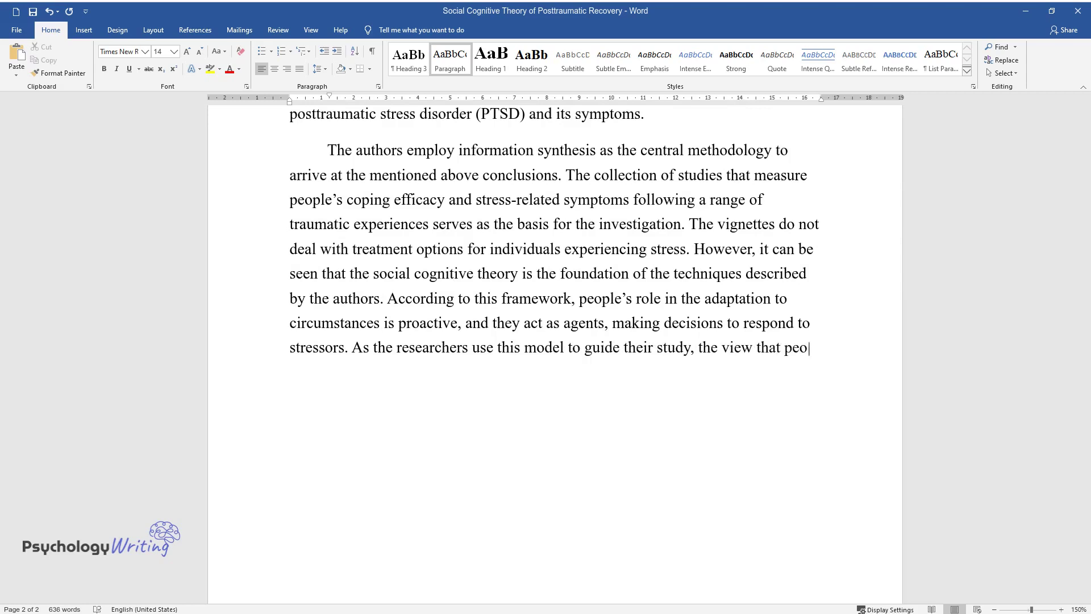
pyautogui.write('ple shape their behaviors and thoug')
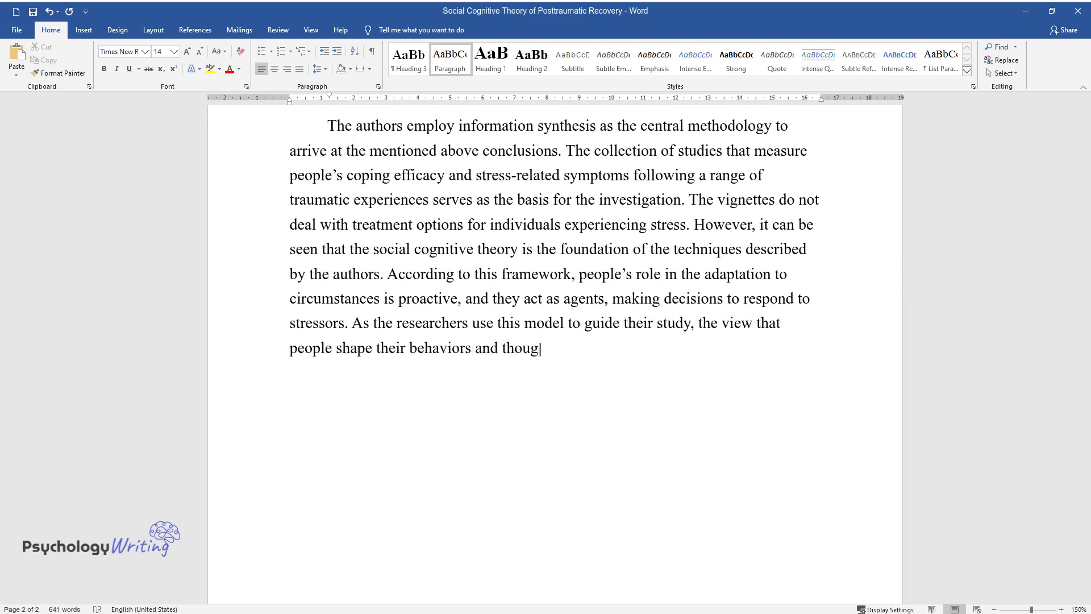
pyautogui.write('hts and not merely react to situati')
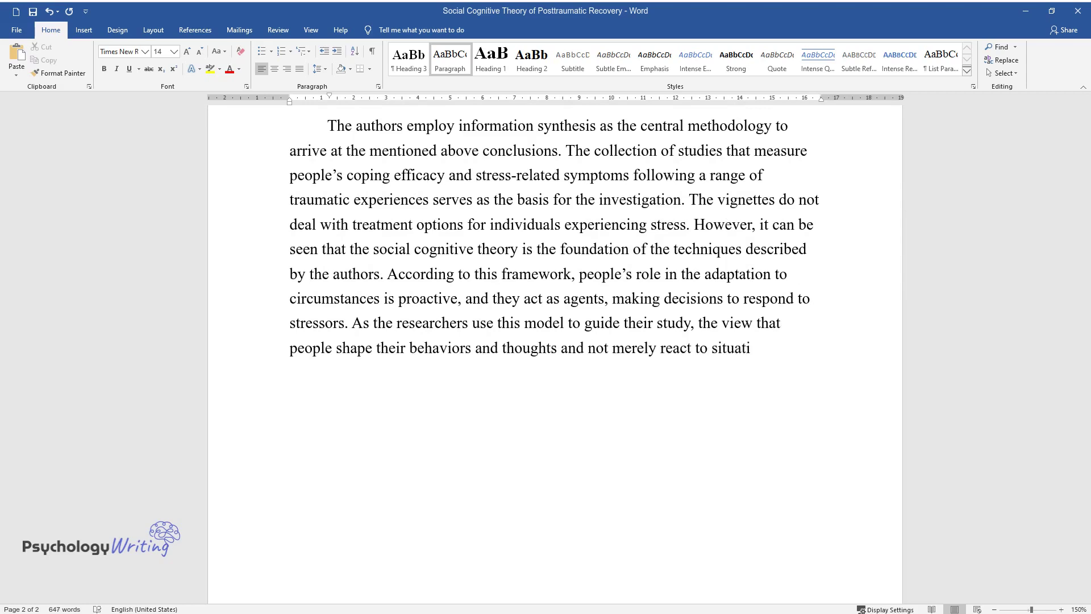
pyautogui.write('ons is the basis of the arguments.')
pyautogui.press('Return')
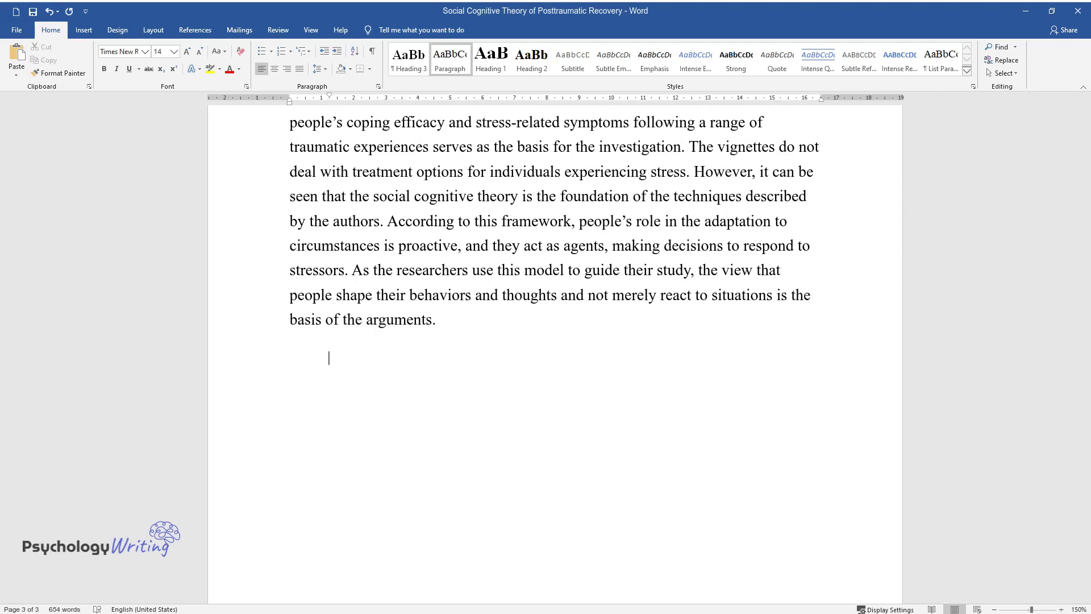
# Step: Type the strengths-and-weaknesses paragraph ending 'the effect of this strategy.' and the heading 'Developing and Using a Case Formulation'
pyautogui.write('The a')
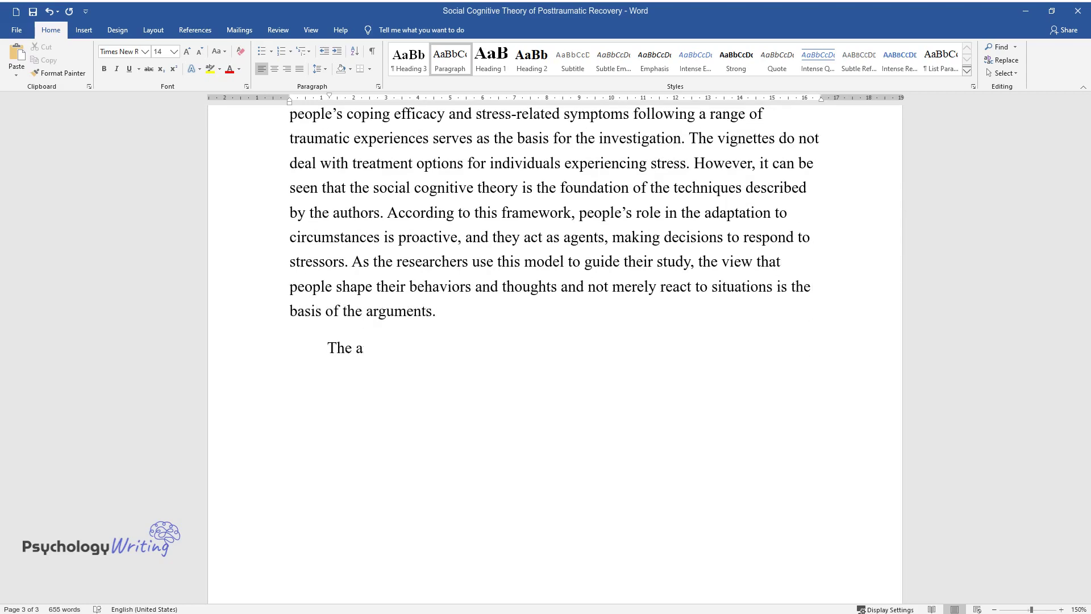
pyautogui.write('rticle offers a significant amount ')
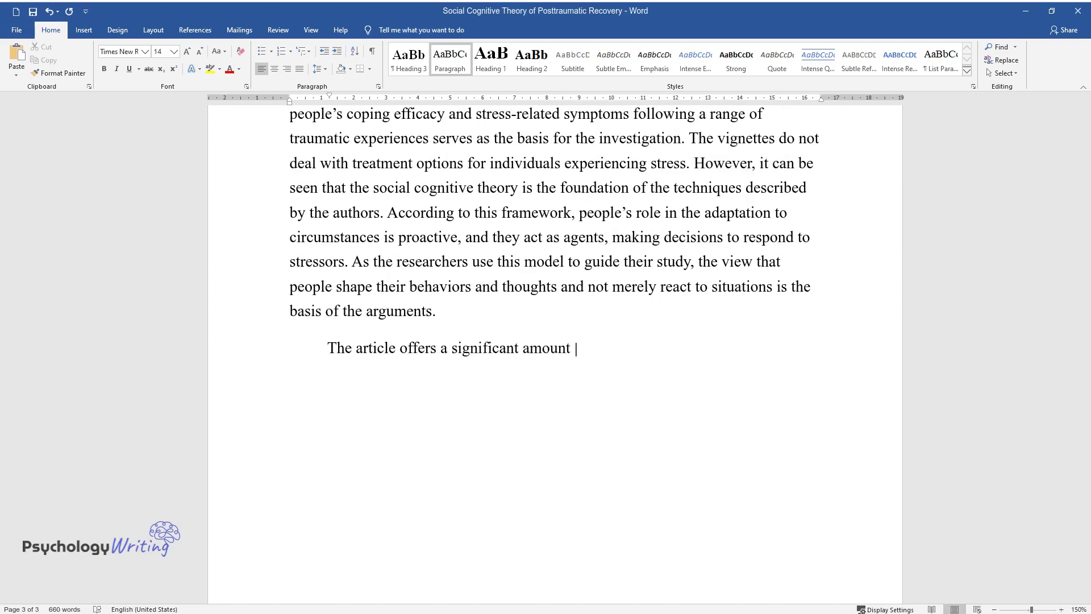
pyautogui.write('of information and utilizes severa')
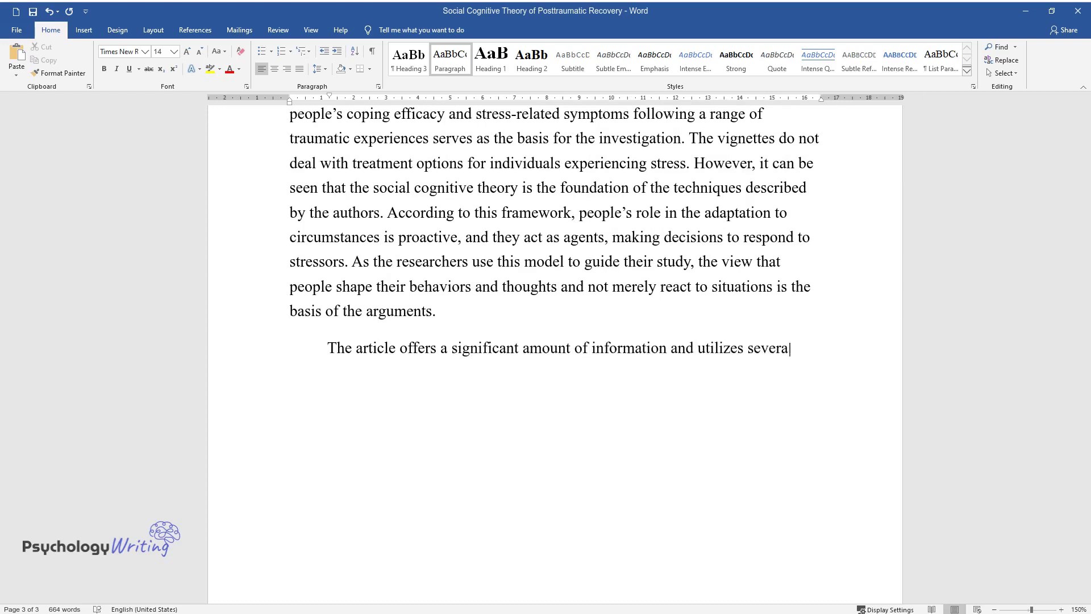
pyautogui.write('l studies that come to the same con')
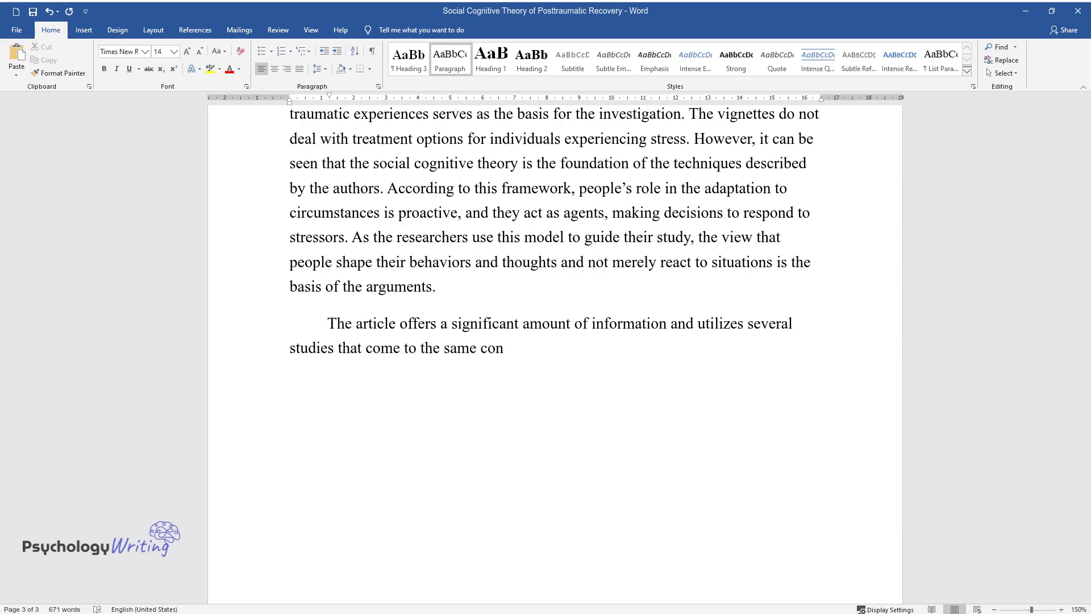
pyautogui.write('clusion. Moreover, a clear framewo')
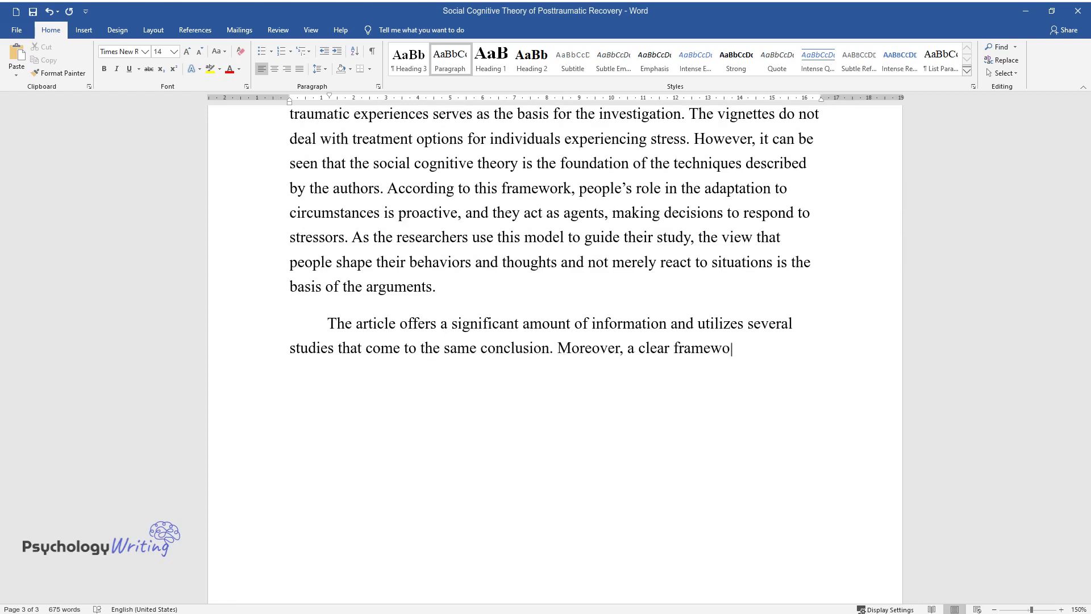
pyautogui.write('rk and set of hypotheses show the direction ')
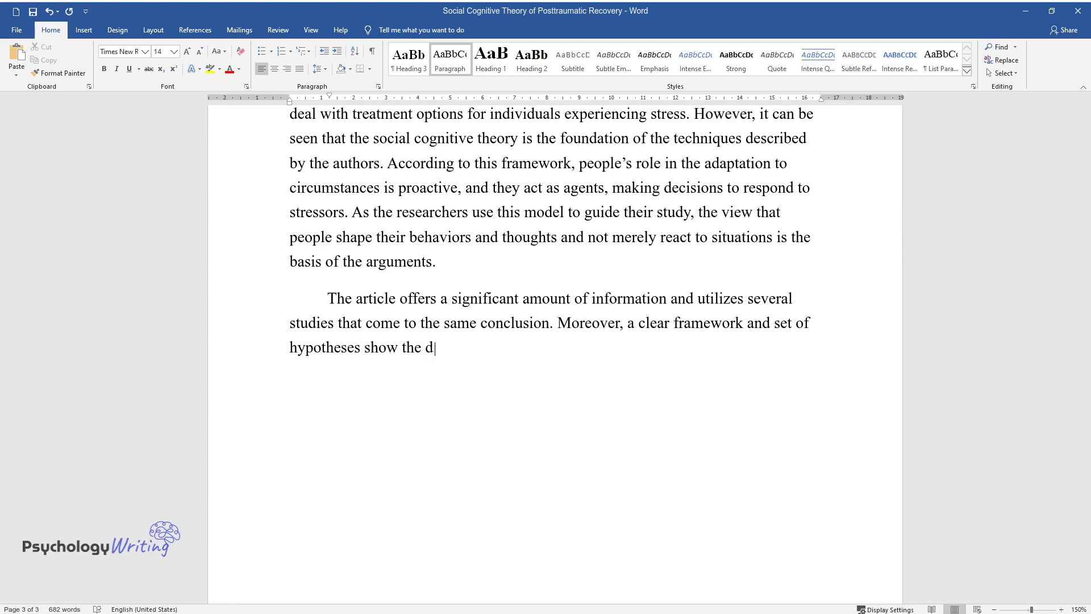
pyautogui.write('in which the authors move')
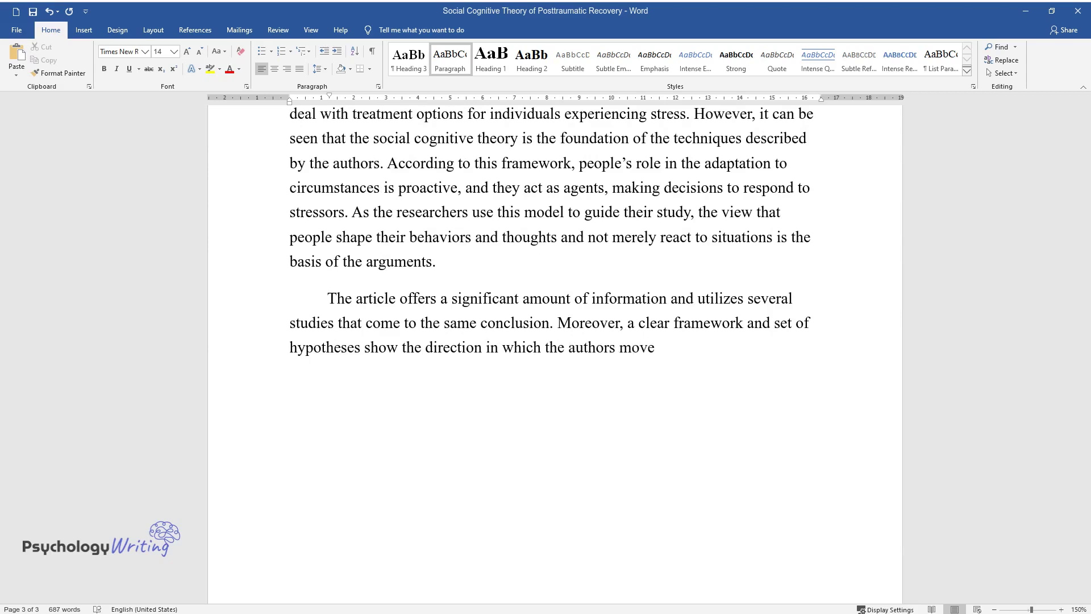
pyautogui.write('d when searching for analyzing data. These ')
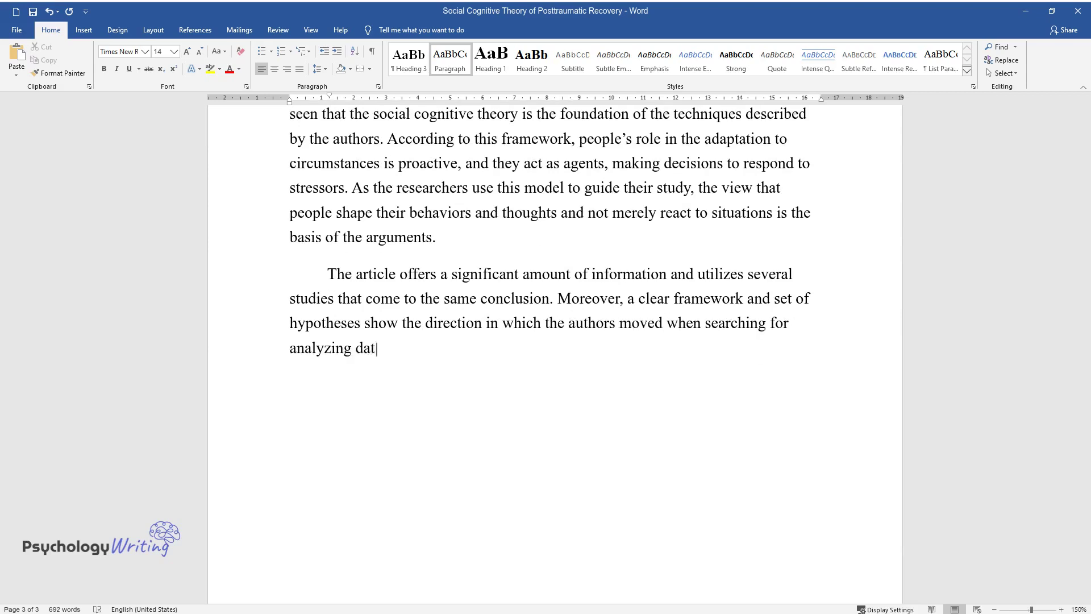
pyautogui.write('factors are the study’s st')
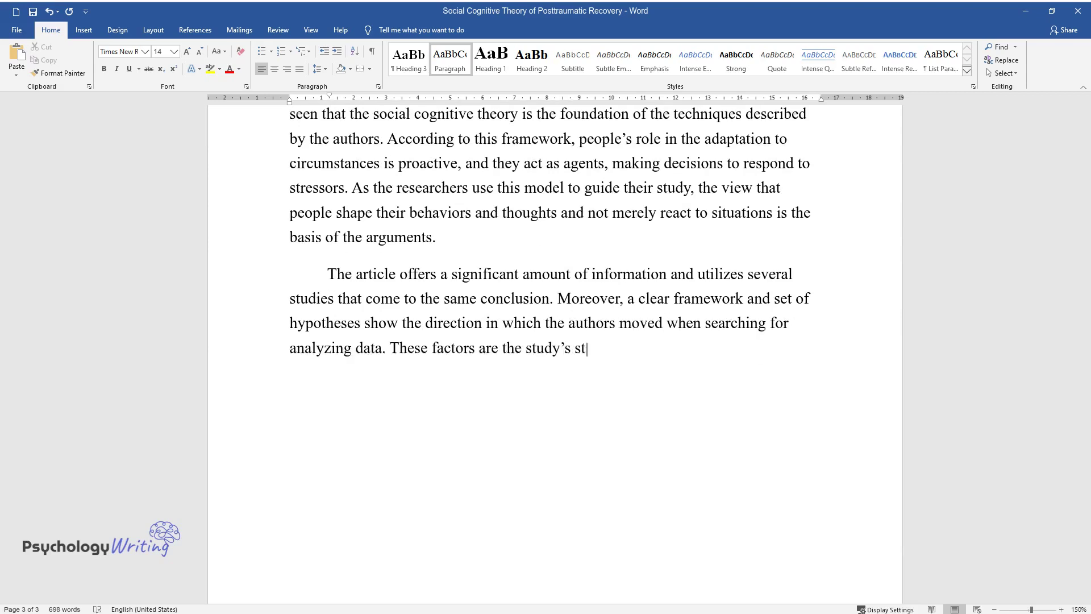
pyautogui.write('rengths. Nevertheless, the majorit')
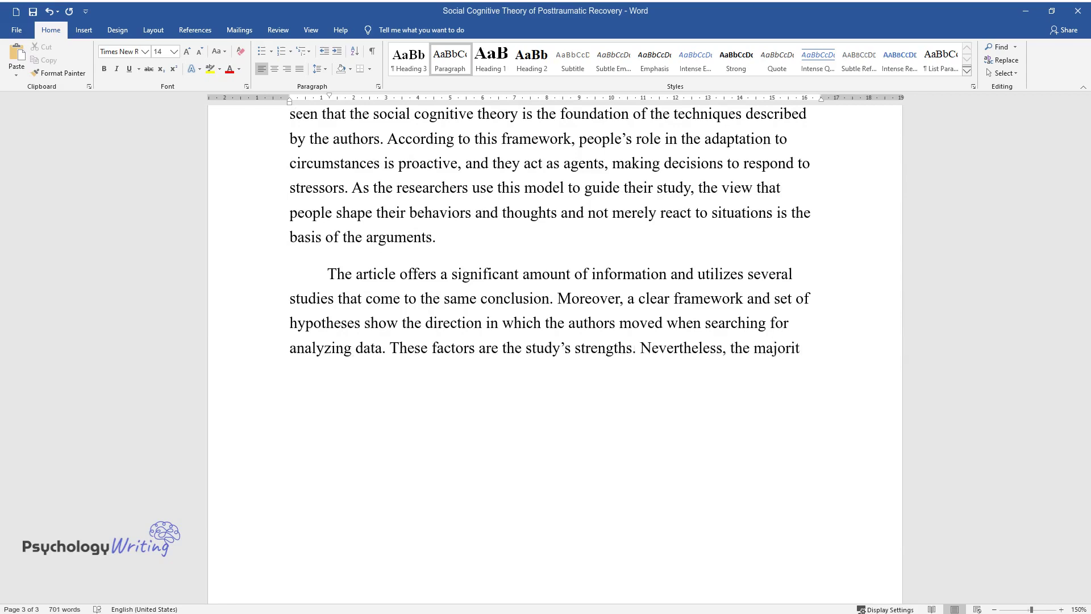
pyautogui.write('y of data showcased by the authors ')
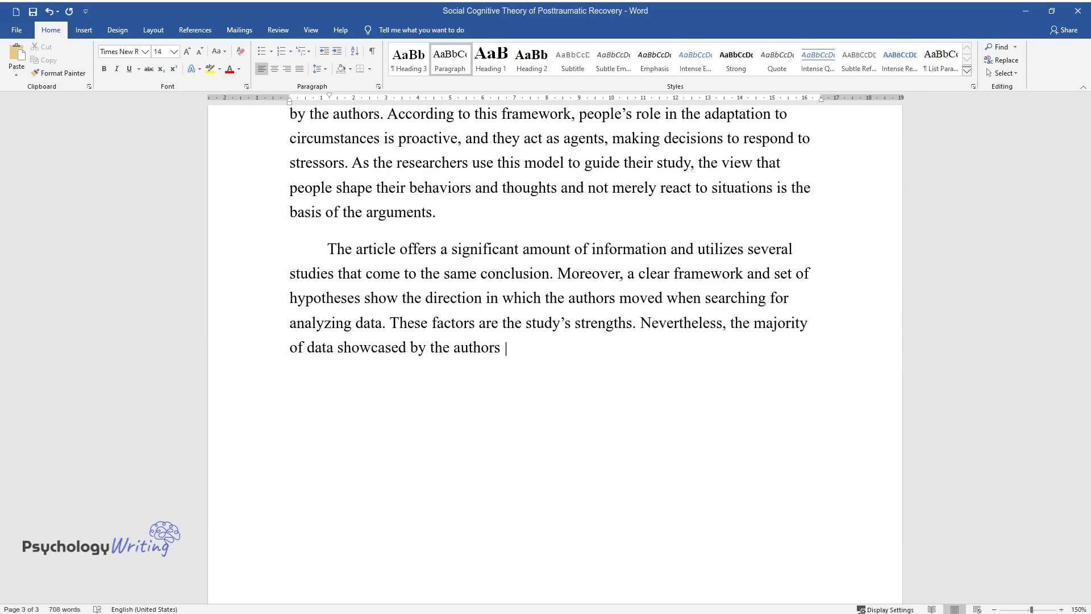
pyautogui.write('consider people’s initial resilien')
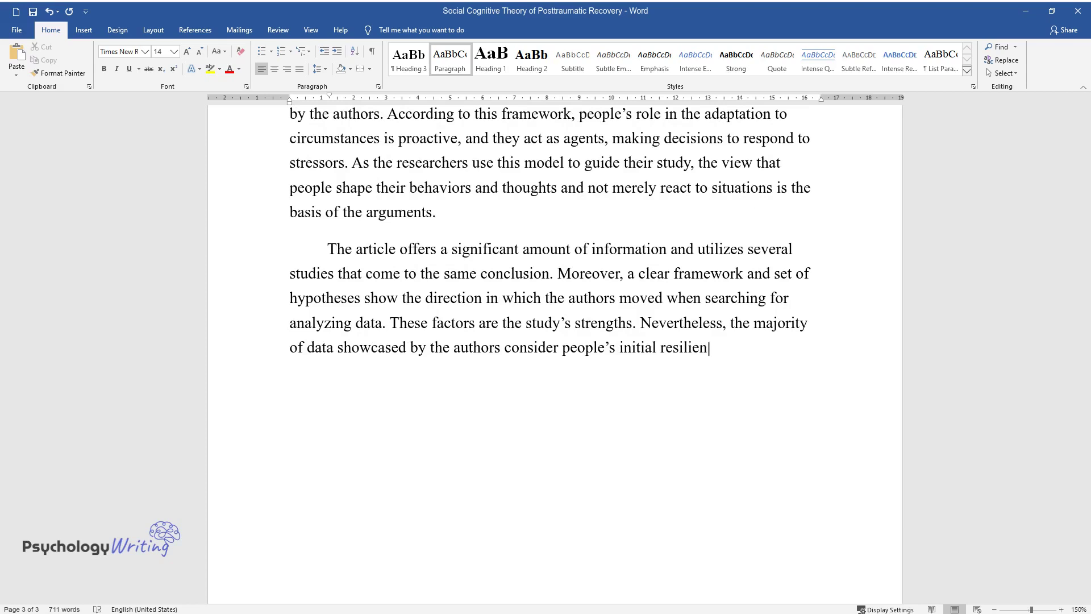
pyautogui.write('ce to trauma based on the')
pyautogui.write('ir self-e')
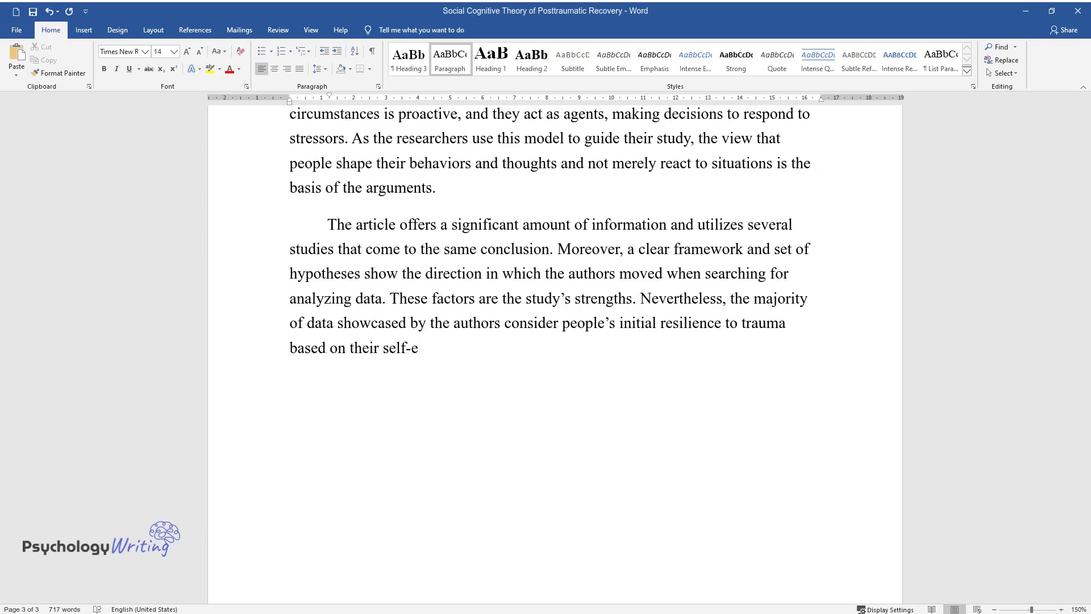
pyautogui.write('fficacy rather than their use of th')
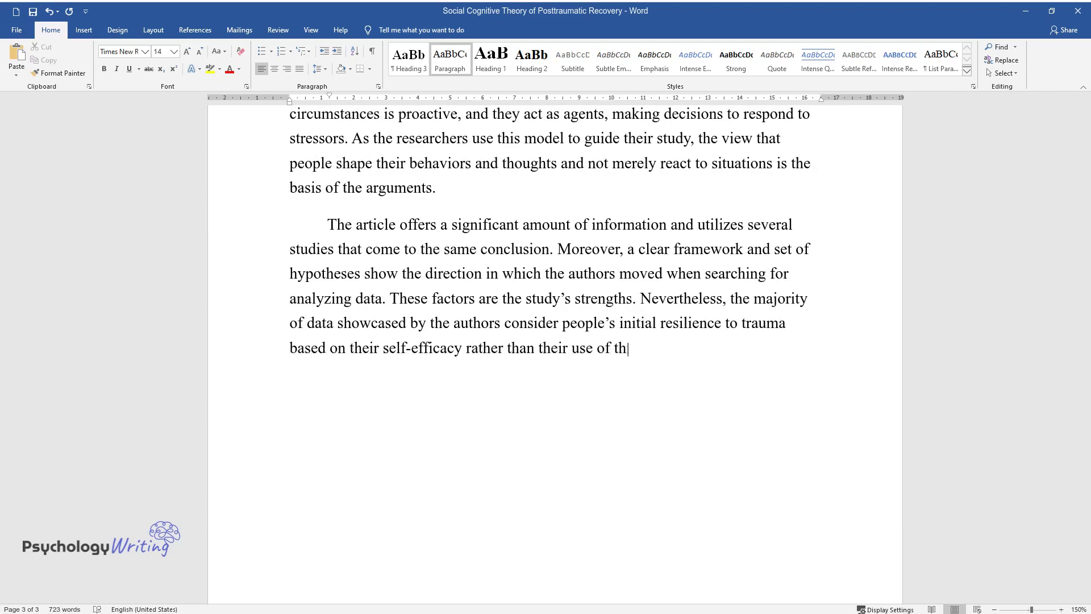
pyautogui.write('is characteristic in dealing with ')
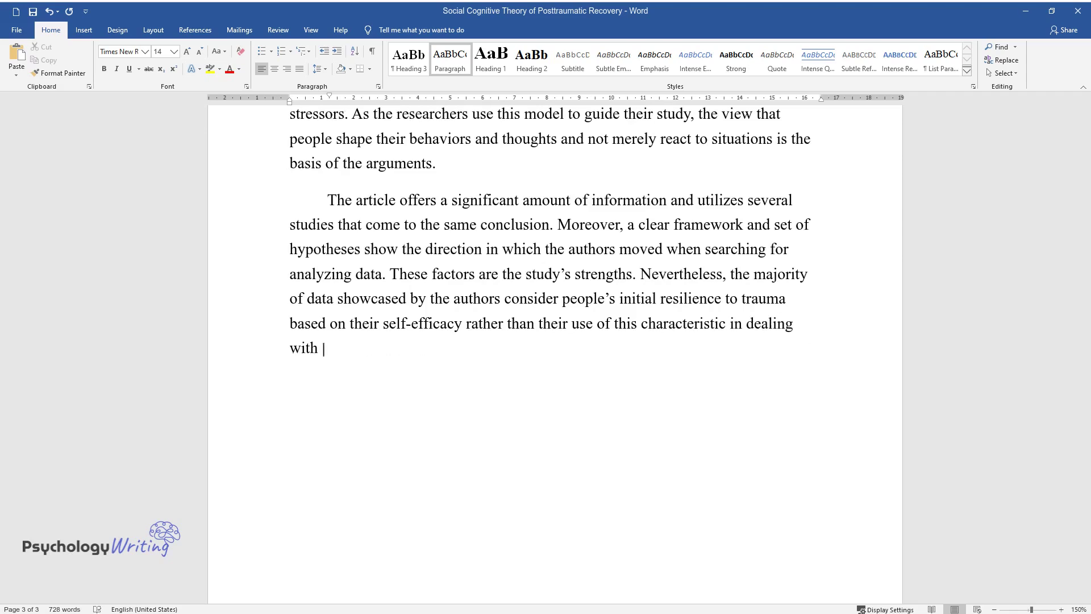
pyautogui.write('the diagnosed PTSD. Therefore, it r')
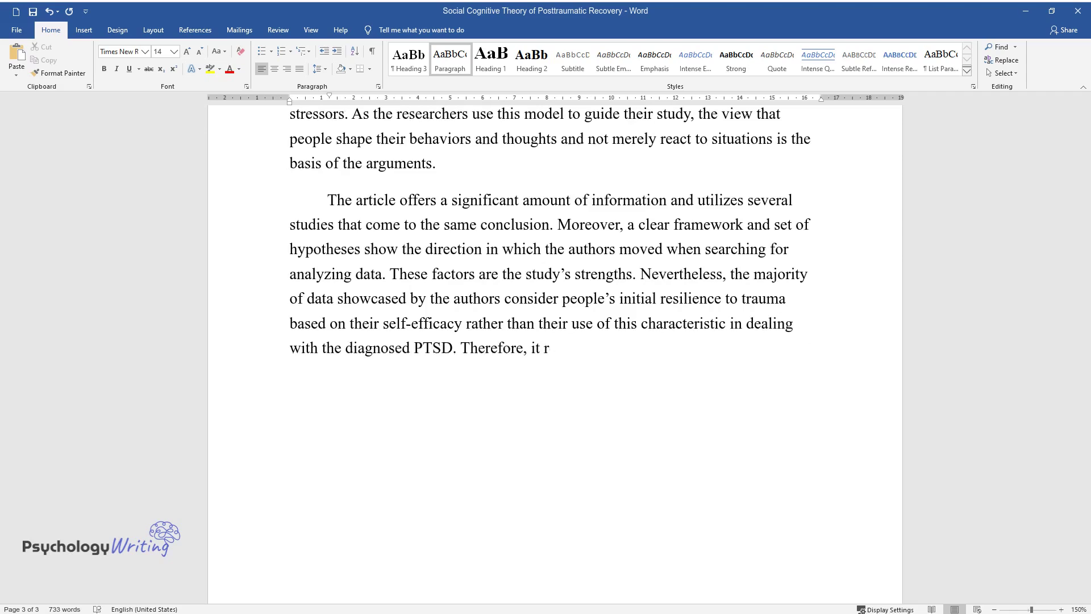
pyautogui.write('emains unclear whether the develop')
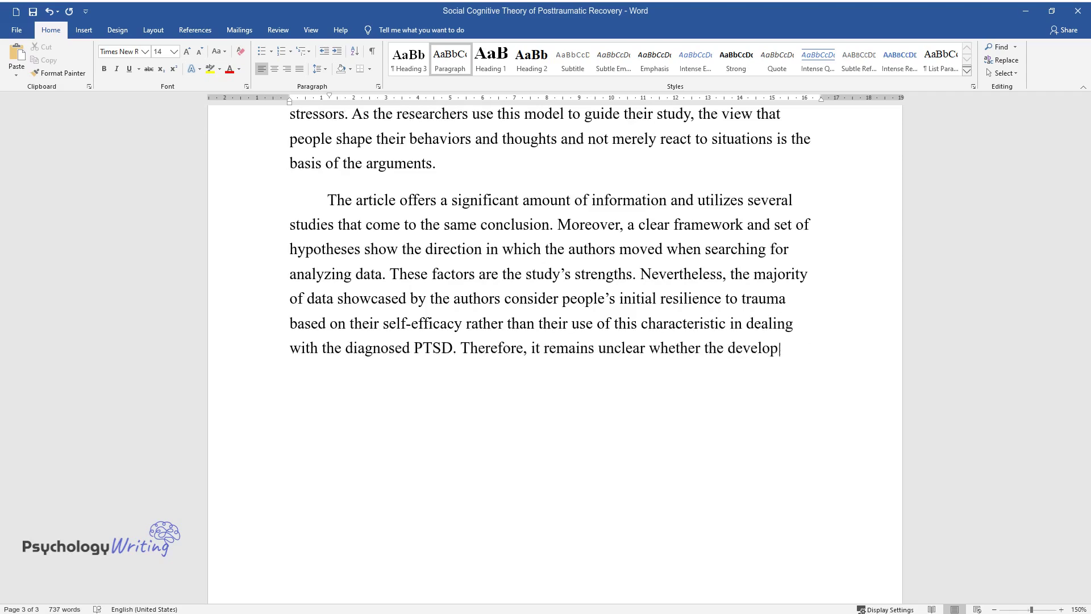
pyautogui.write('ment of PTSD and its absence can be')
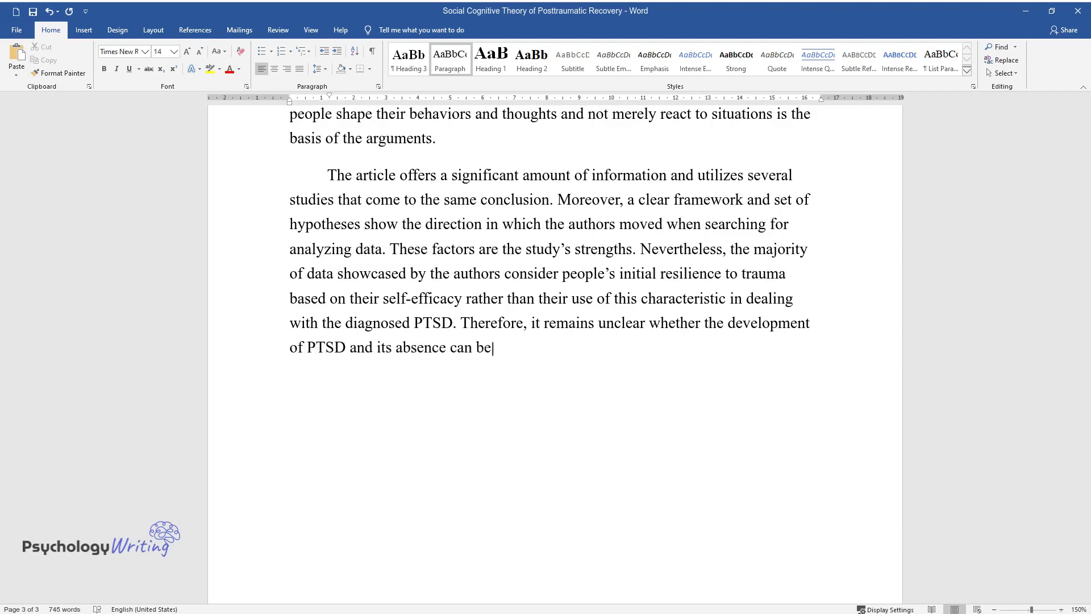
pyautogui.write(' approached with one framework in')
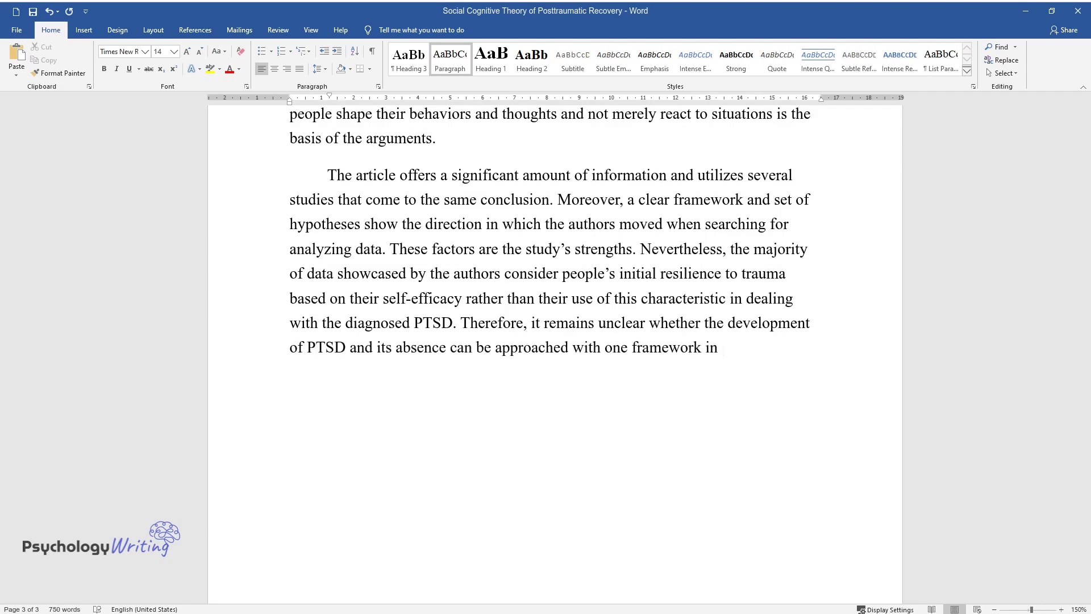
pyautogui.write(' mind. To improve the contents of th')
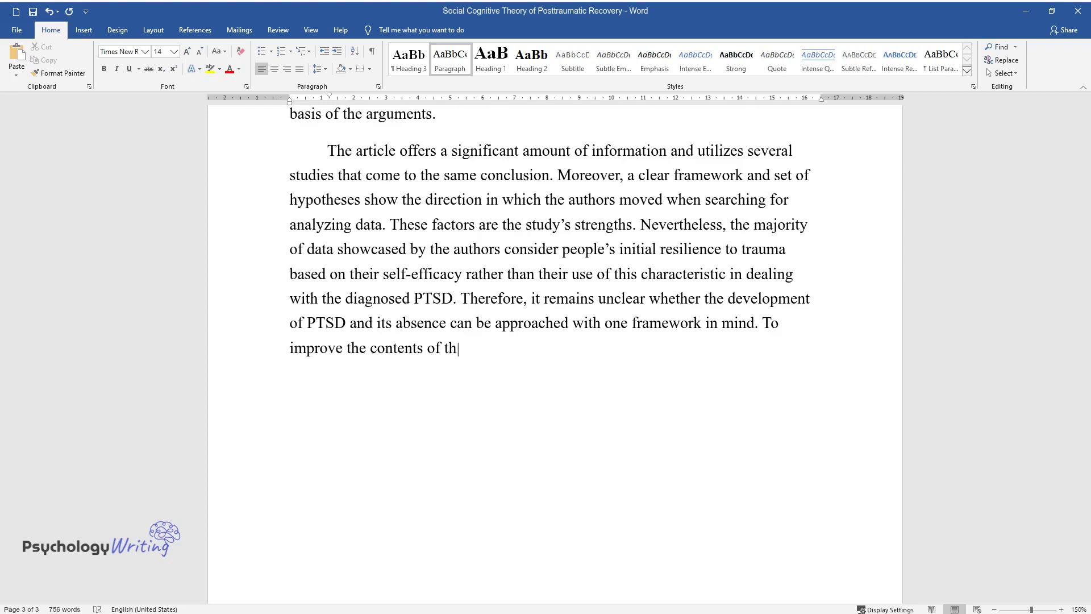
pyautogui.write('is reading, one could propose a wa')
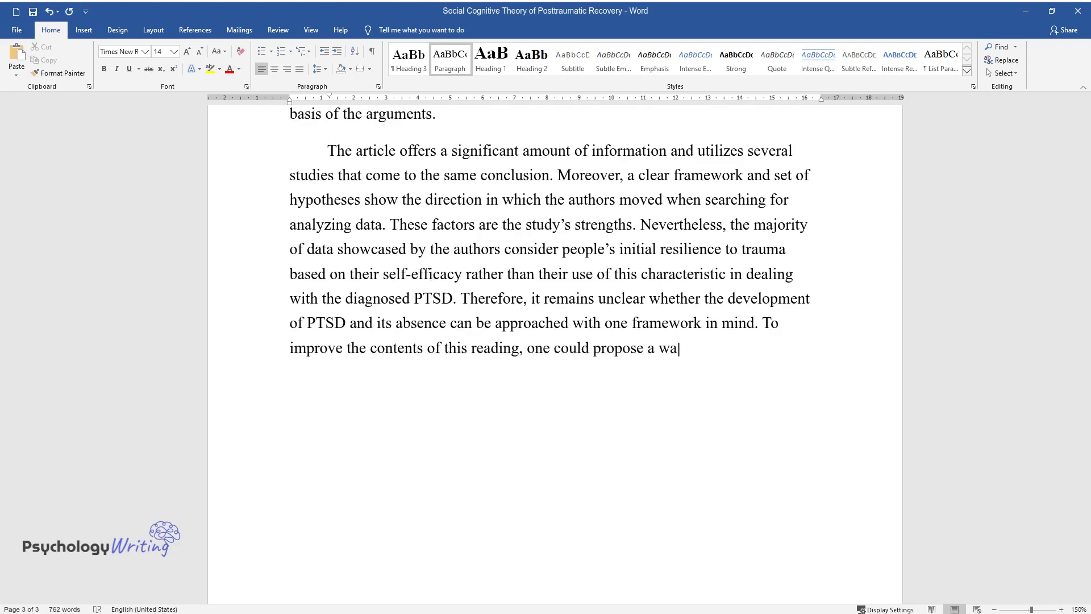
pyautogui.write('y of improving self-efficacy in peo')
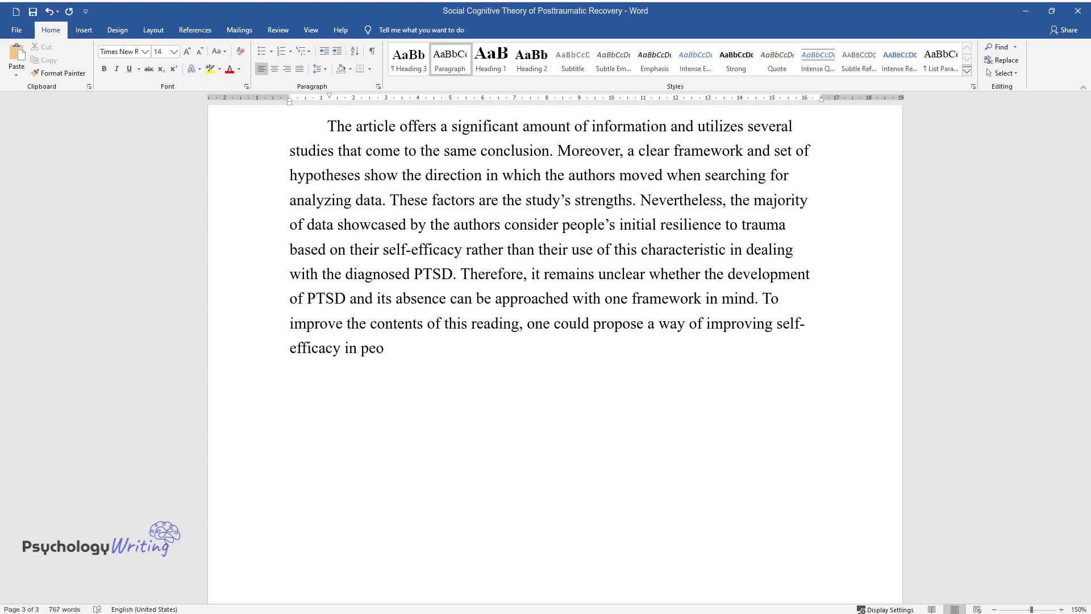
pyautogui.write('ple with PTSD and research studies')
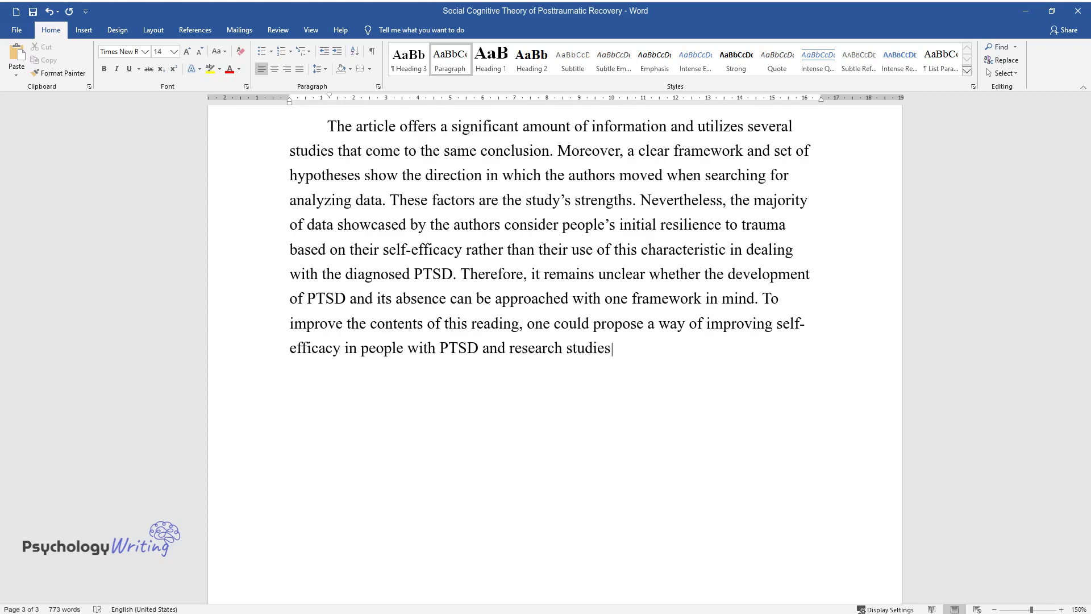
pyautogui.write(' that investigate the effect of thi')
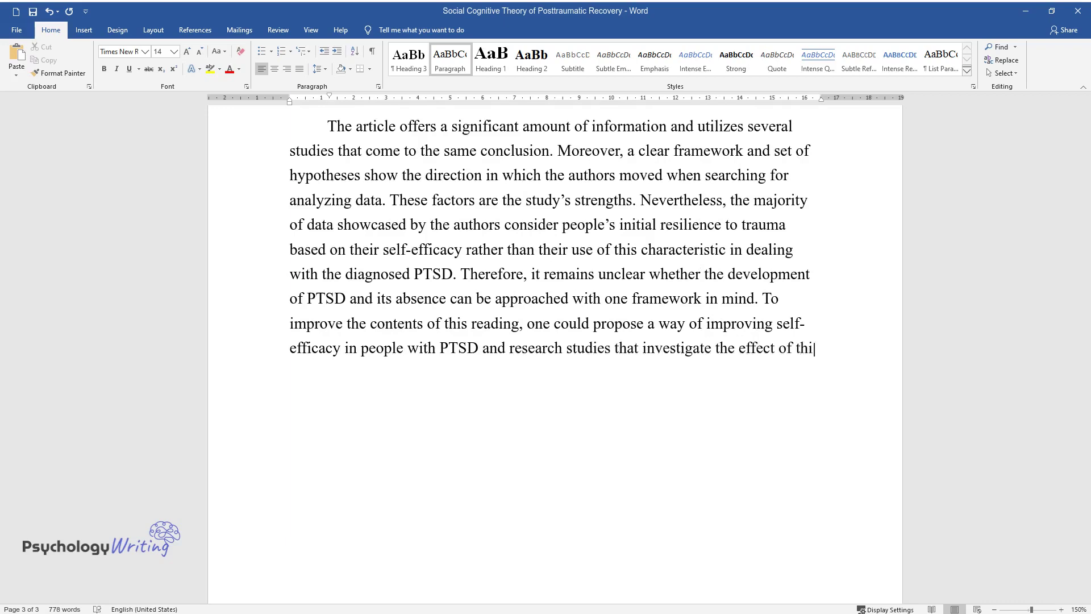
pyautogui.write('s strategy.Dev')
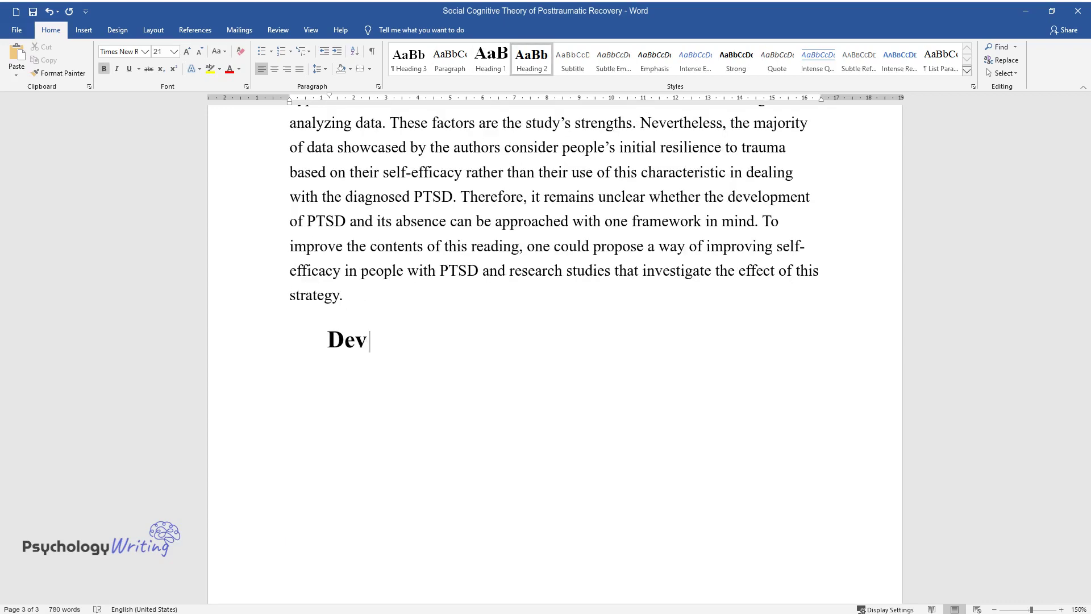
pyautogui.write('eloping and Using a Case Formulation')
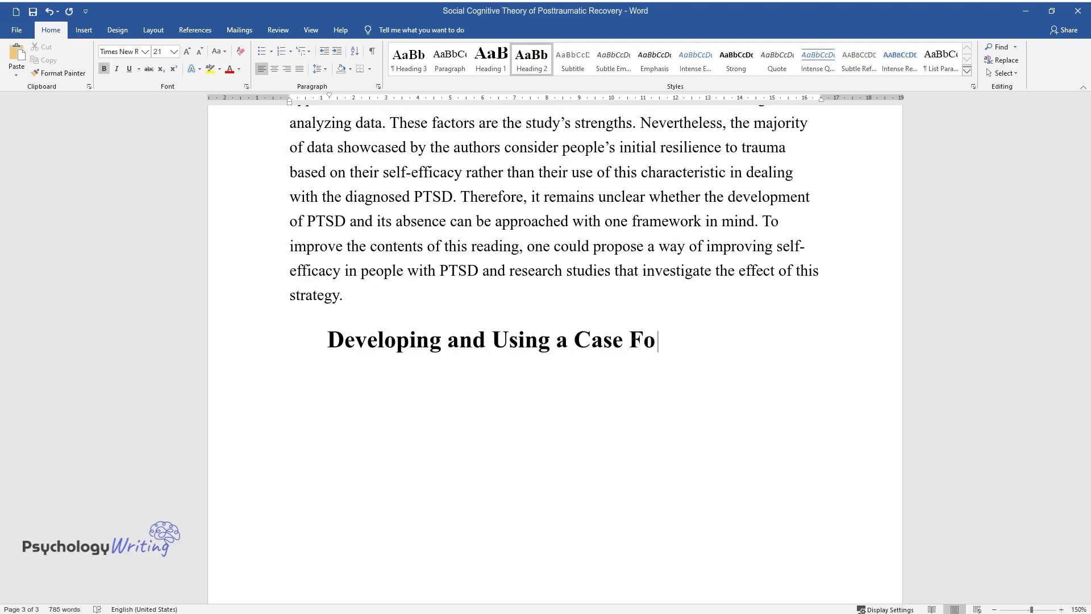
pyautogui.press('Return')
# Step: Type the opening paragraph comparing the article with another author's text on formulation in CBT and the pitfalls of ESTs
pyautogui.write('The ')
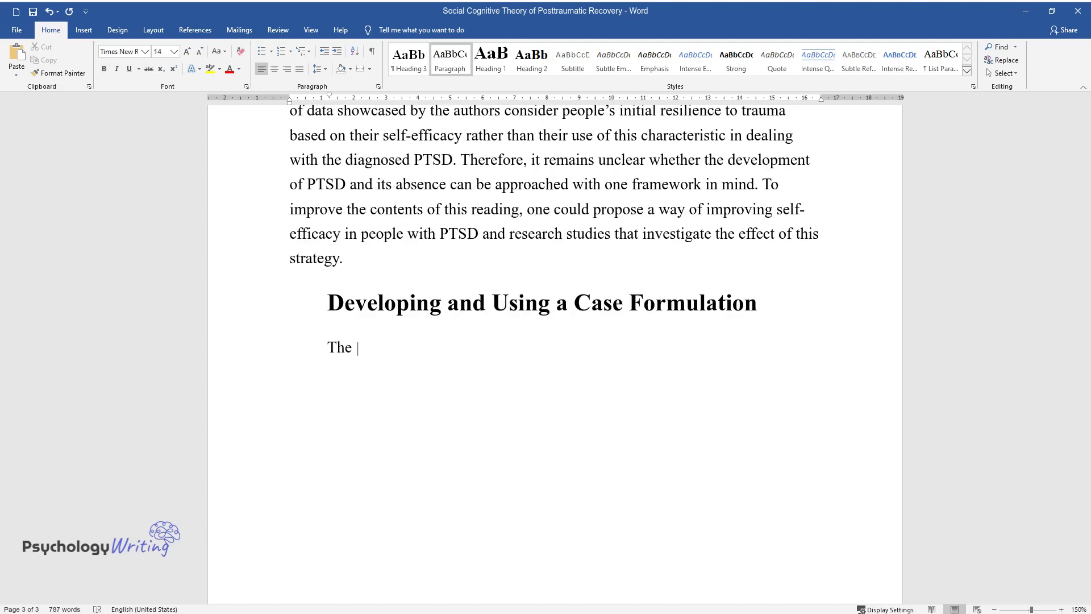
pyautogui.write('article by Jacqueline and Lisa is')
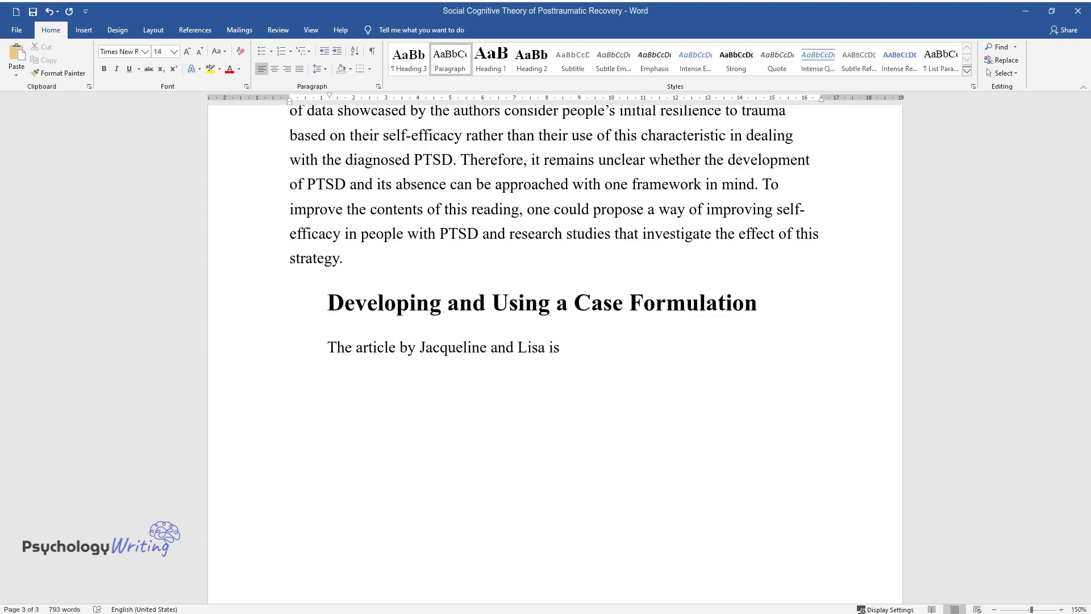
pyautogui.write(' similar to the text by Persons as ')
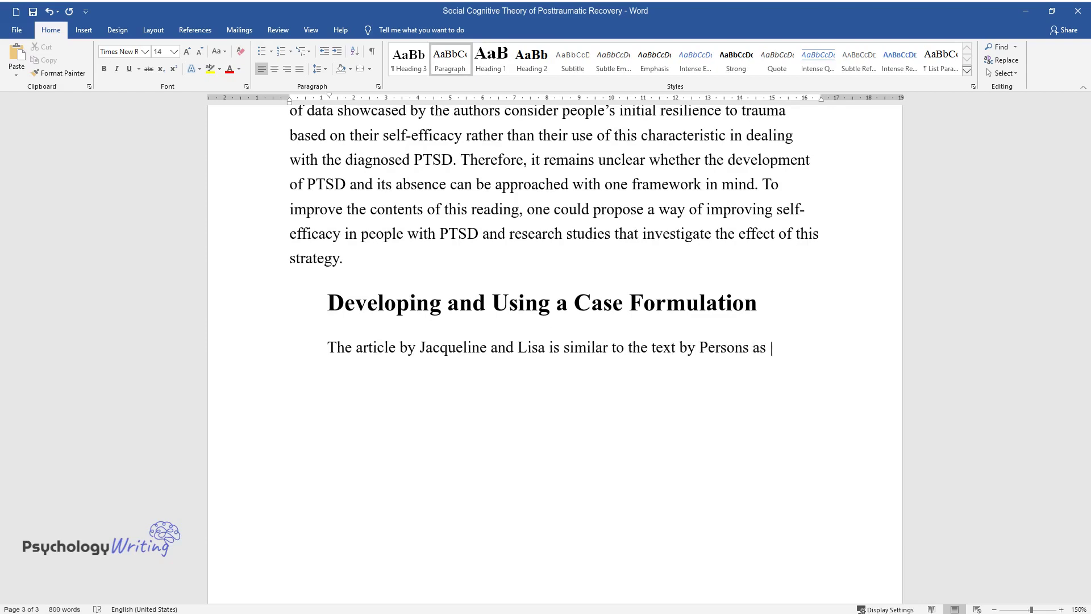
pyautogui.write('it presents the concept of case fo')
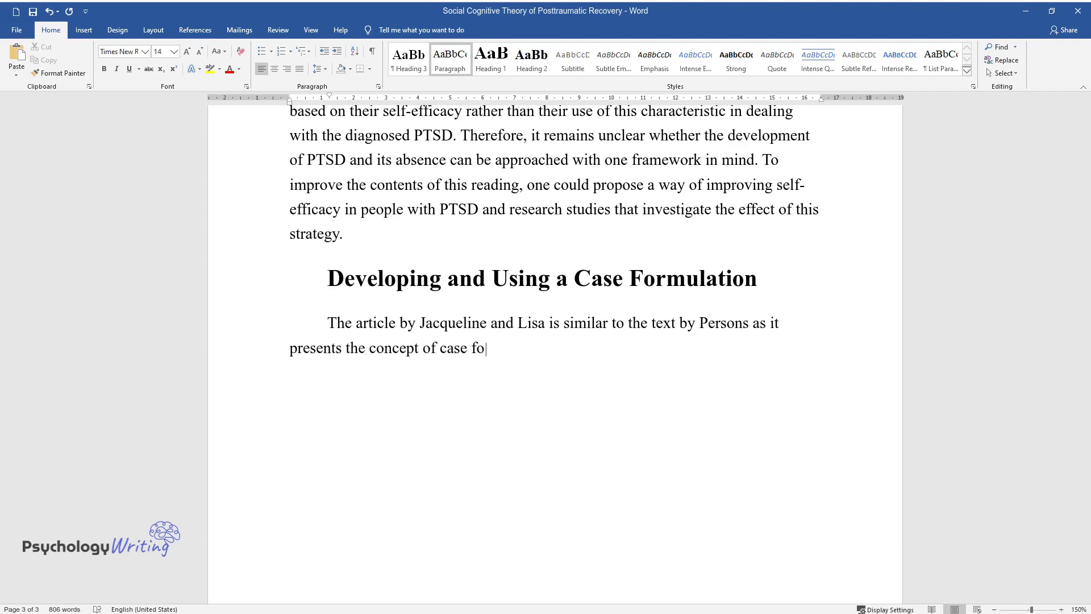
pyautogui.write('rmulation and provides an overview')
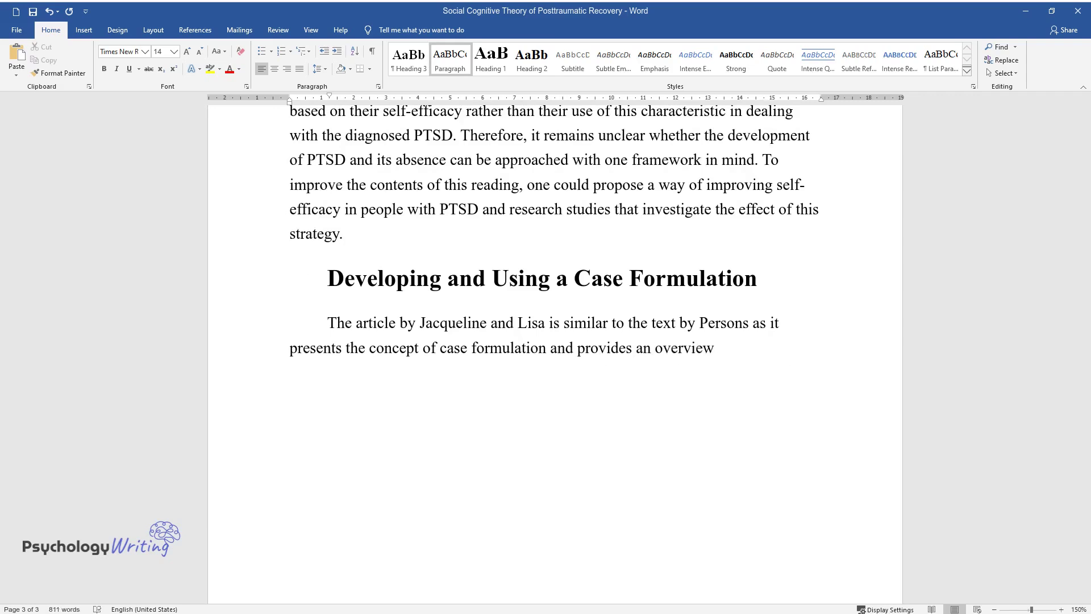
pyautogui.write(' of its main steps. The authors explain th')
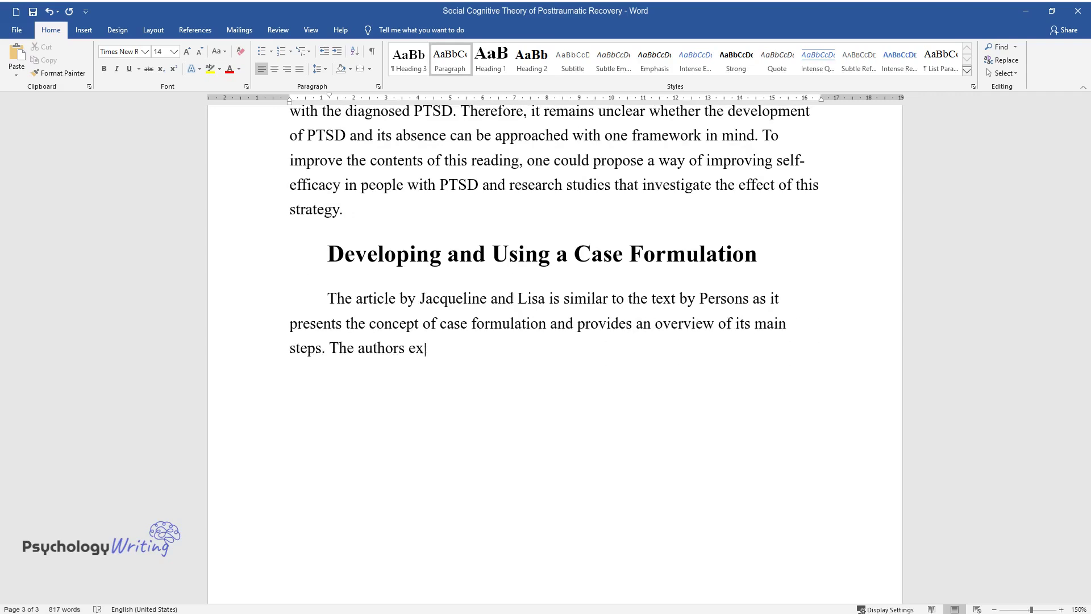
pyautogui.write('at formulation is a useful')
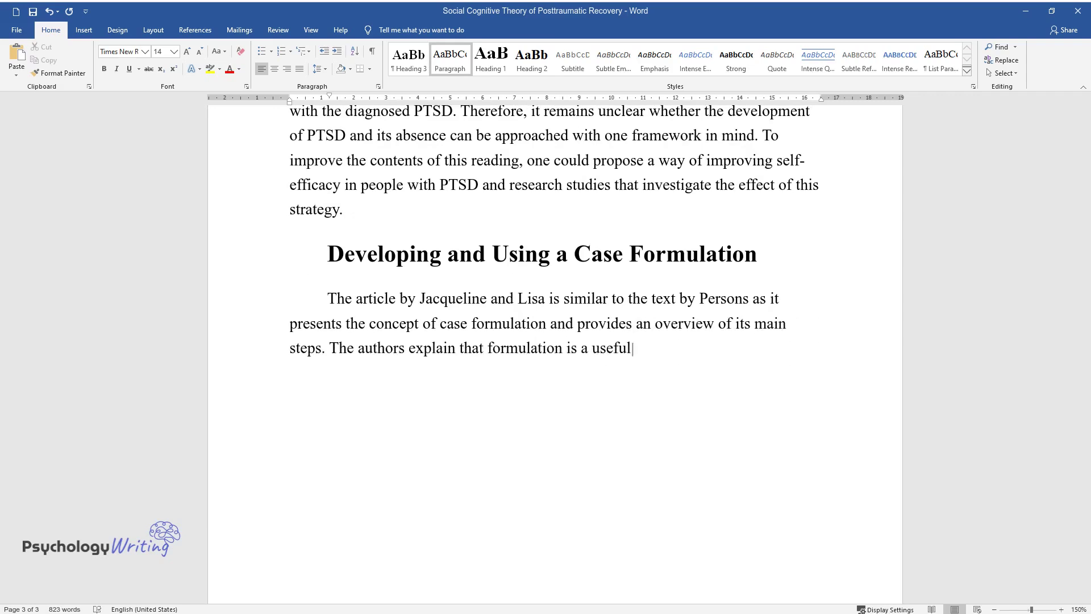
pyautogui.write(' technique in CBT since it uses the information provided by')
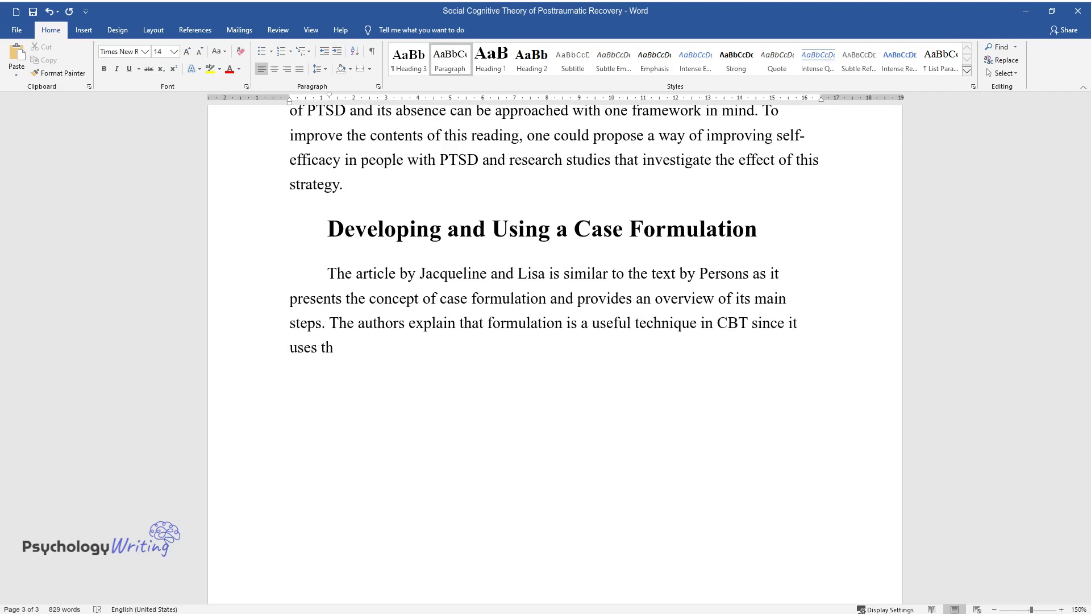
pyautogui.write(' the EST')
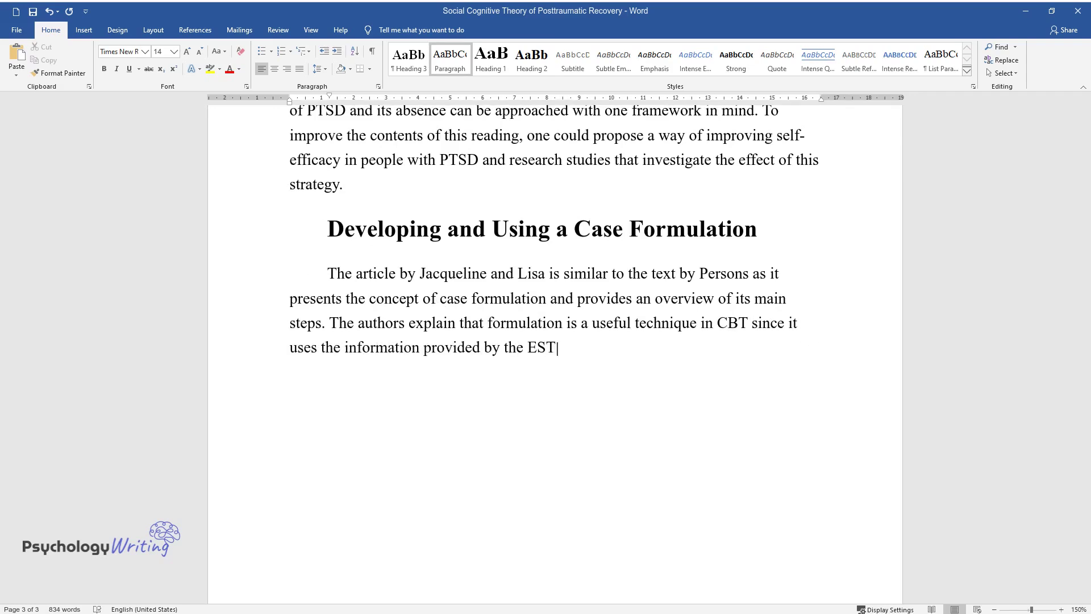
pyautogui.write('s while also resolving the problem')
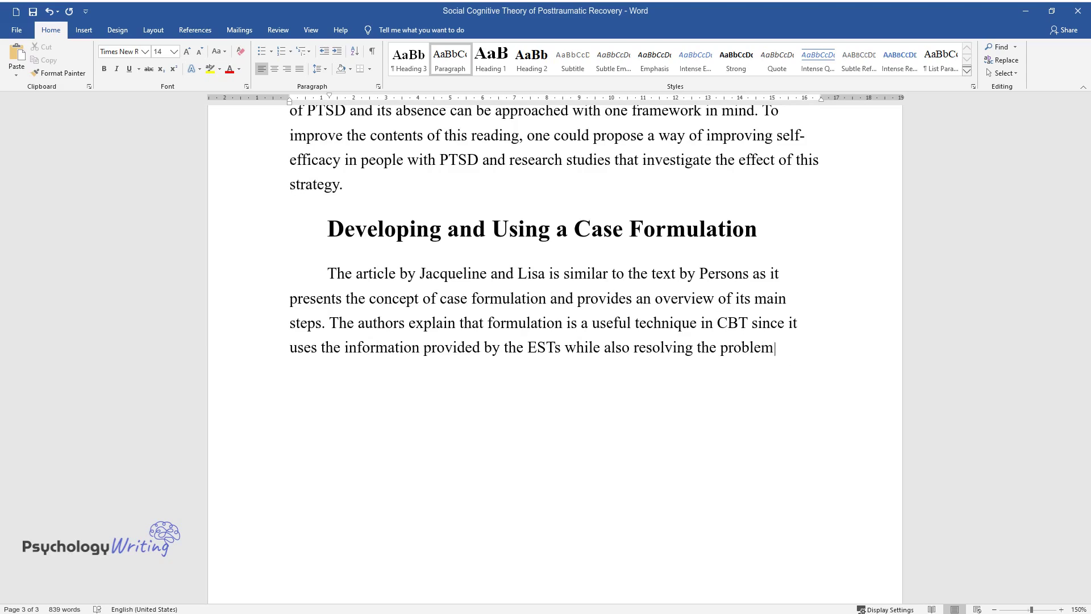
pyautogui.write('s that they do not address. The pi')
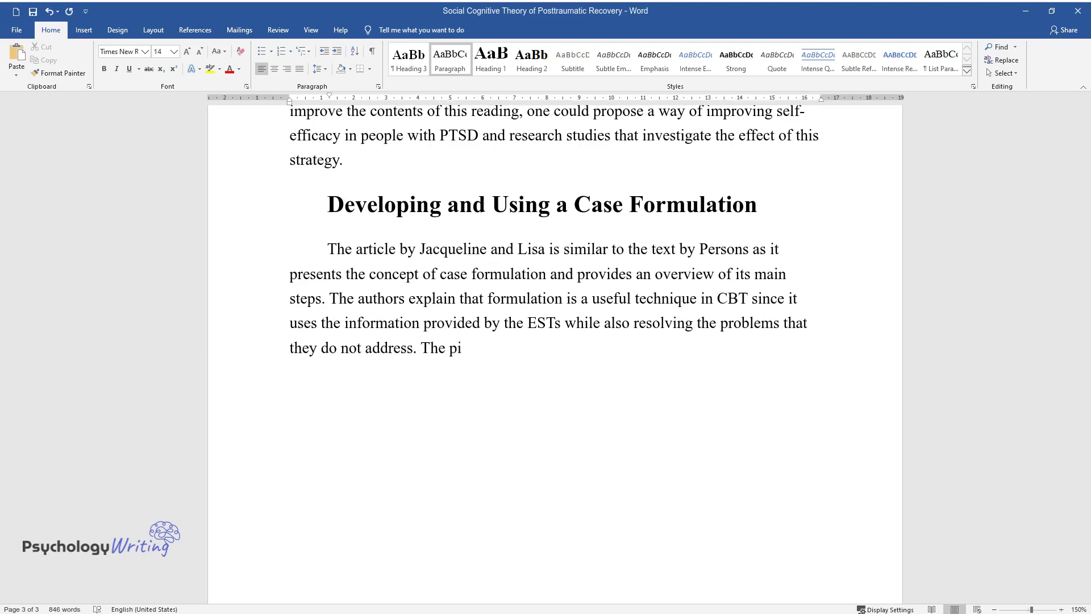
pyautogui.write('tfalls of ESTs are the assumptions')
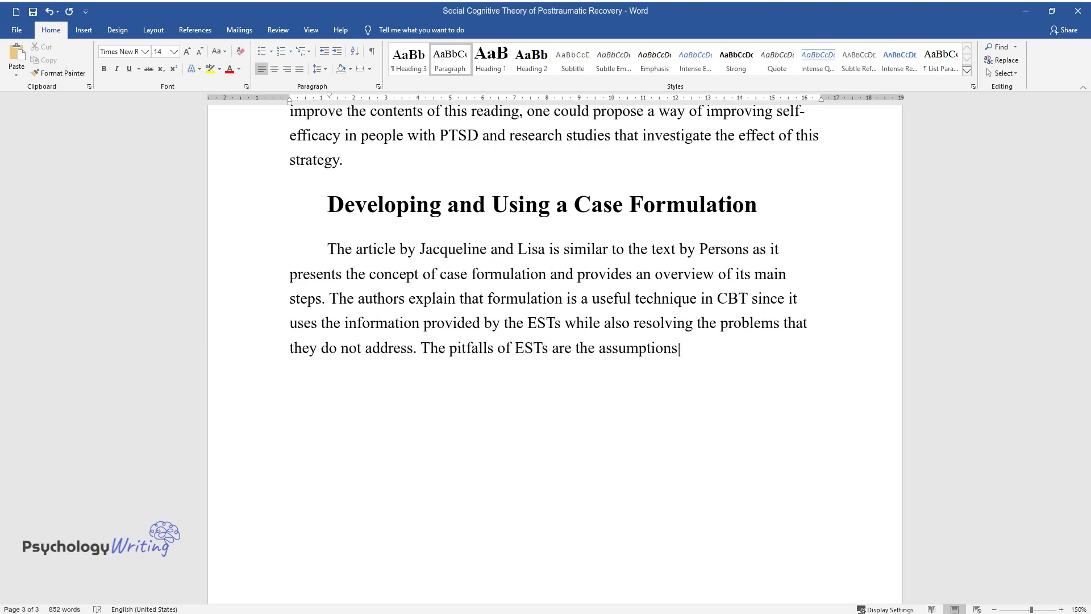
pyautogui.write(' that all patients are treated for one cond')
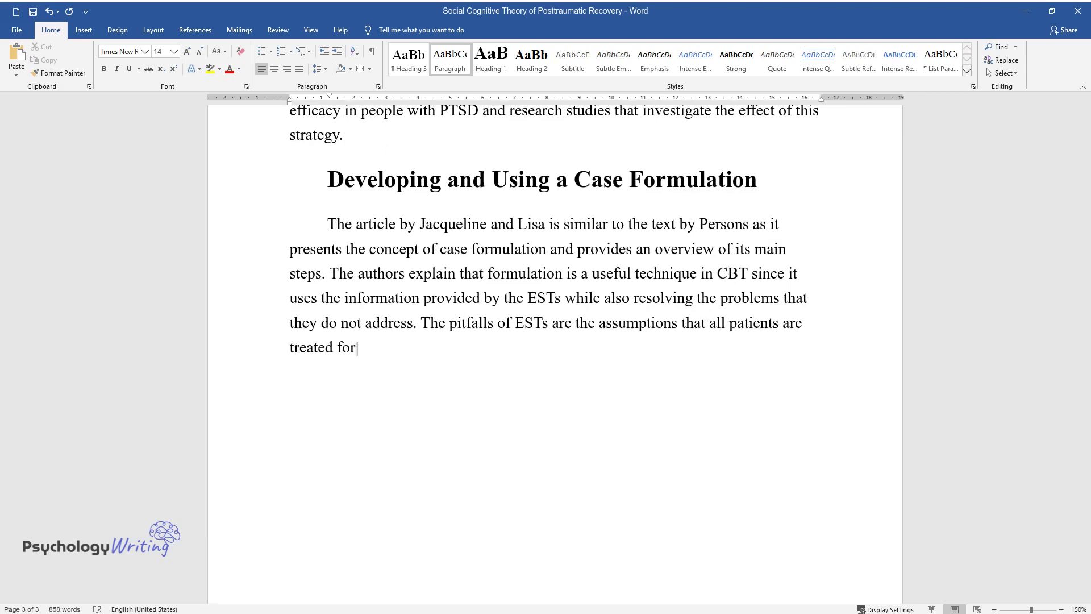
pyautogui.write('ition to remission, altho')
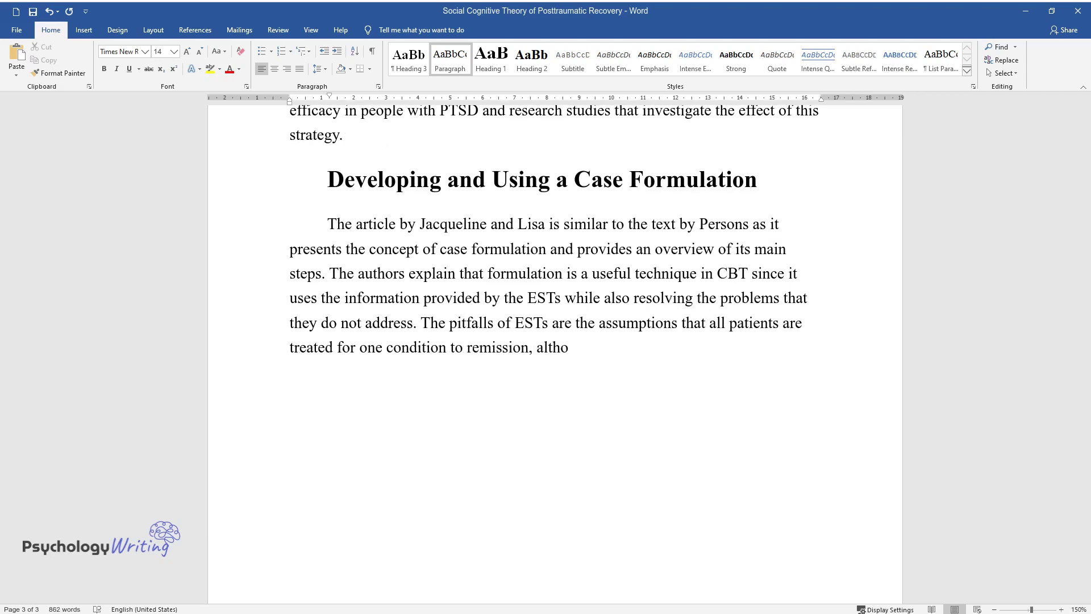
pyautogui.write('ugh, in many cases, both of these ')
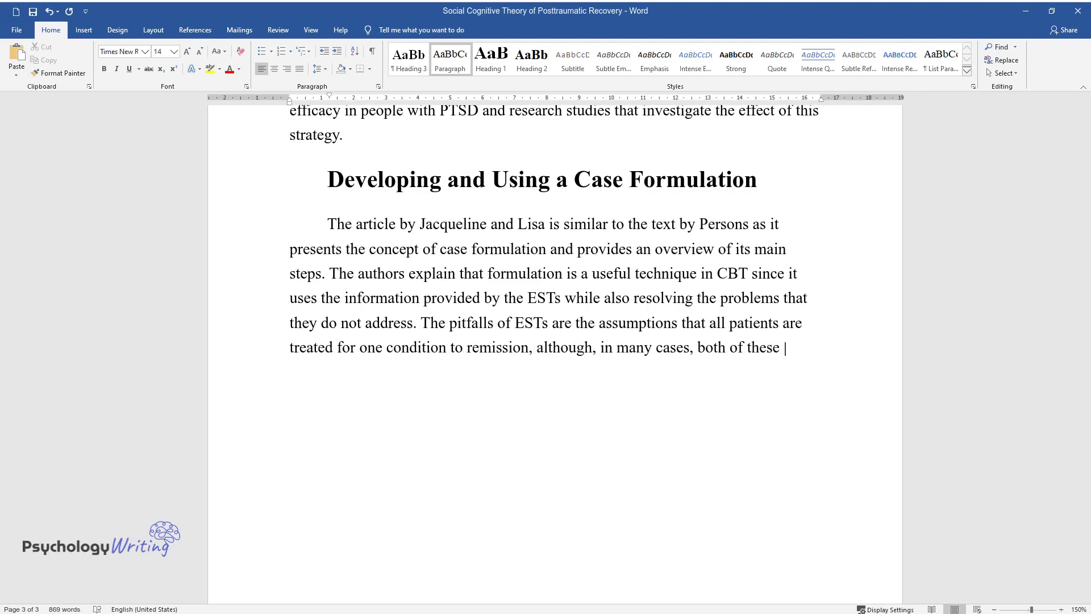
pyautogui.write('statements are not correct.')
# Step: Add a paragraph on formulation elements and alternative approaches, ending 'only one of the solutions in CBT.'
pyautogui.press('Return')
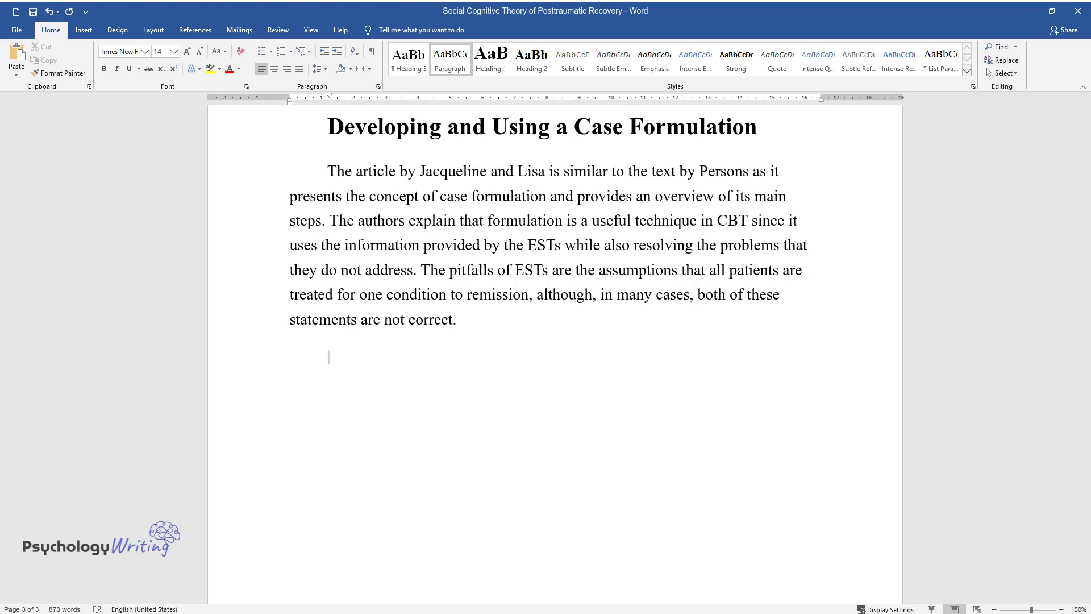
pyautogui.write('Then, the scholars focu')
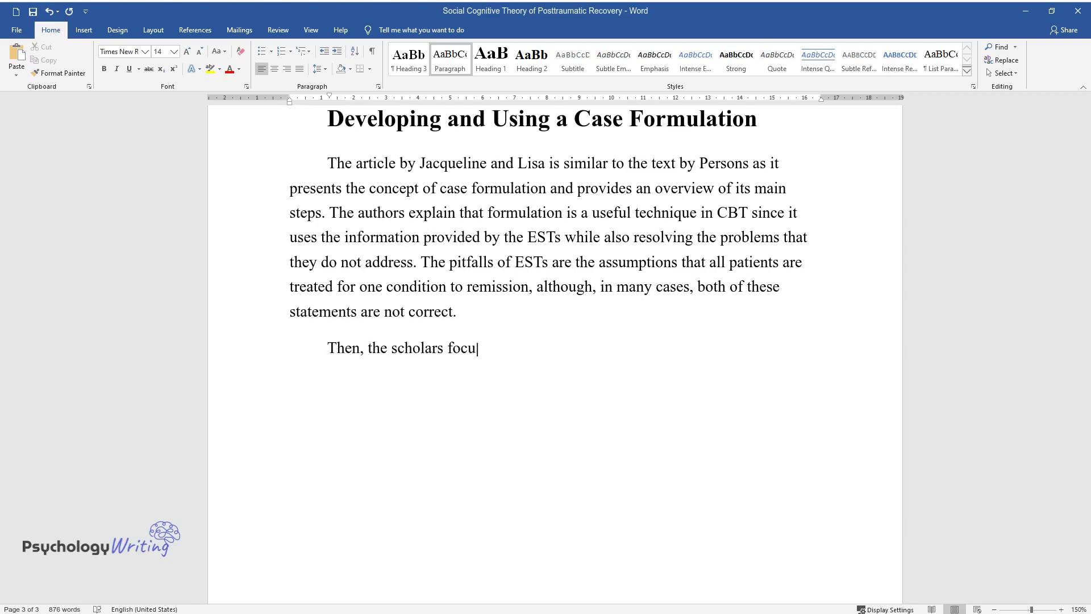
pyautogui.write('s on the elements of formulation')
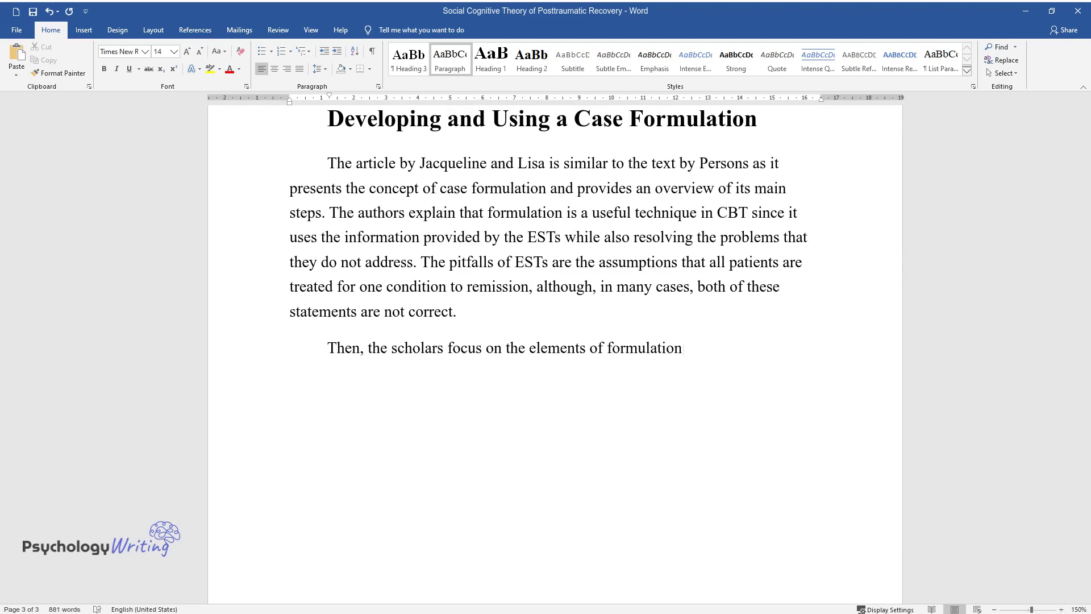
pyautogui.write(', distinguishing assessment, init')
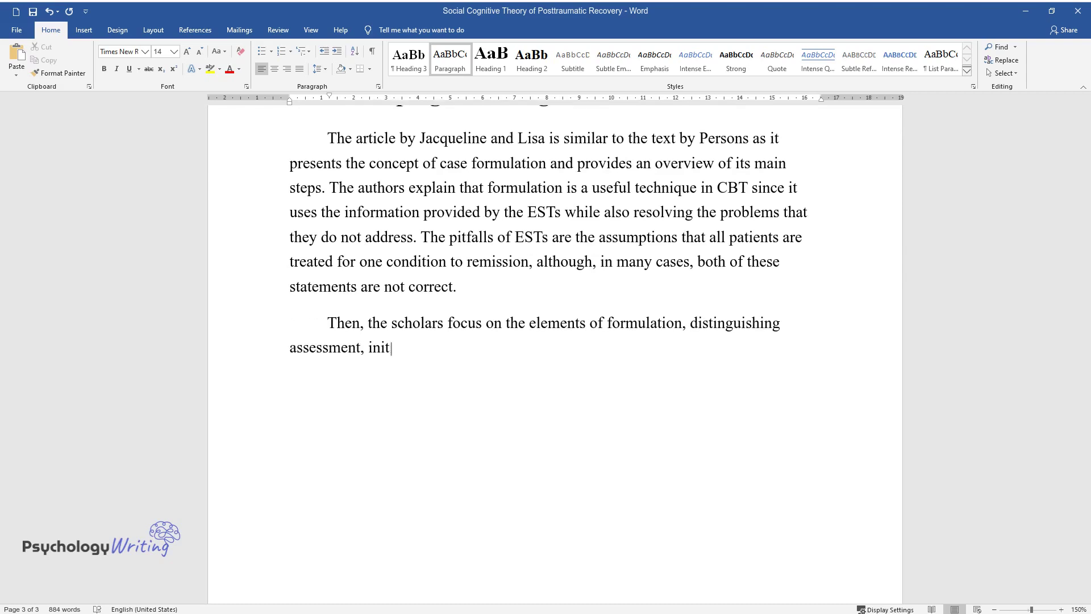
pyautogui.write('ial formulation, treatment plann')
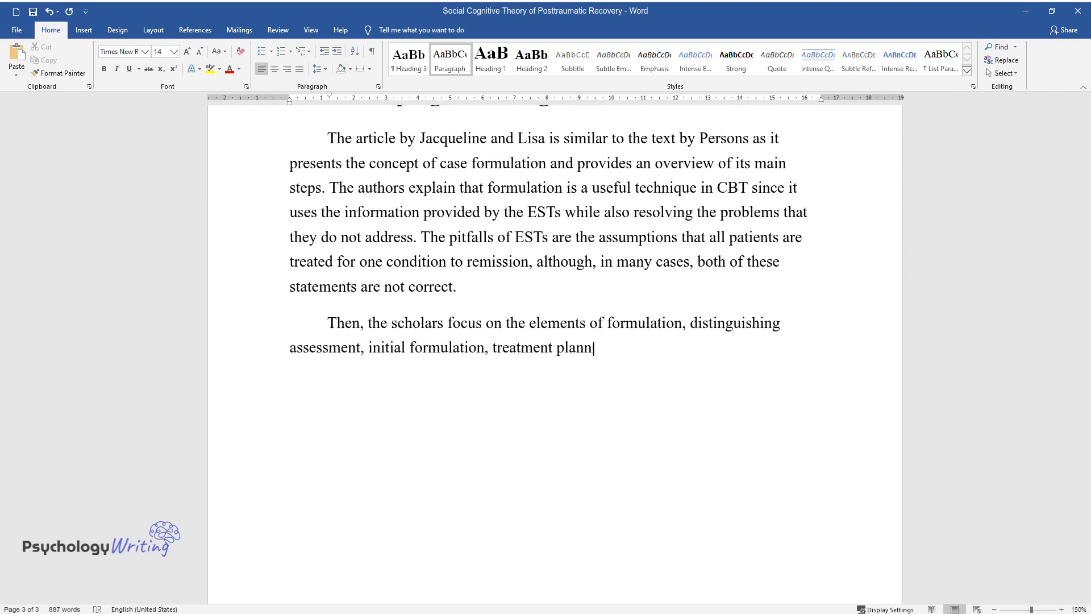
pyautogui.write('ing and consent, treatment, and ')
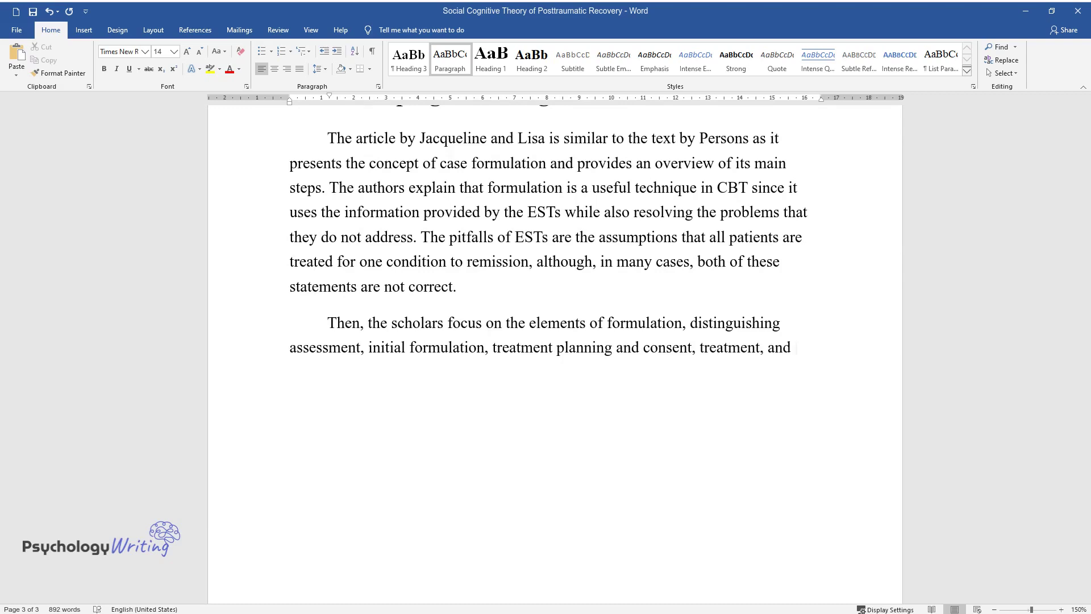
pyautogui.write('termination. Jacqueline and Lisa')
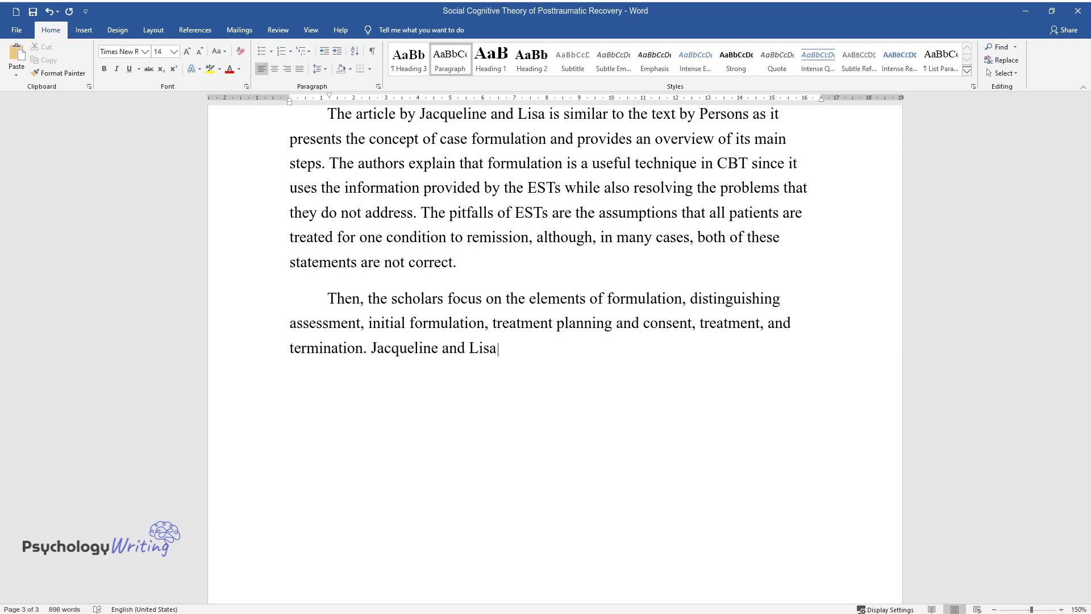
pyautogui.write(' also discuss the need for a ther')
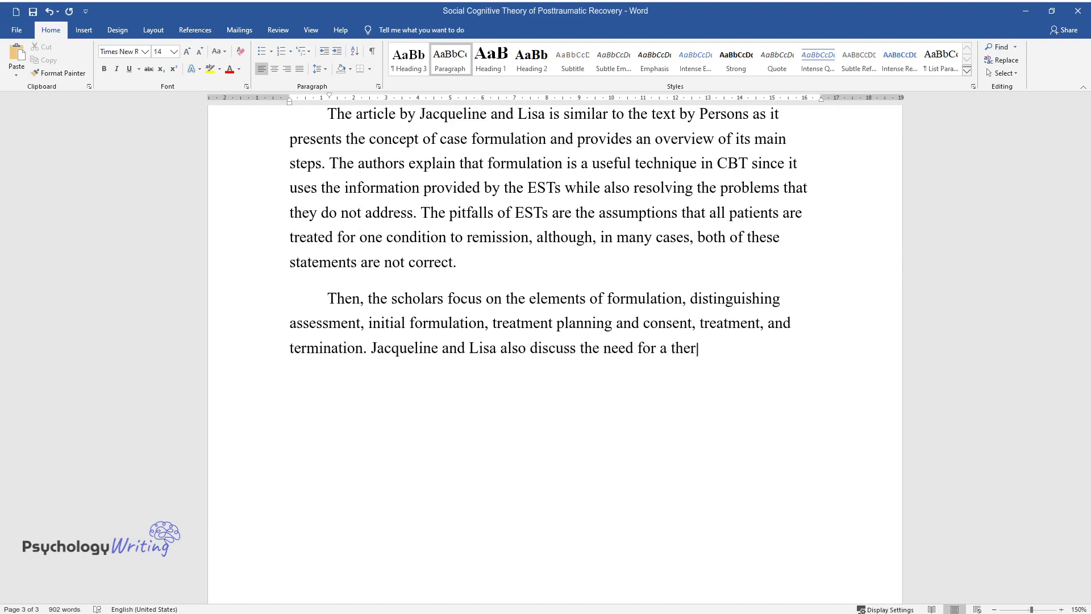
pyautogui.write('apeutic relationship, stating th')
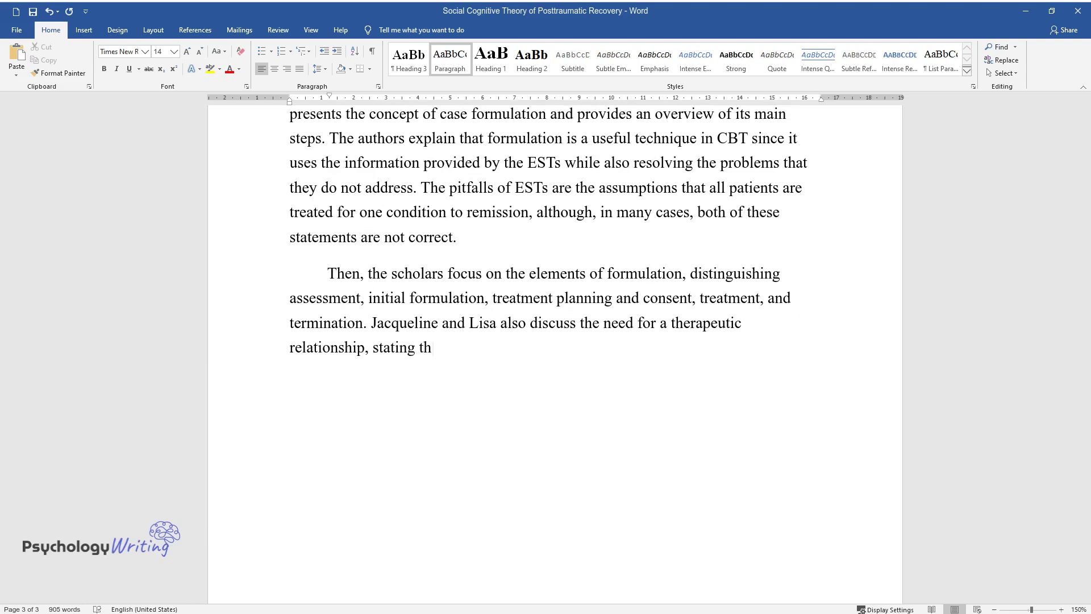
pyautogui.write('at it is a supporting factor for')
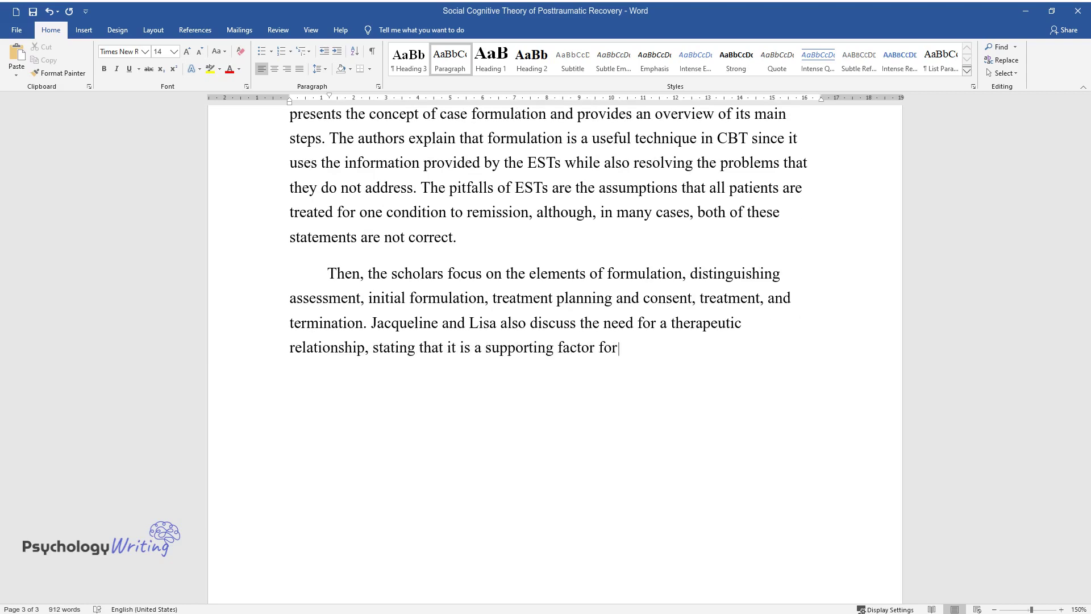
pyautogui.write(' all processes in CBT. Notably,')
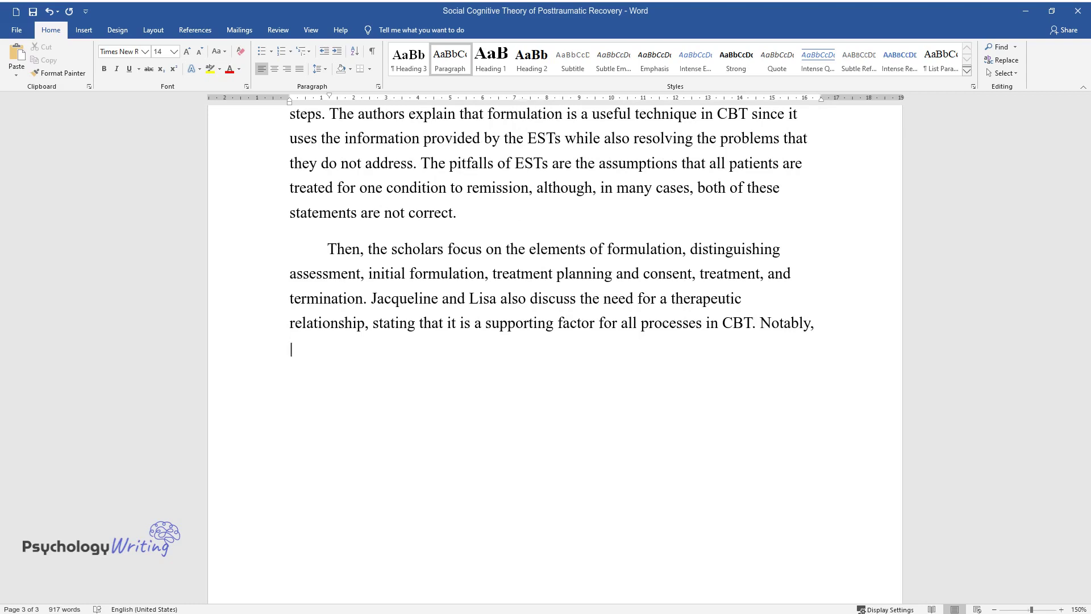
pyautogui.write(' the researchers list other appro')
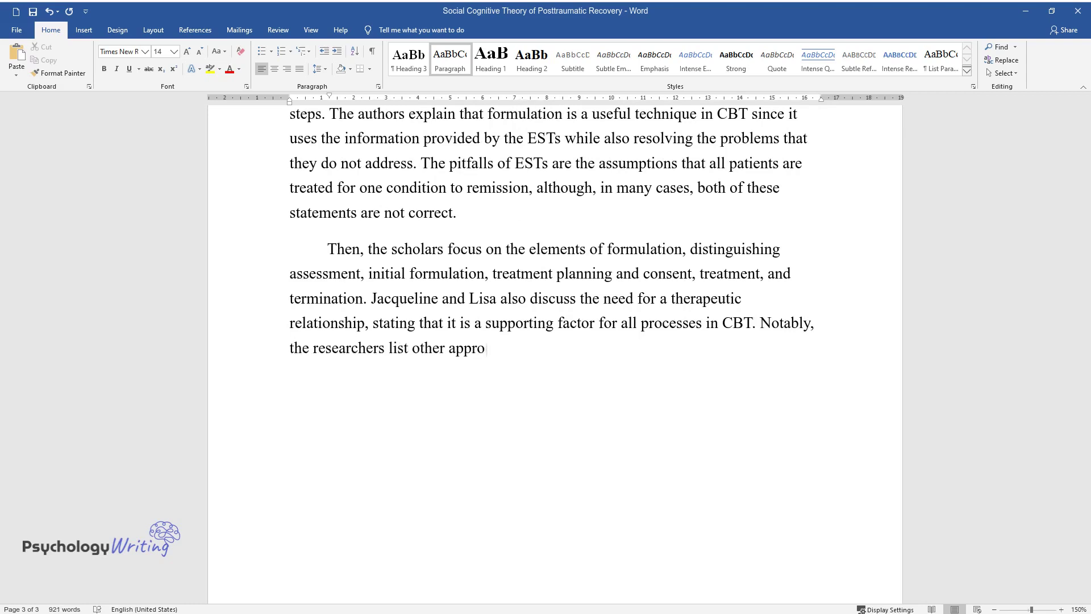
pyautogui.write('aches to case formulation, such a')
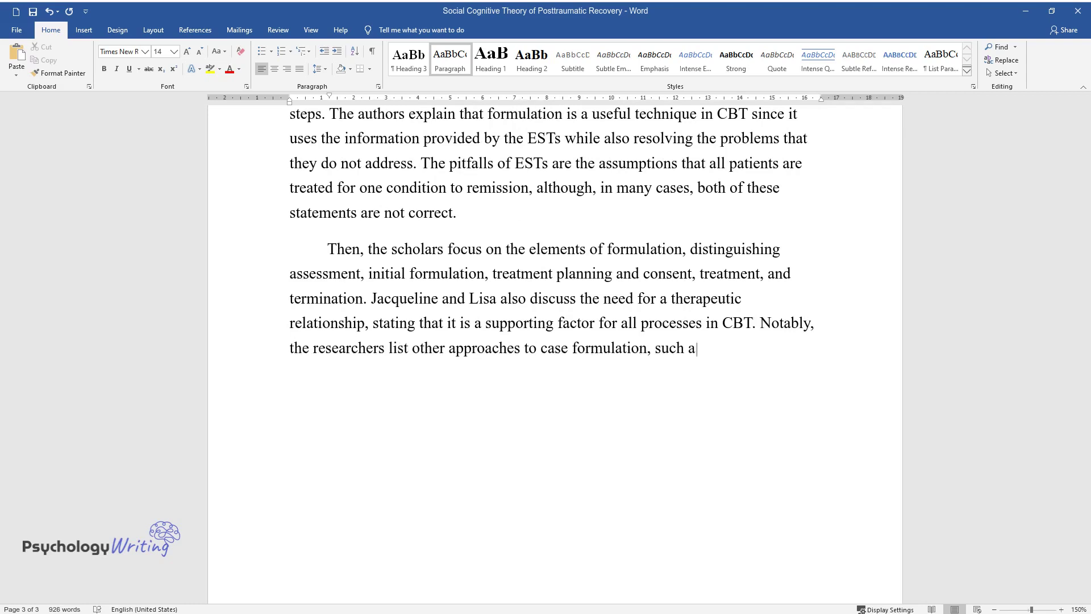
pyautogui.write('s functional analysis, B')
pyautogui.write("eck's co")
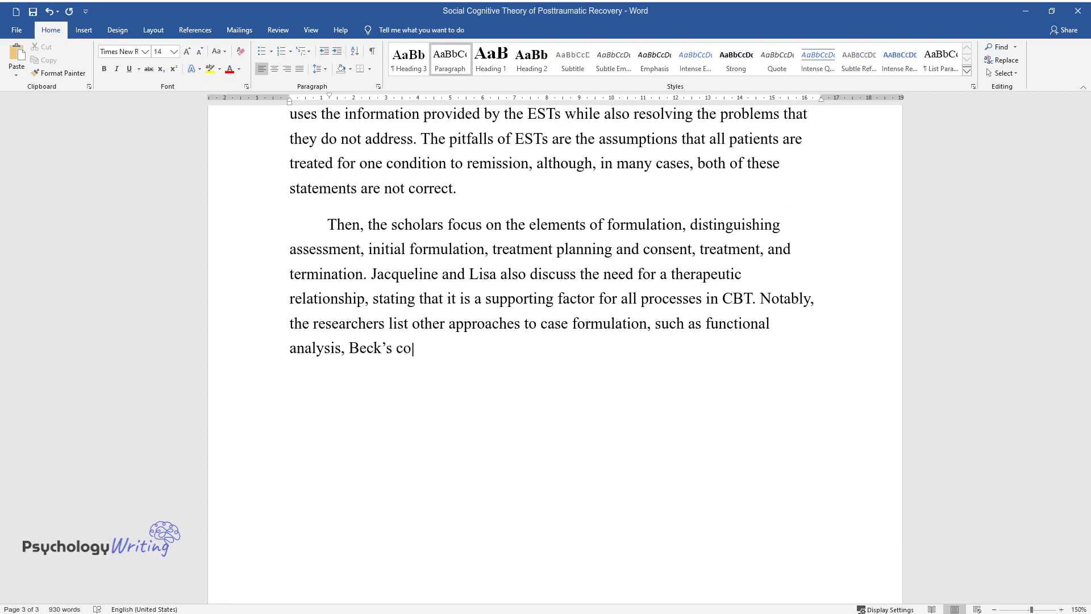
pyautogui.write('gnitive model, and Nezu, Nezy, a')
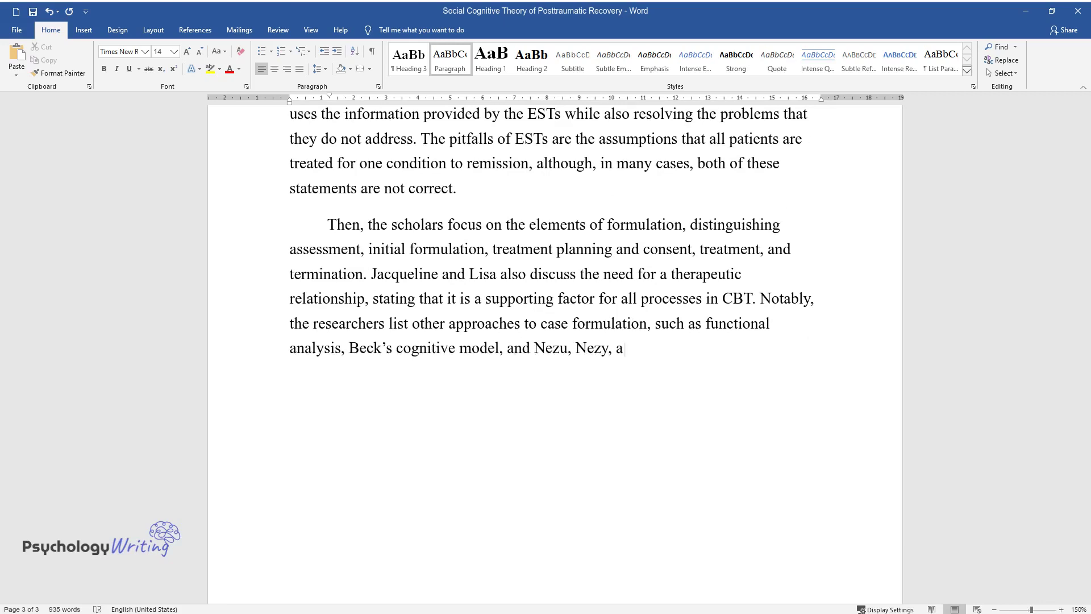
pyautogui.write("nd Lombardo's problem-sol")
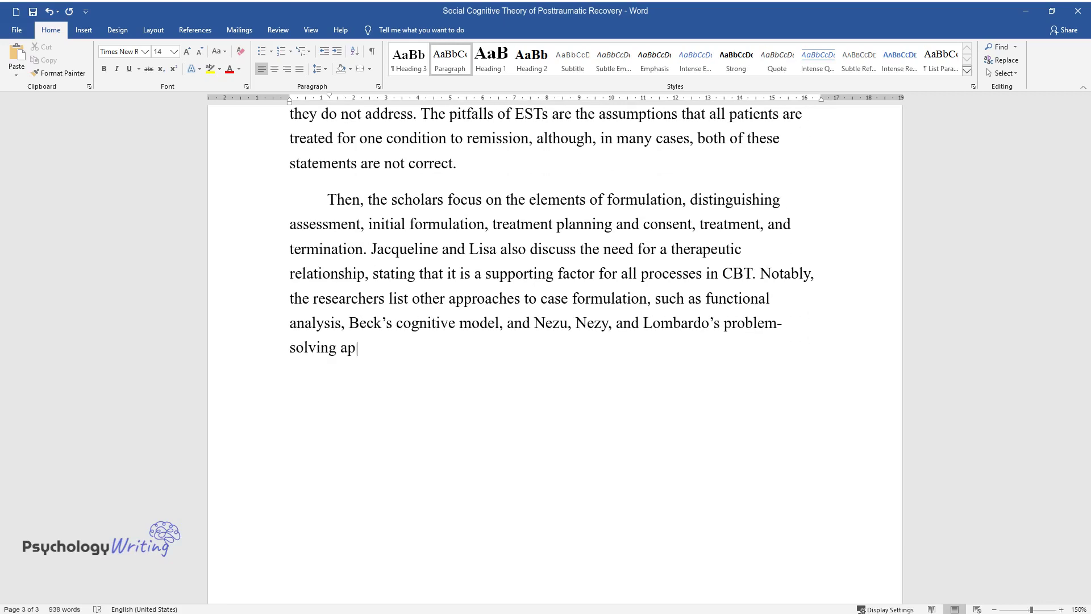
pyautogui.write('proach. These strategies are bro')
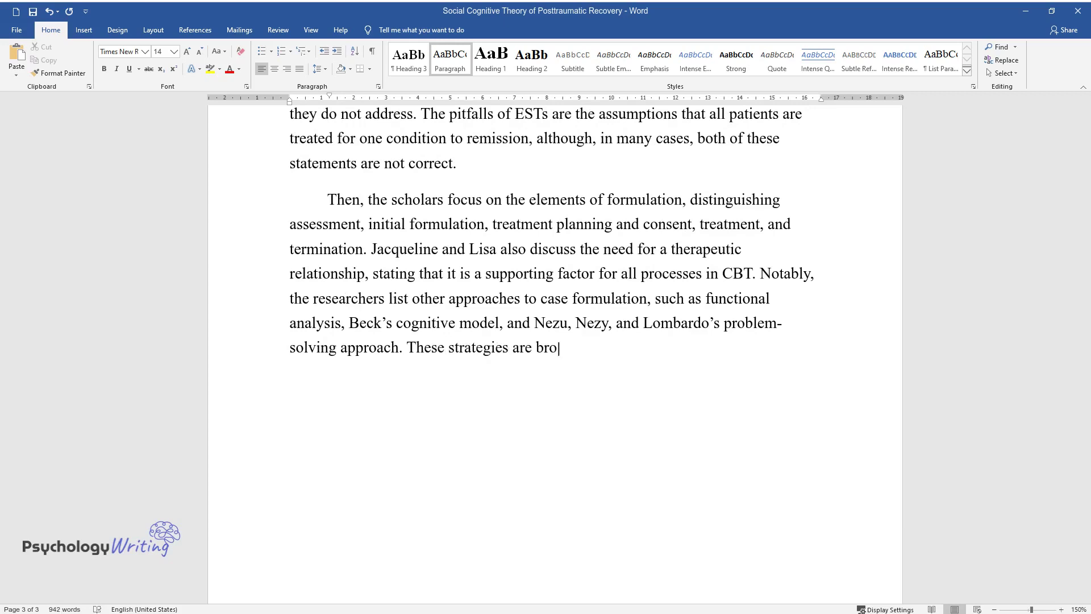
pyautogui.write('ught up to contrast their main po')
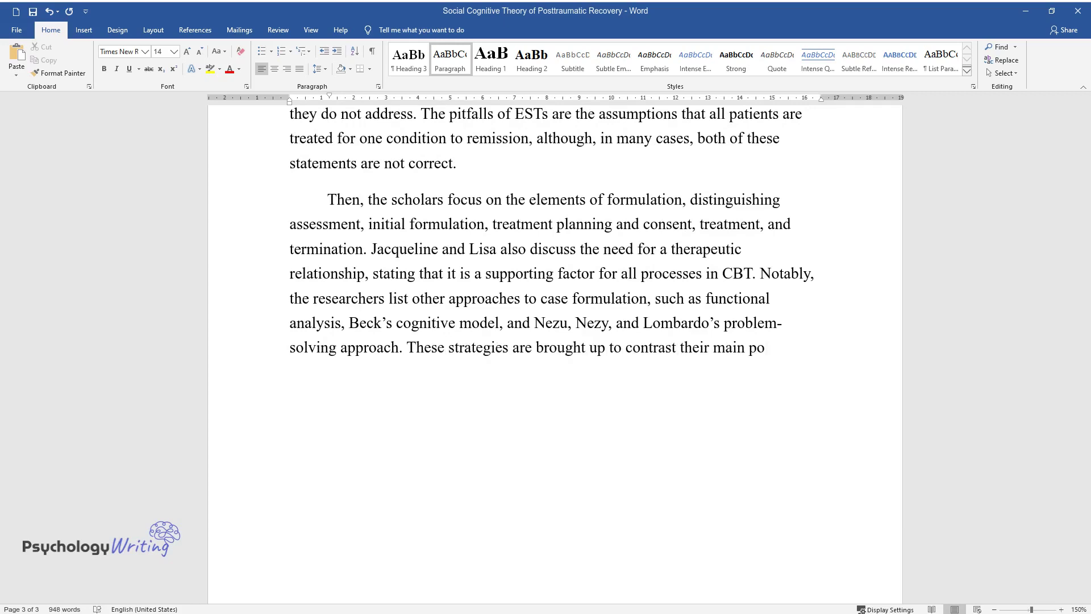
pyautogui.write('ints and show th')
pyautogui.write('at case formulati')
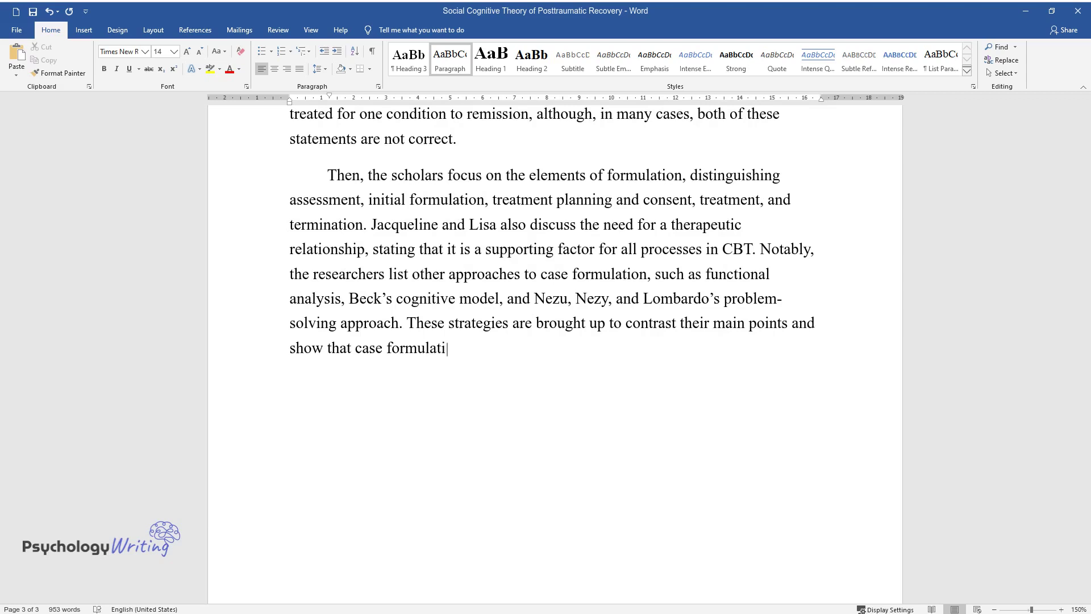
pyautogui.write('on is only one of the solutions ')
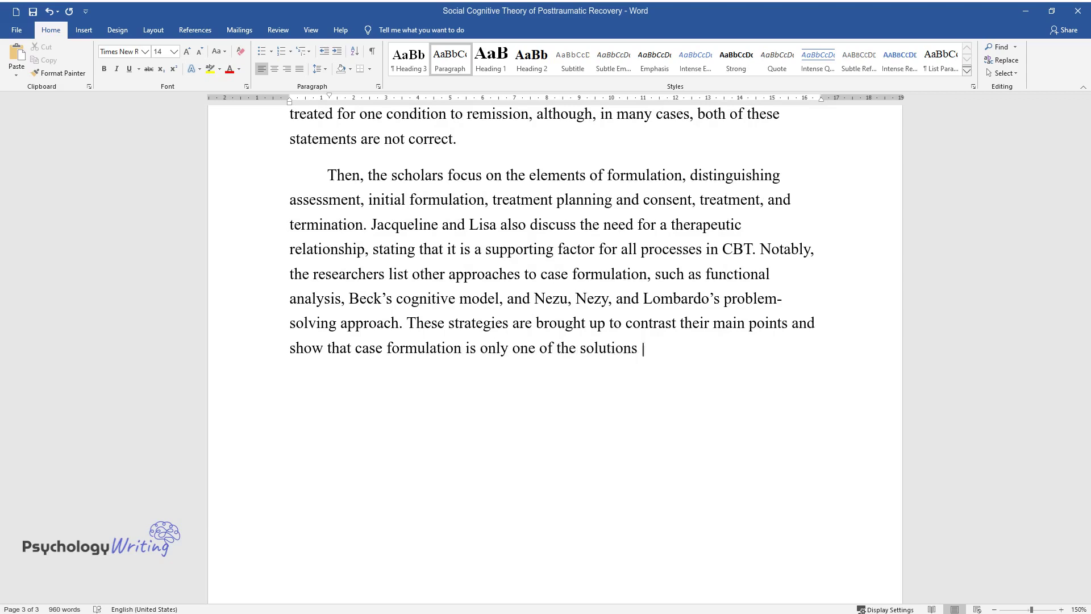
pyautogui.write('in CBT.')
pyautogui.press('Return')
# Step: Type the paragraph beginning 'It is apparent that' and ending 'as in other publications.'
pyautogui.write('It is ')
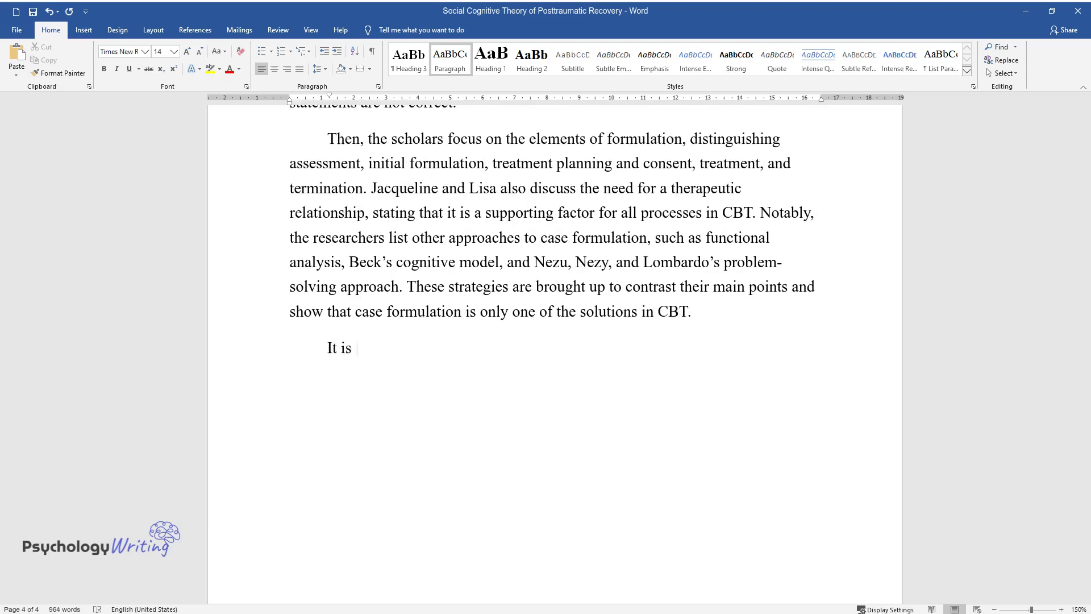
pyautogui.write('apparent that Jacqueline and Lisa use')
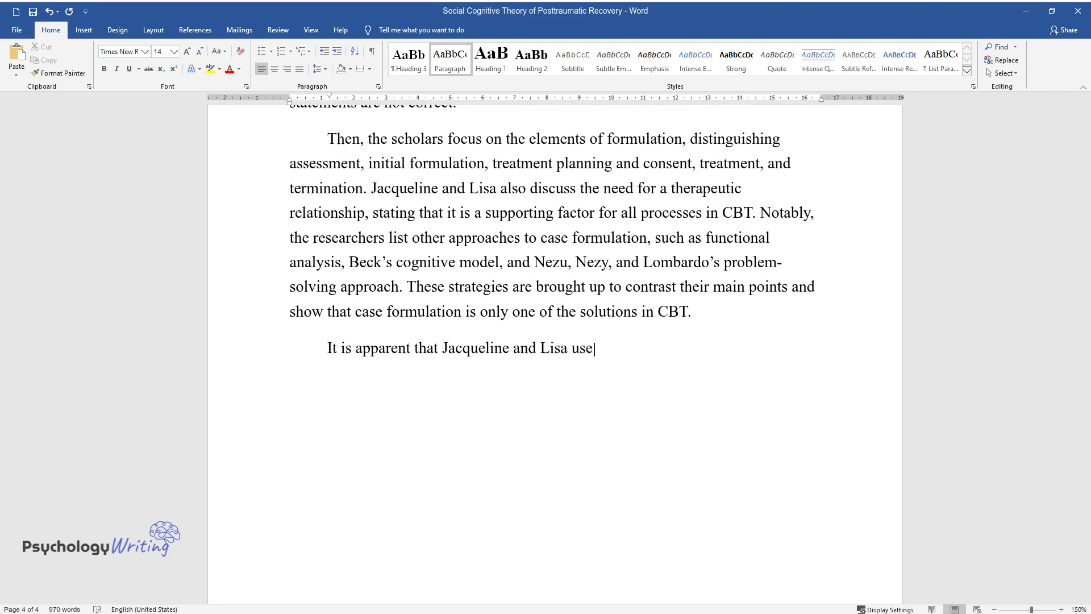
pyautogui.write(' an approach similar to other author')
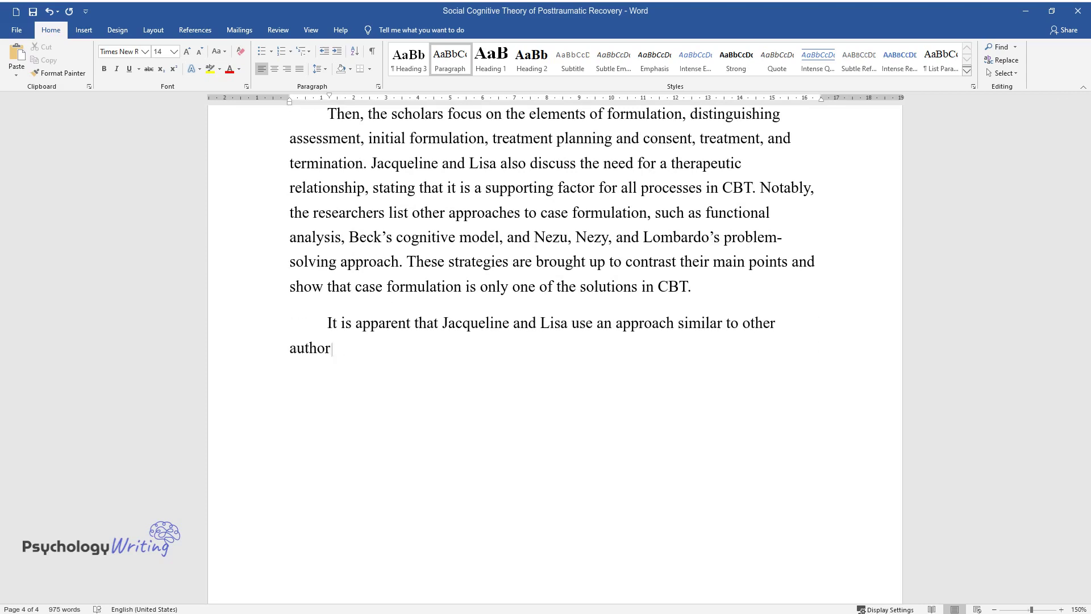
pyautogui.write('s when presenting the information ab')
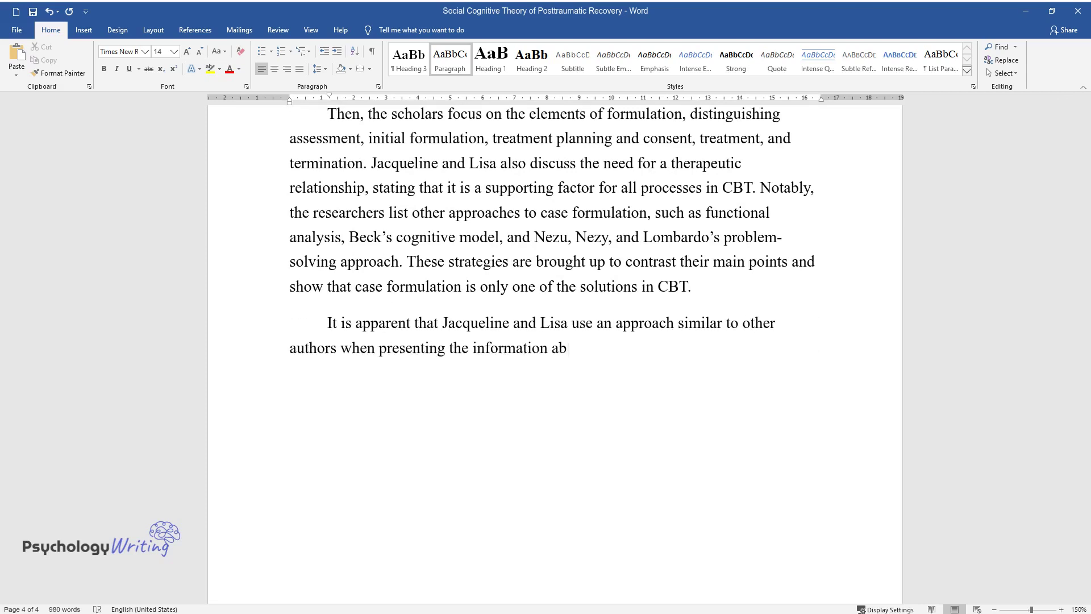
pyautogui.write('out case formulation. The list of rea')
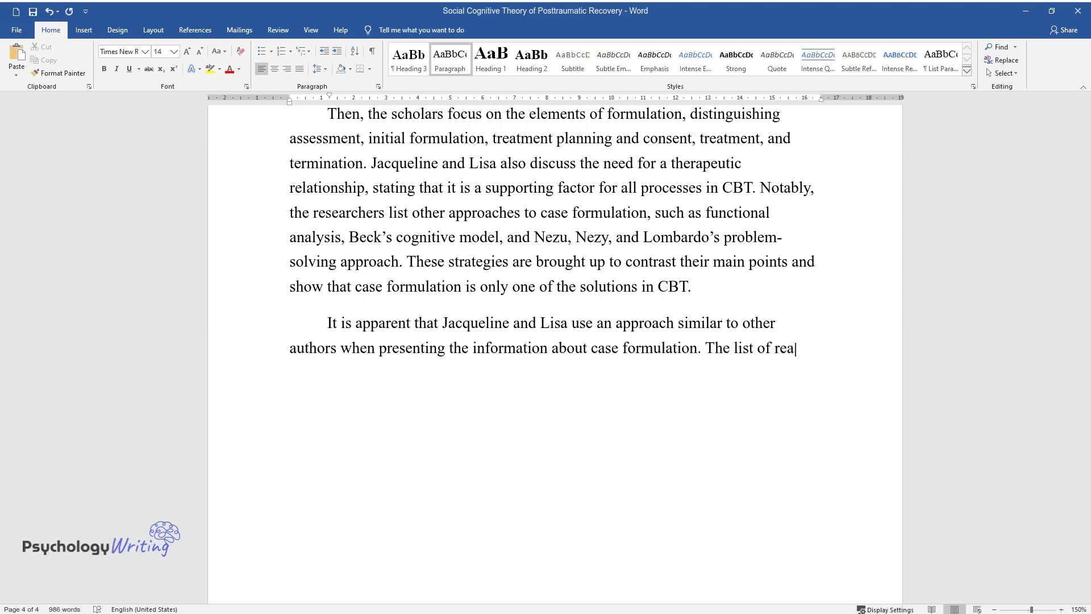
pyautogui.write('sons for using this method, as well ')
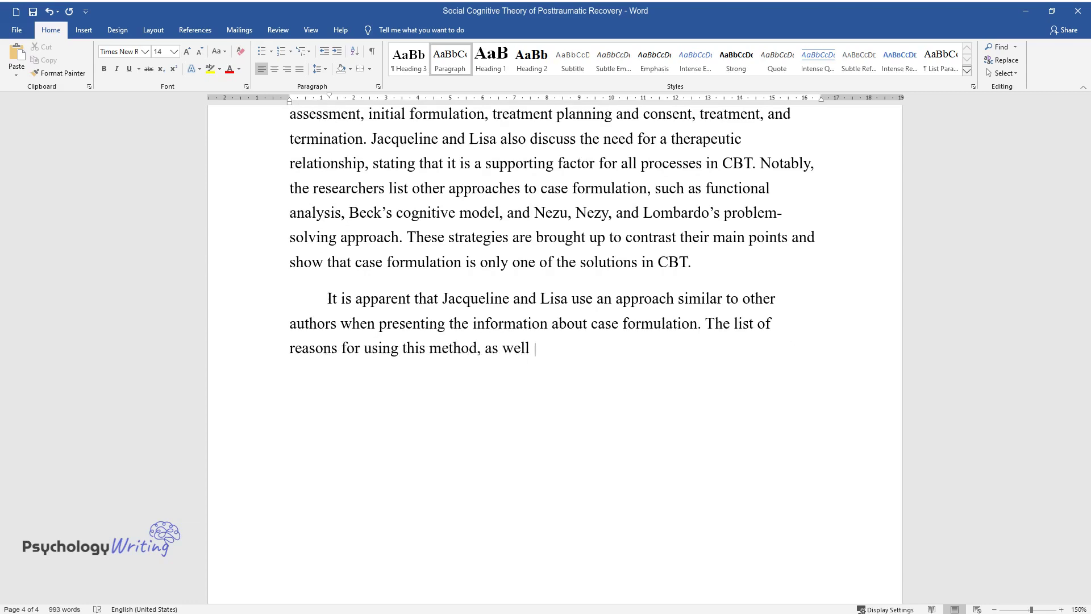
pyautogui.write('as its steps, it the same as in other publications.')
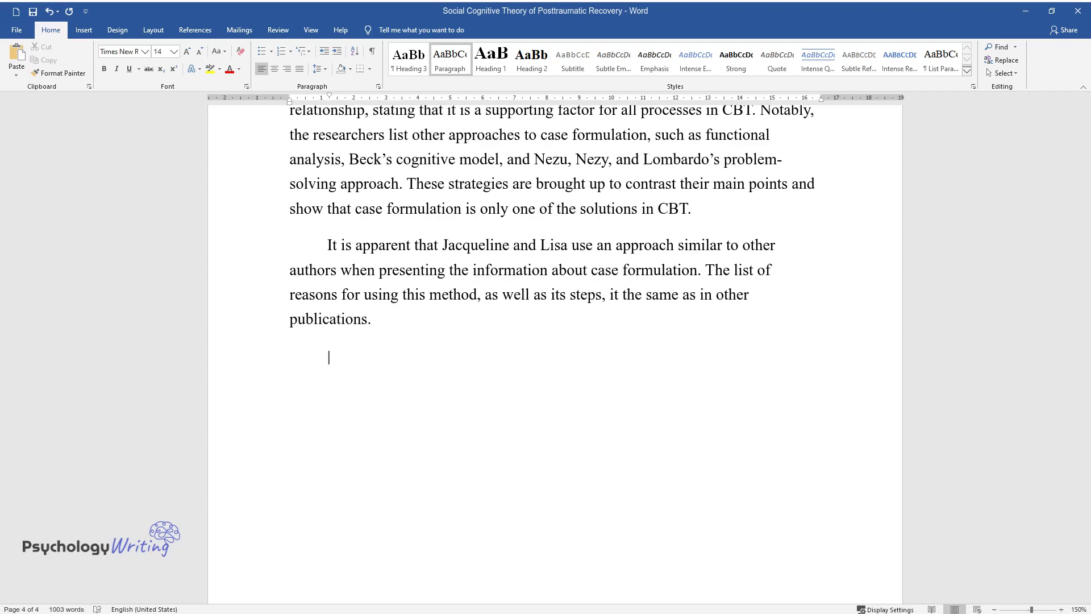
pyautogui.write('However, there is a lack of vigne')
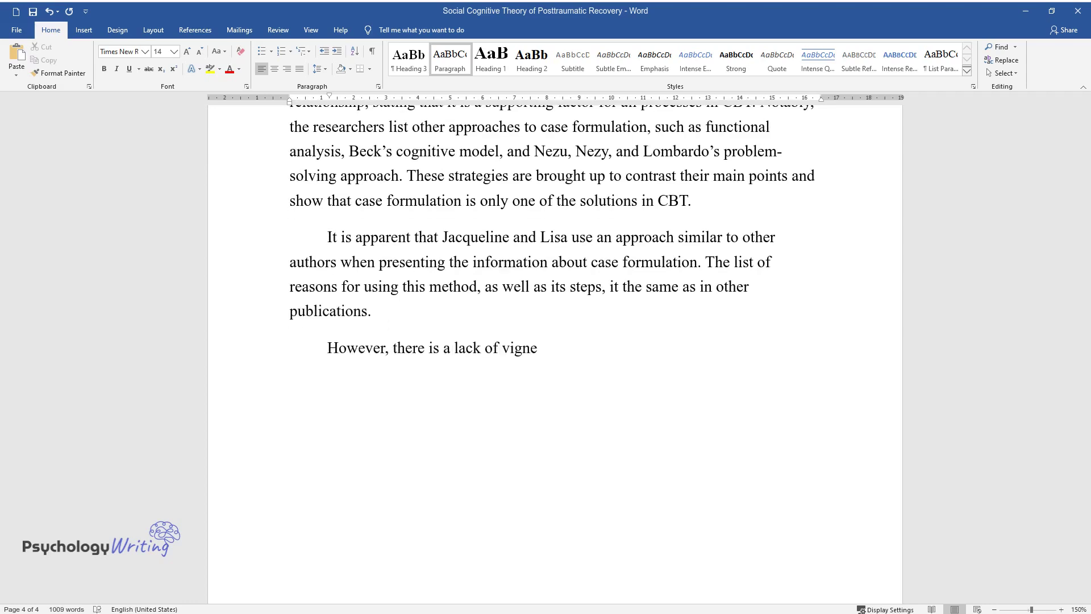
pyautogui.write('ttes providing clear examples of u')
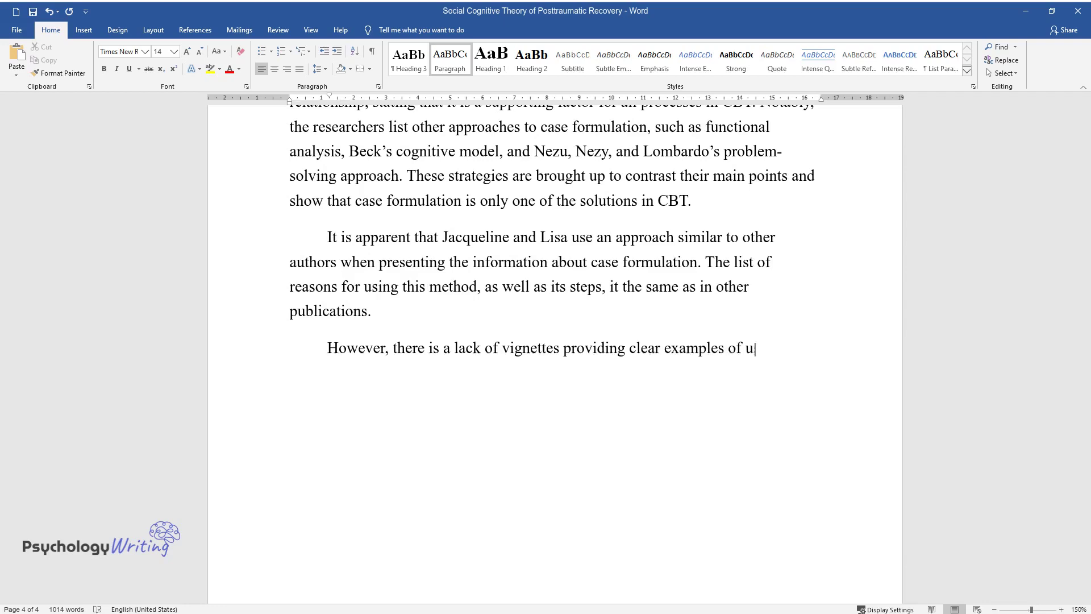
pyautogui.write('sing case formulation in particula')
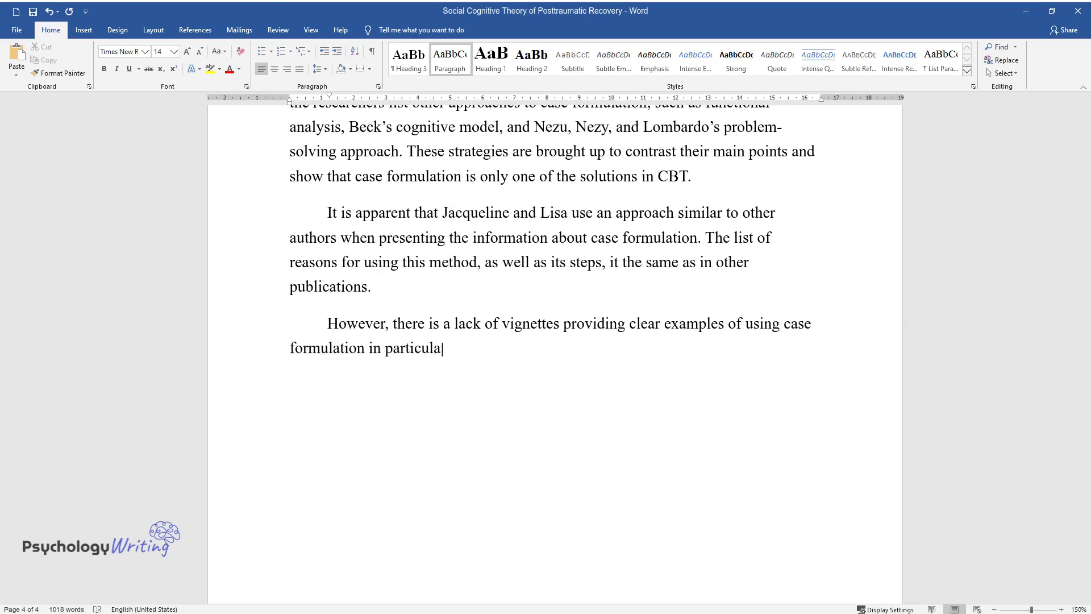
pyautogui.write('r cases. The only case present in t')
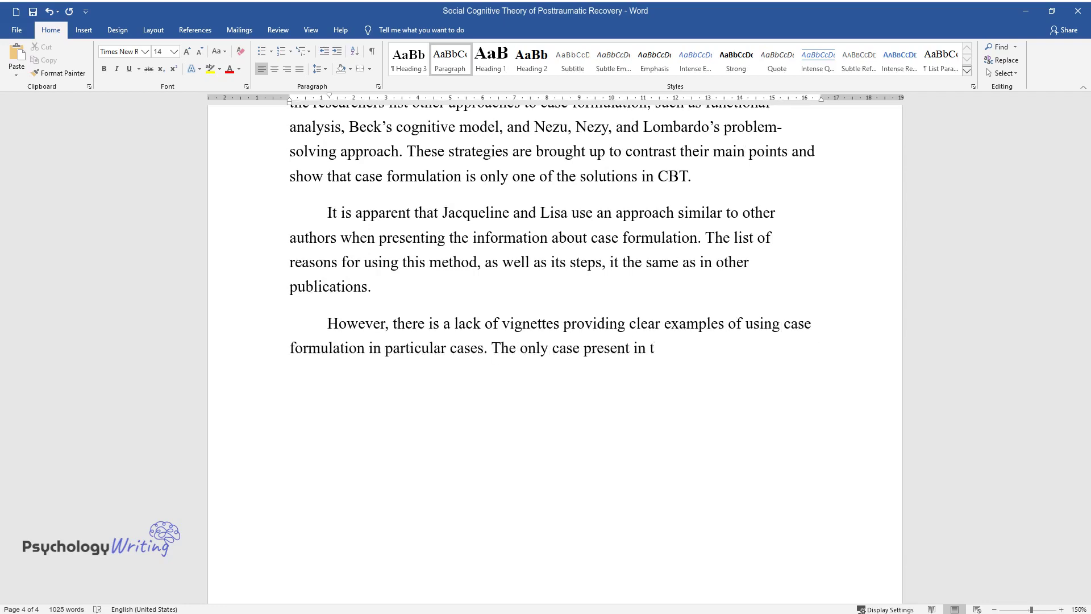
pyautogui.write("he text describes how initial case formulation using Beck's theory is completed. While")
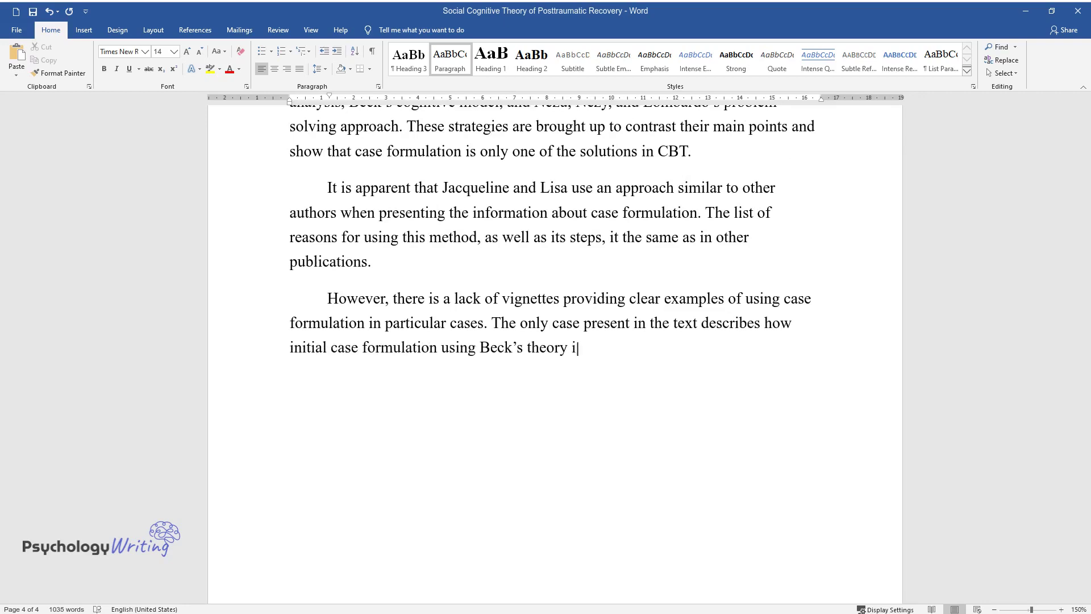
pyautogui.write(' this part of the')
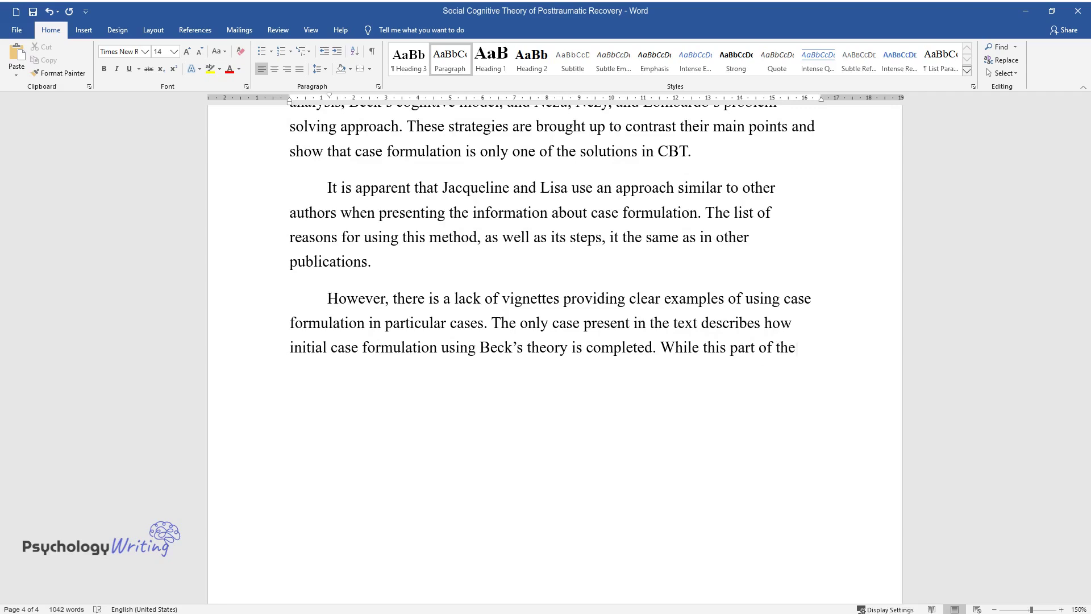
pyautogui.write(' paper is informative, the absence ')
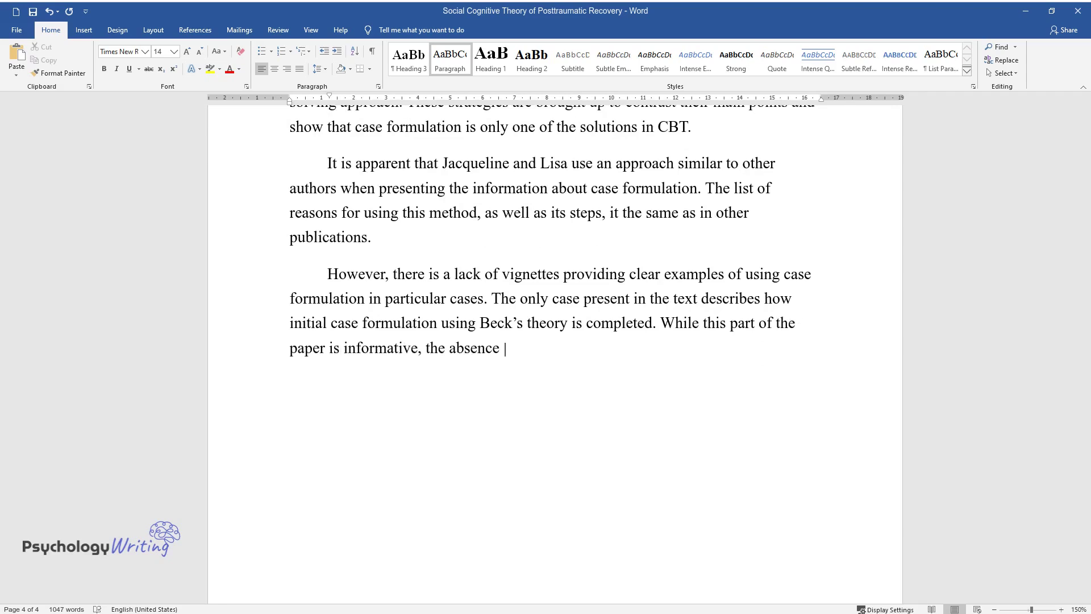
pyautogui.write('ther part')
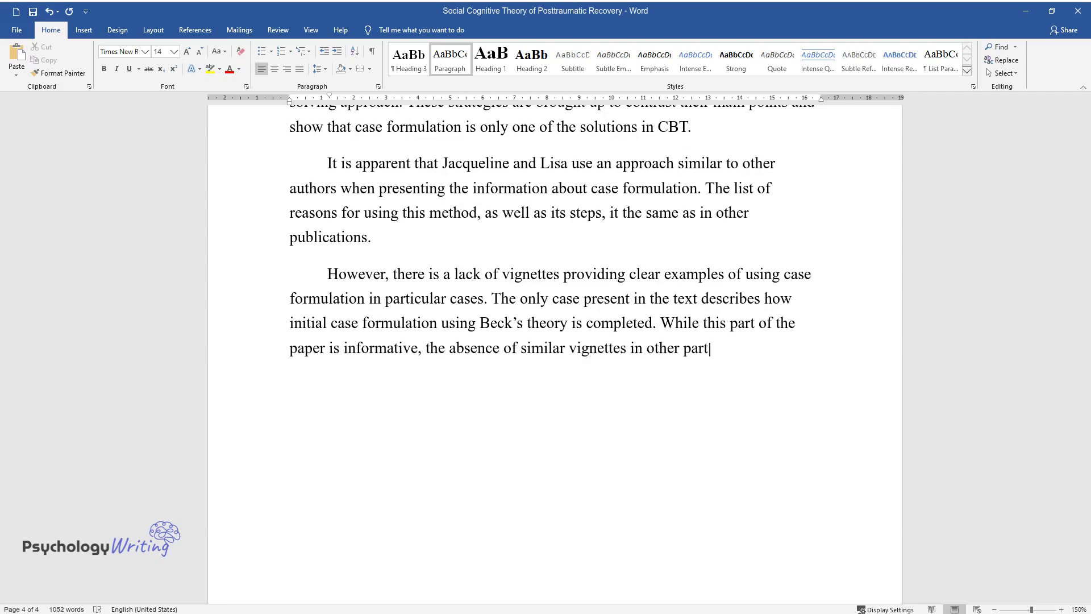
pyautogui.write("s of the text limits one's comprehension of")
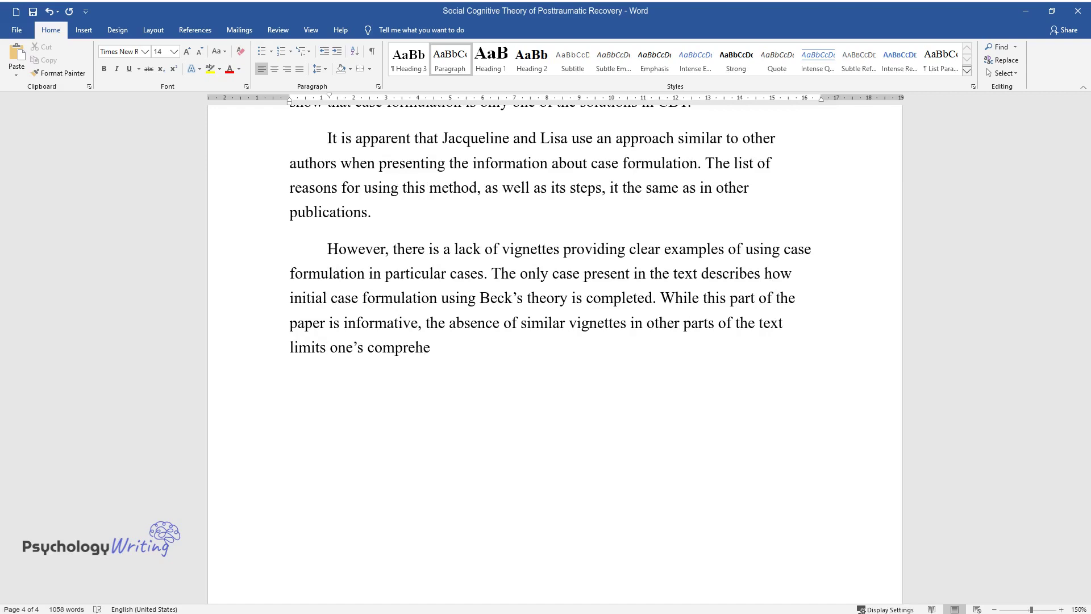
pyautogui.write(' the topic. Overall, the t')
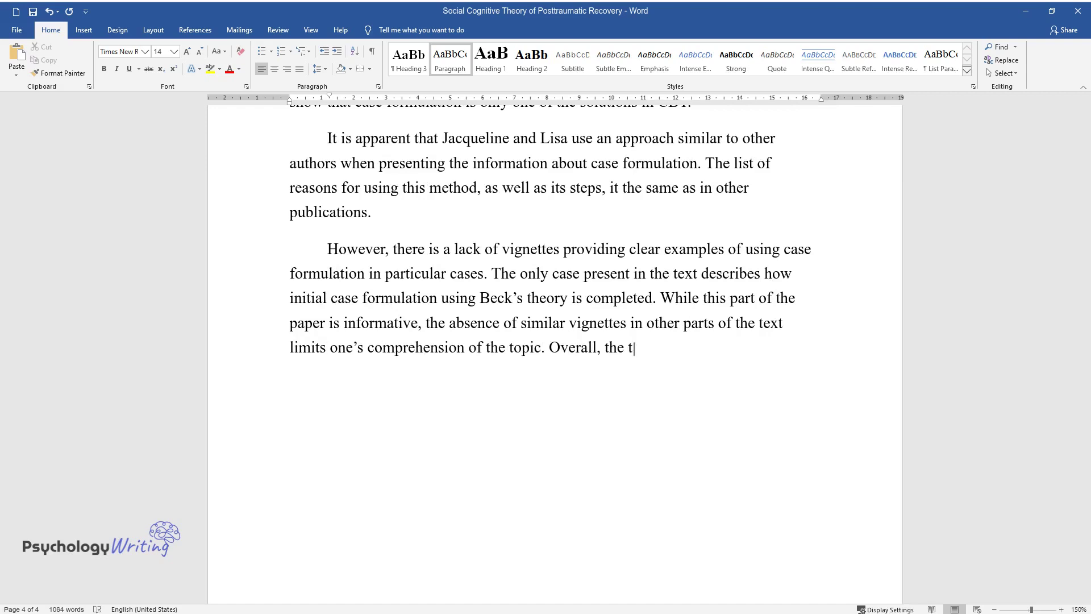
pyautogui.write('ext could be improved by providing ')
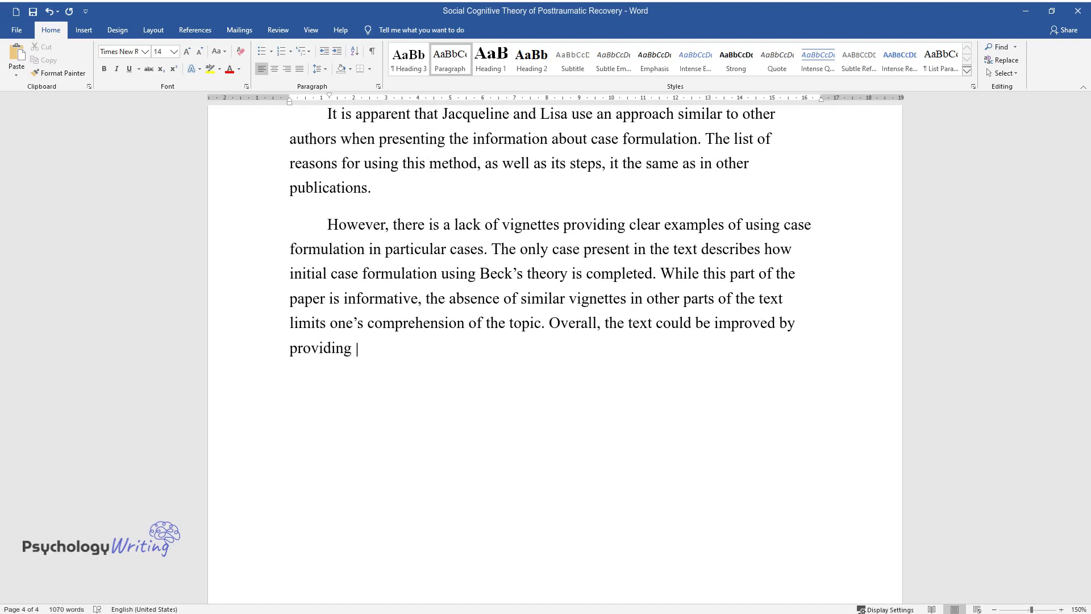
pyautogui.write('more information that would help a')
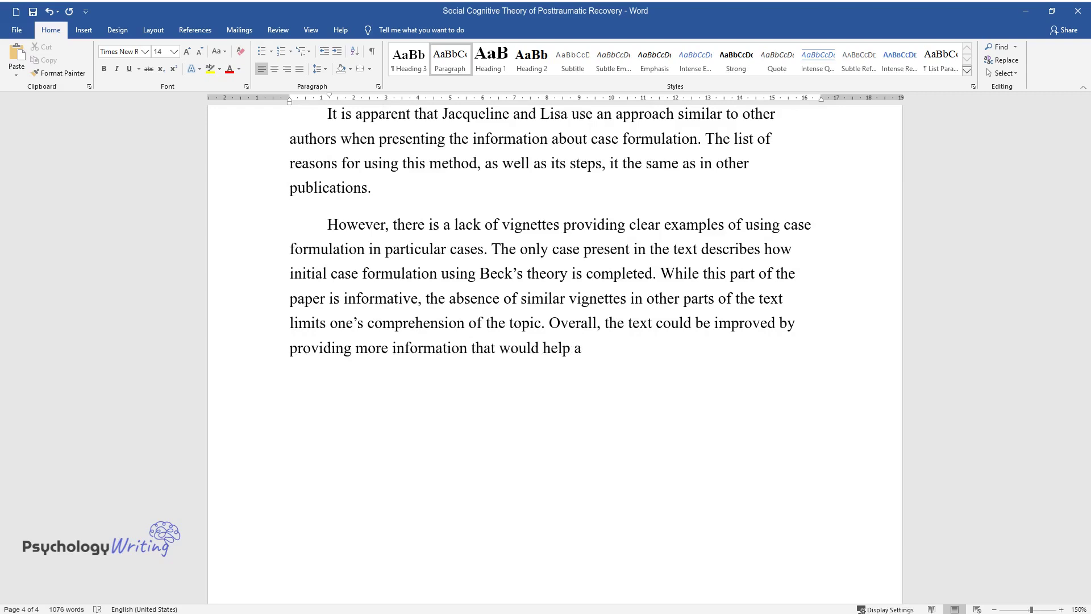
pyautogui.write(' clinician to adapt the general inf')
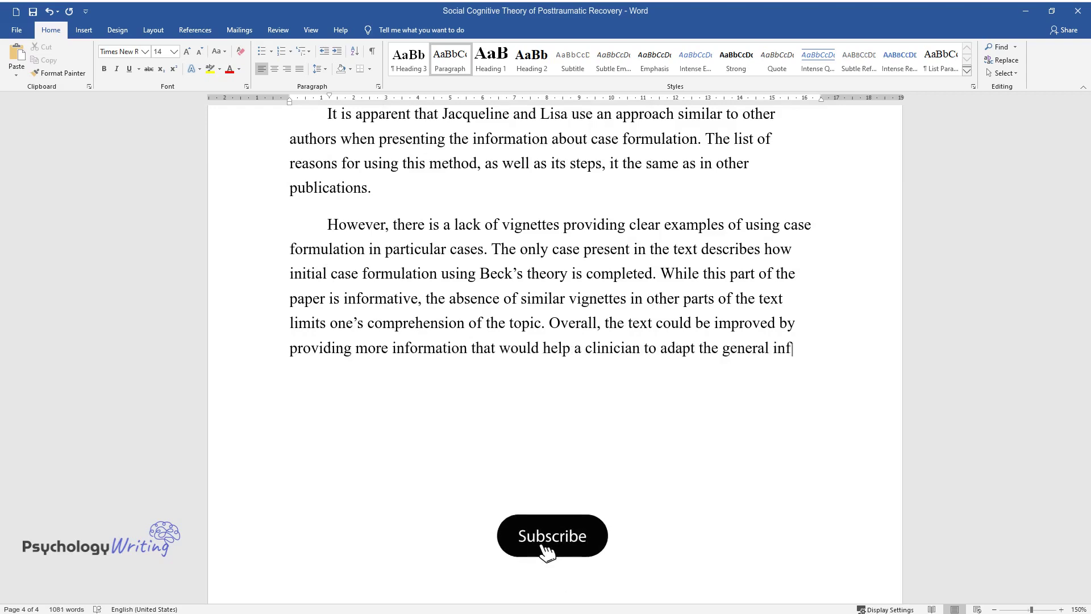
pyautogui.write('ormation in practice - personal cl')
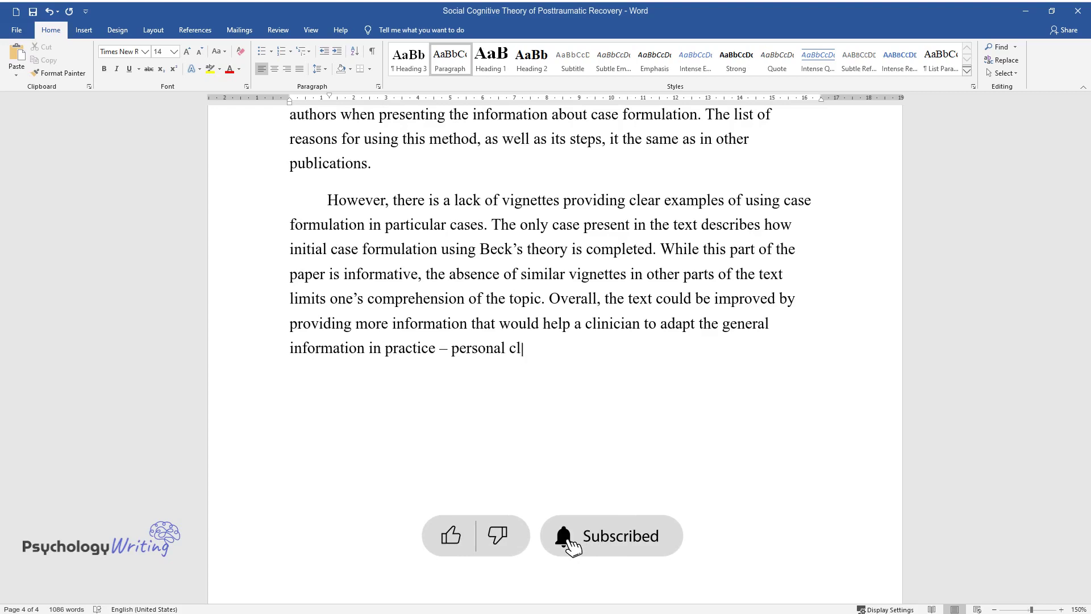
pyautogui.write('inical experiences, potential probl')
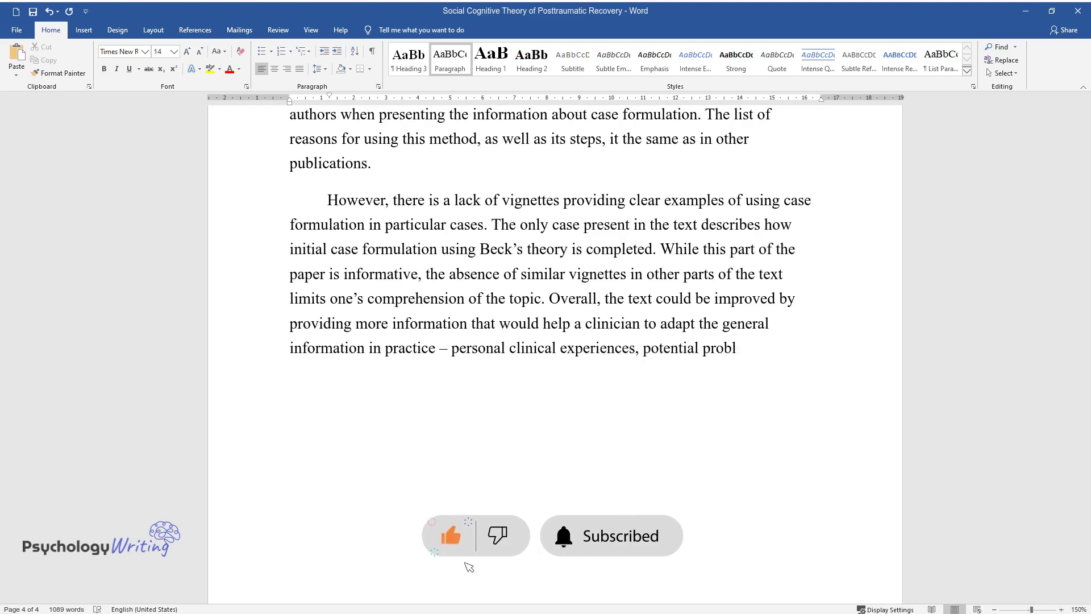
pyautogui.write('ems, and hypothet')
pyautogui.write('ical cases can be')
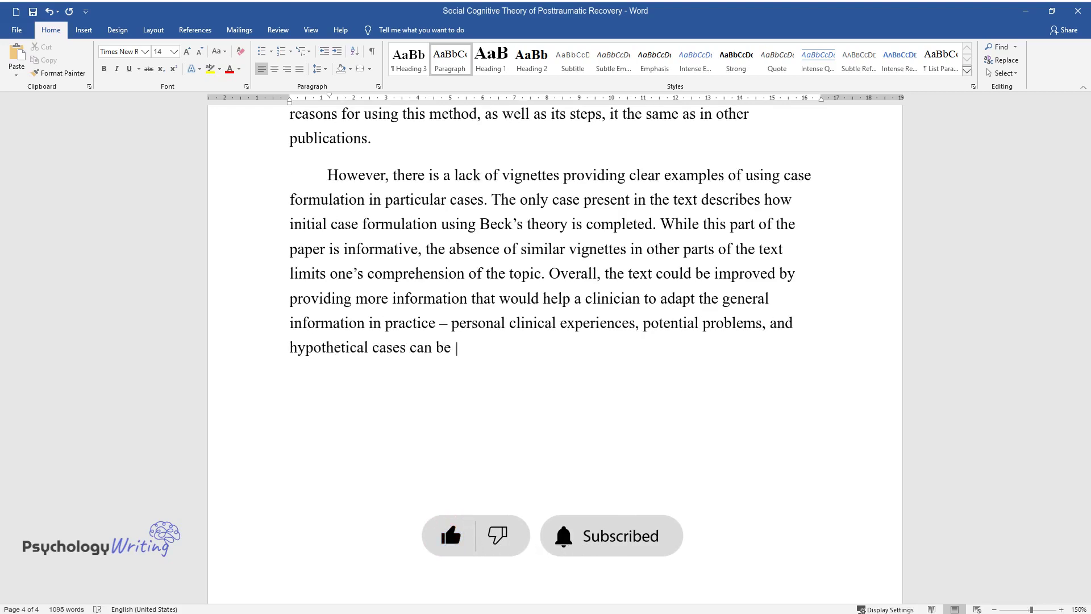